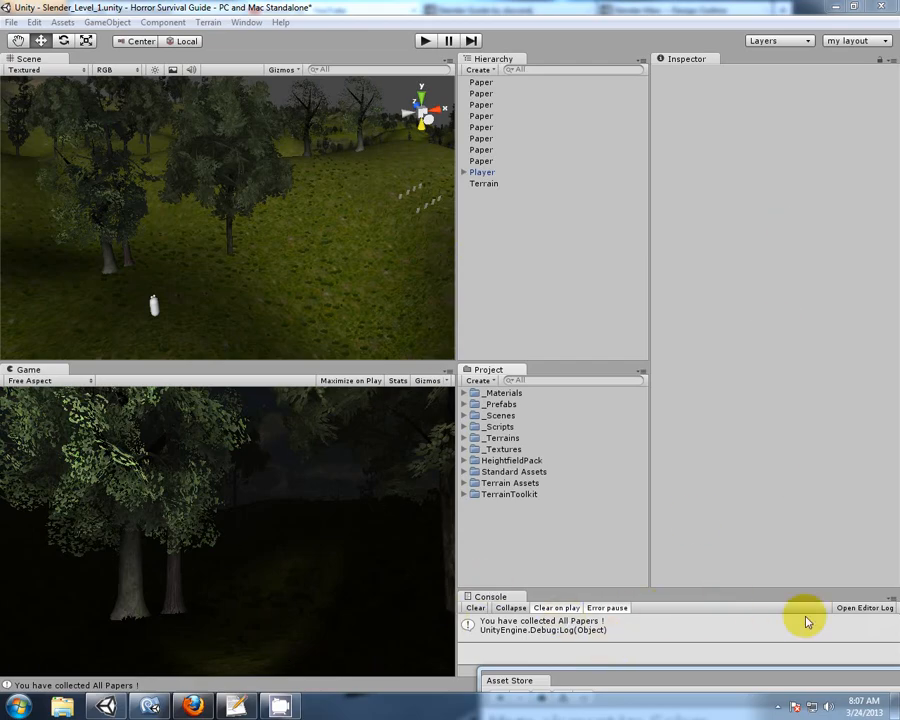
- Expand the _Scripts folder and look at the contents of the NPCMovement script
left_click(466, 415)
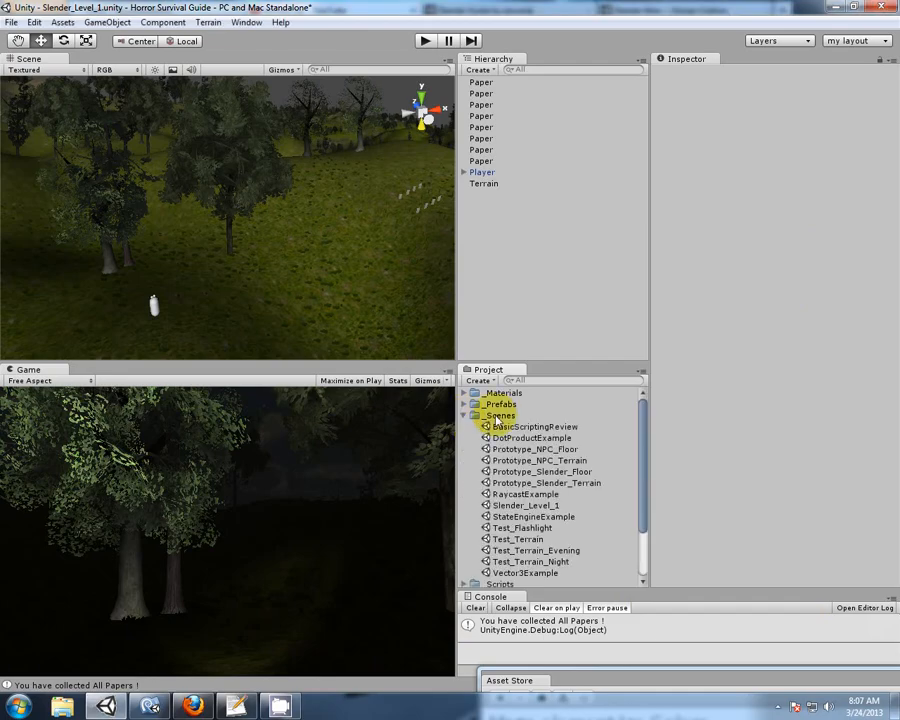
left_click(466, 415)
left_click(466, 427)
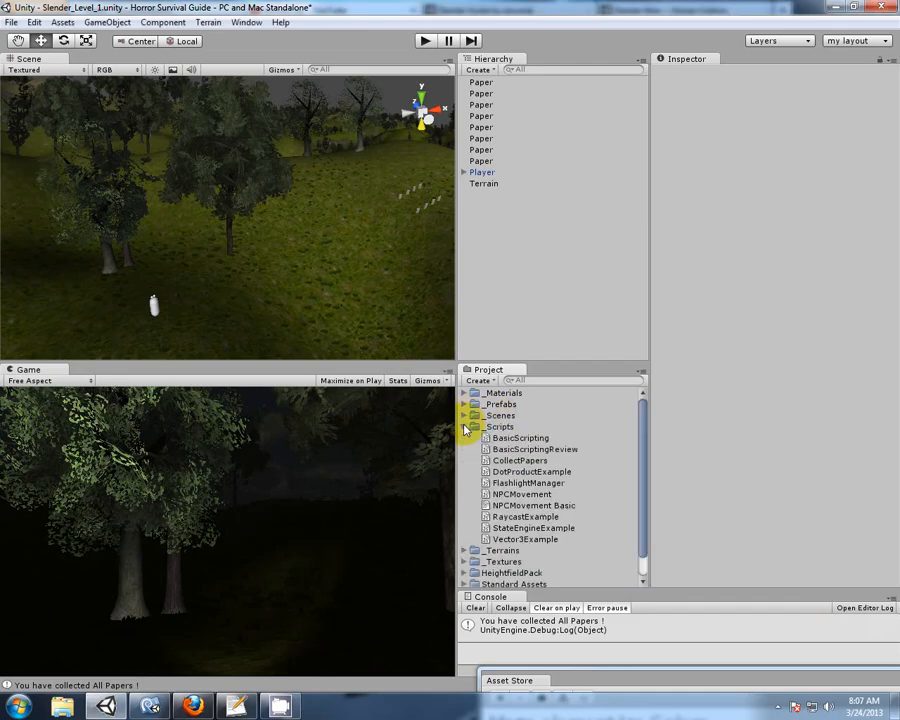
left_click(520, 483)
left_click(519, 494)
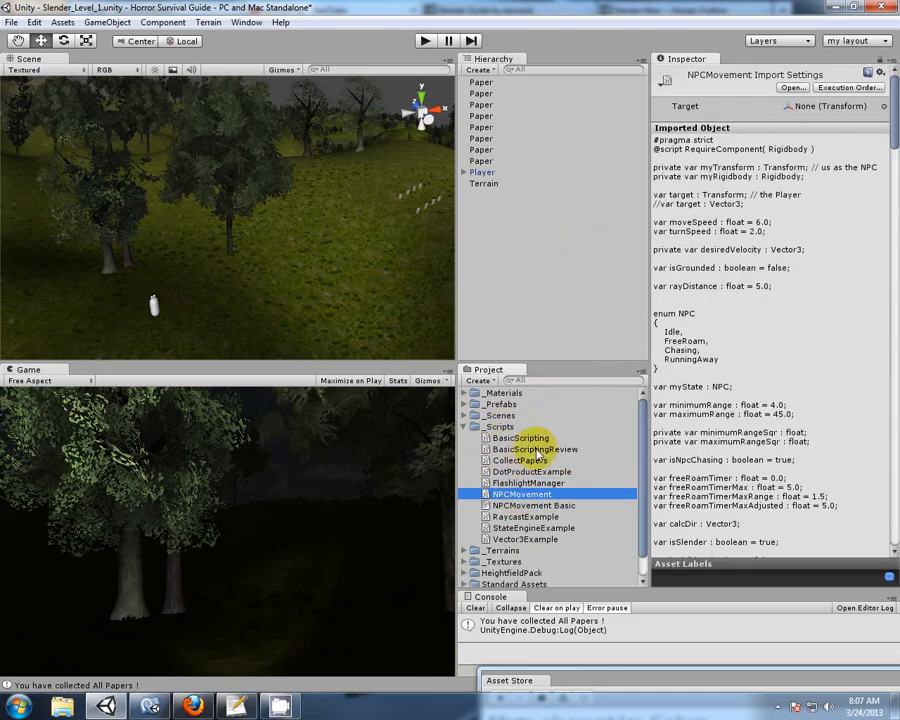
left_click(512, 428)
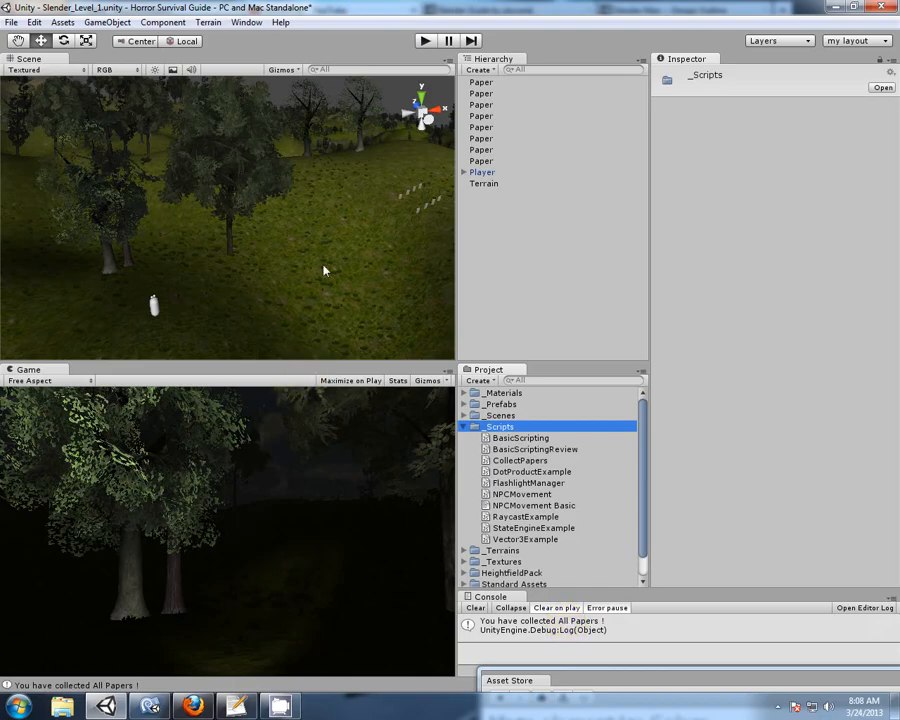
- Examine the terrain around the player and the group of papers from near and far
scroll(323, 267, "down", 5)
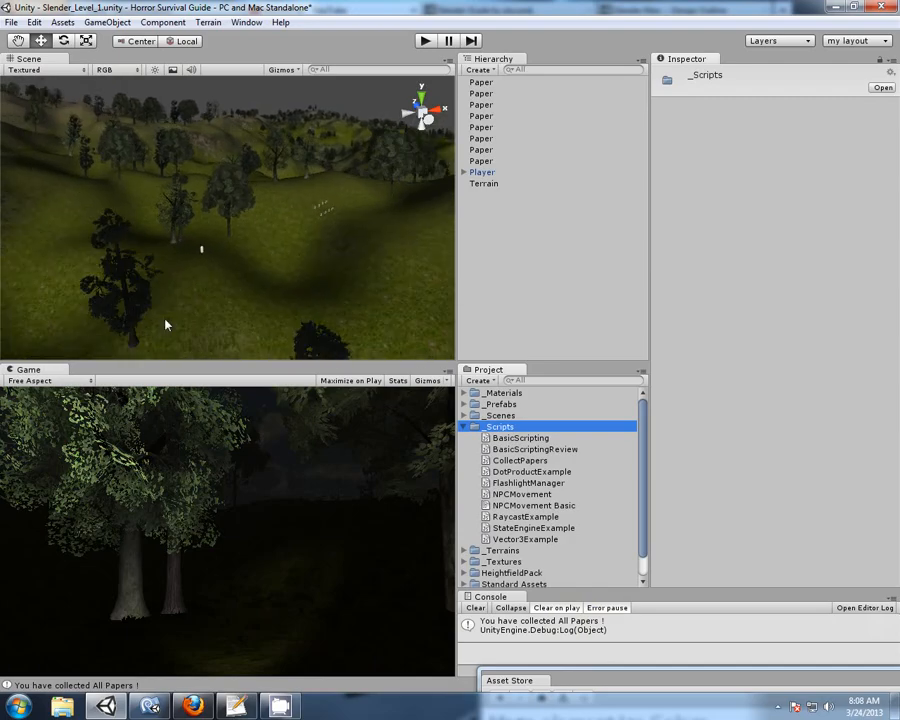
right_click_drag(88, 173, 247, 294)
right_click_drag(317, 328, 277, 288)
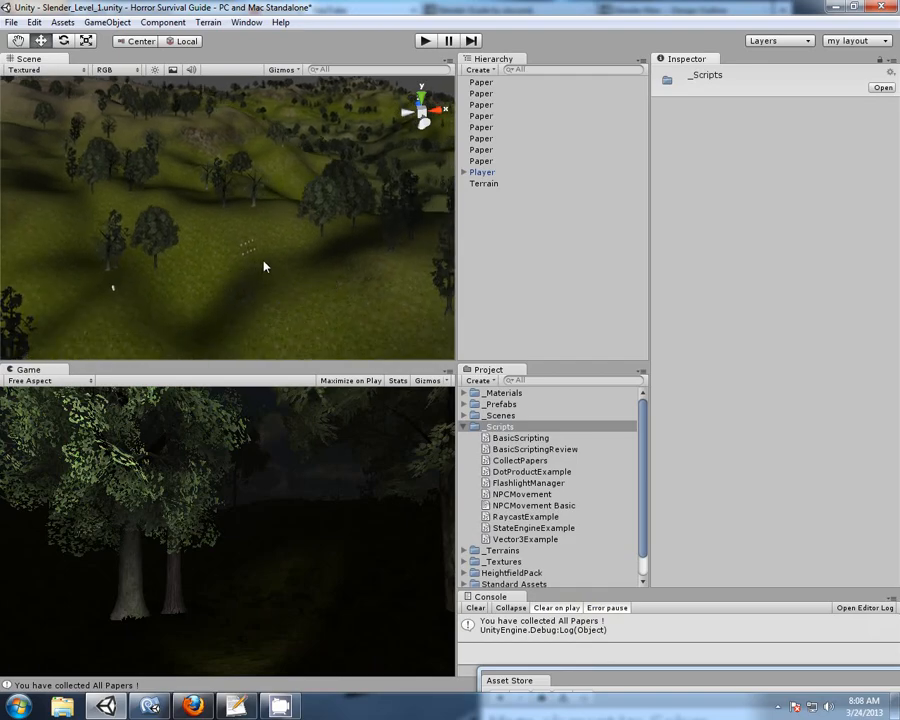
right_click_drag(259, 267, 296, 228)
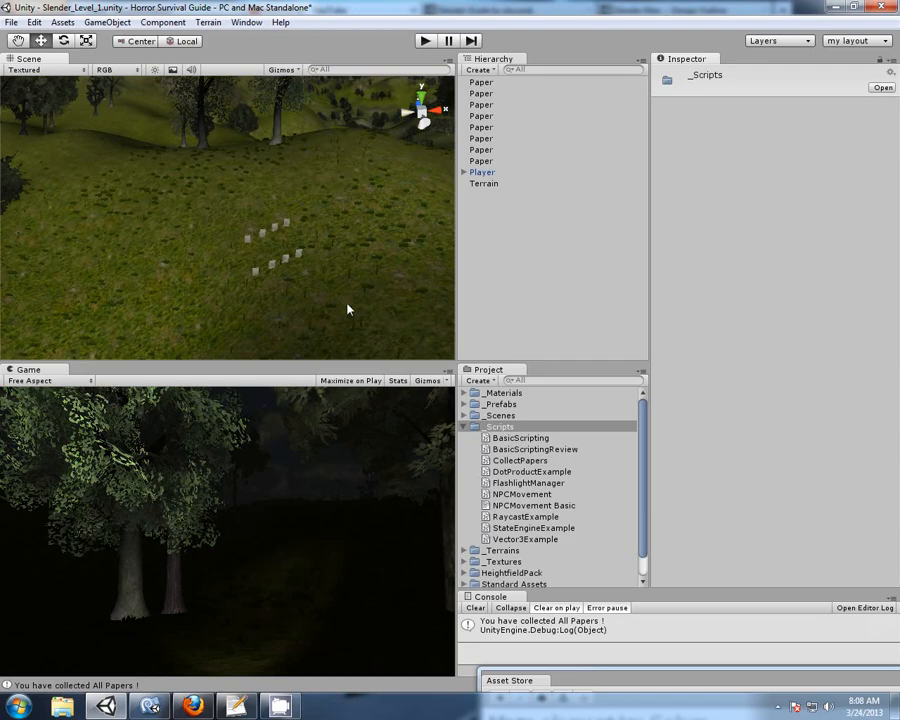
scroll(348, 304, "up", 5)
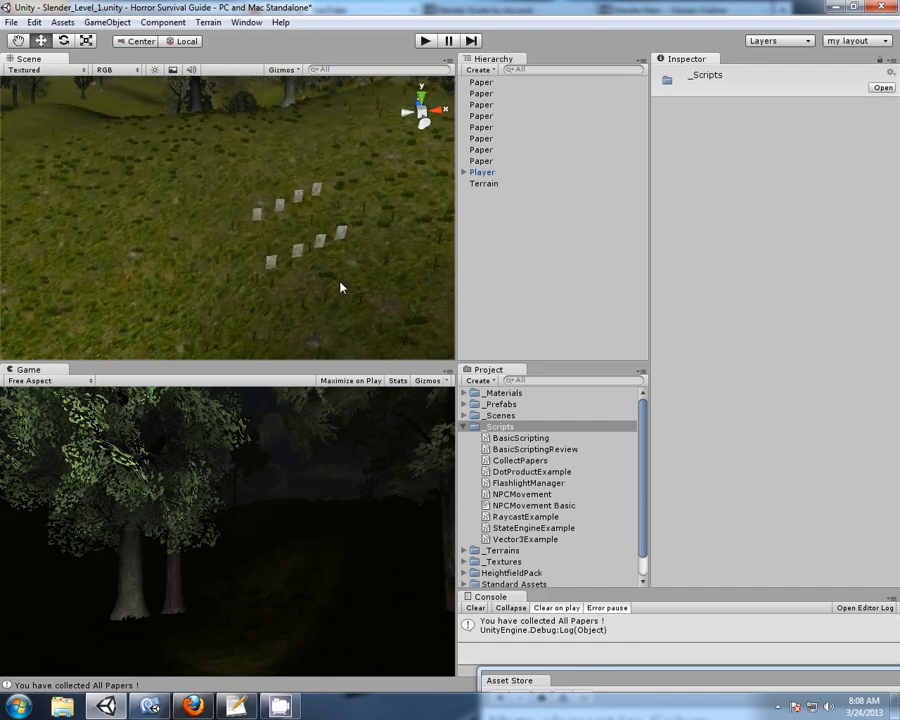
scroll(376, 276, "down", 2)
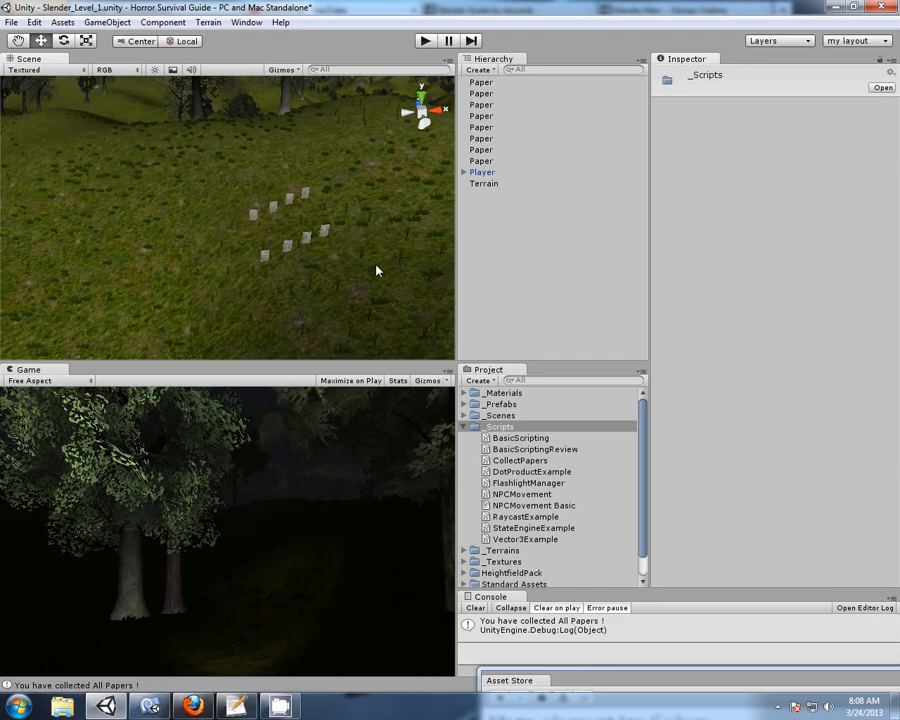
scroll(378, 267, "down", 5)
scroll(295, 299, "down", 5)
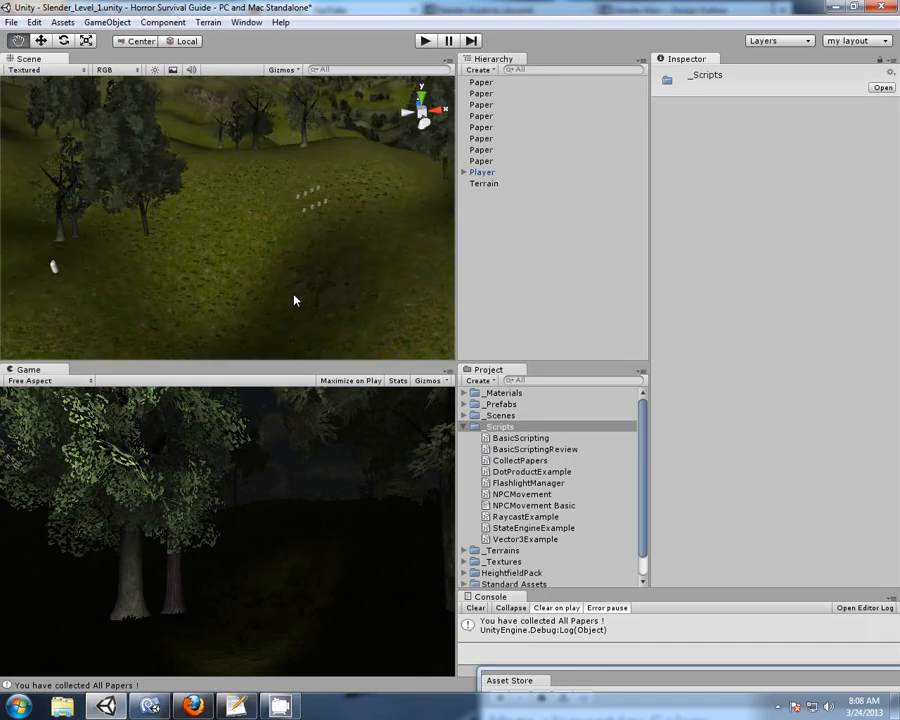
scroll(327, 236, "down", 5)
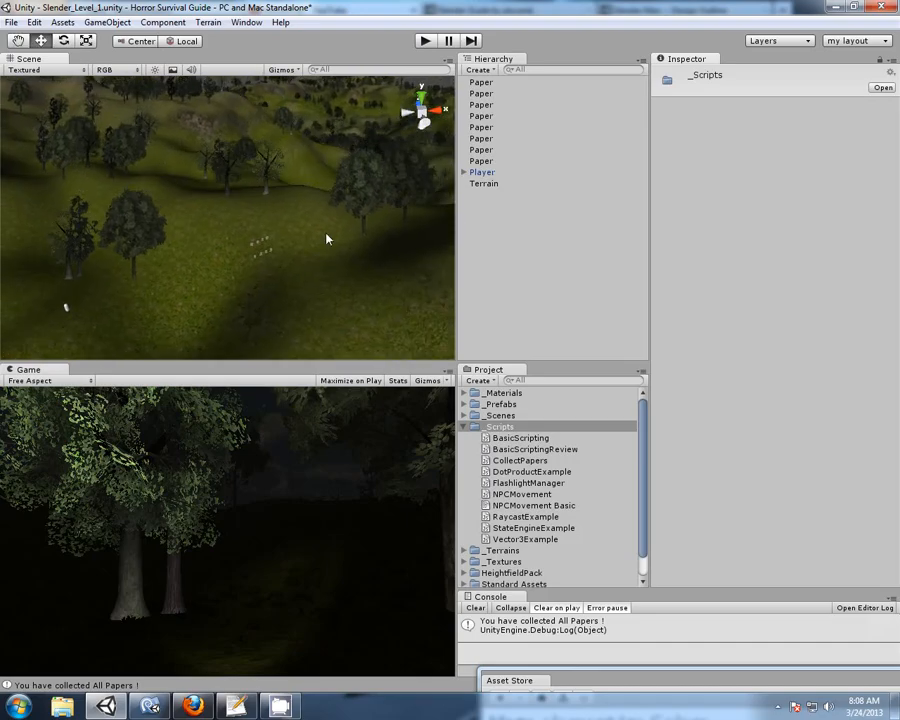
scroll(339, 199, "down", 5)
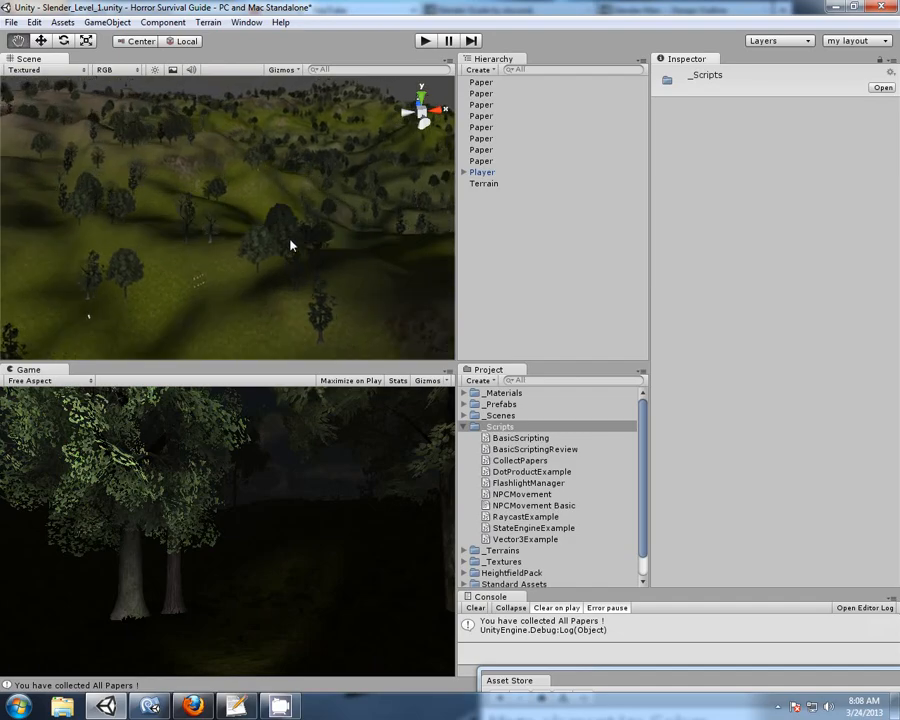
scroll(310, 296, "up", 3)
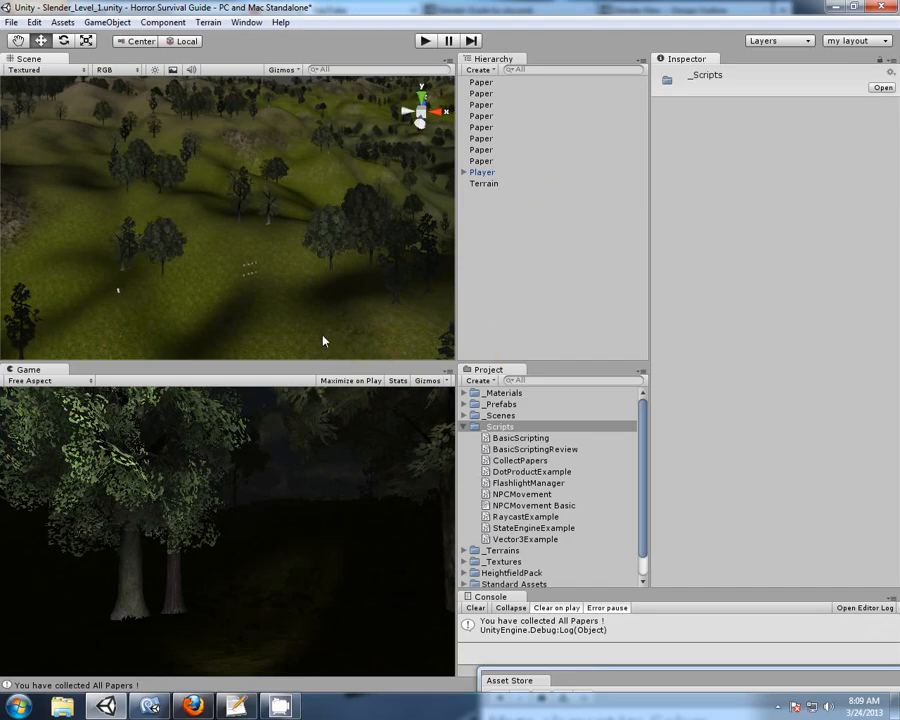
- Create a capsule over a bare hillside of the terrain, away from the player and the papers
left_click(544, 305)
scroll(375, 210, "down", 6)
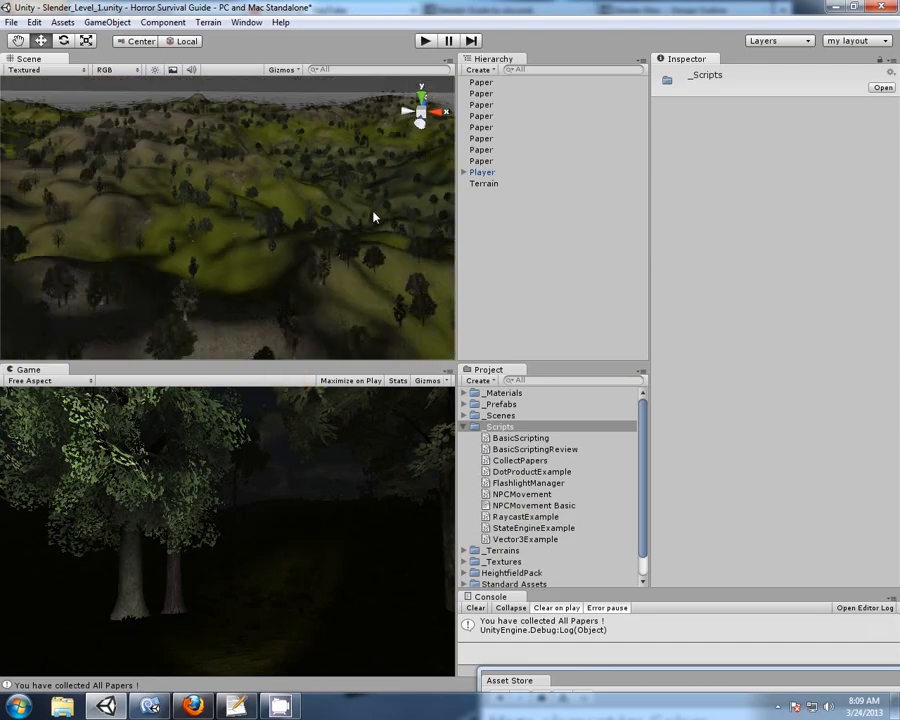
scroll(280, 190, "up", 3)
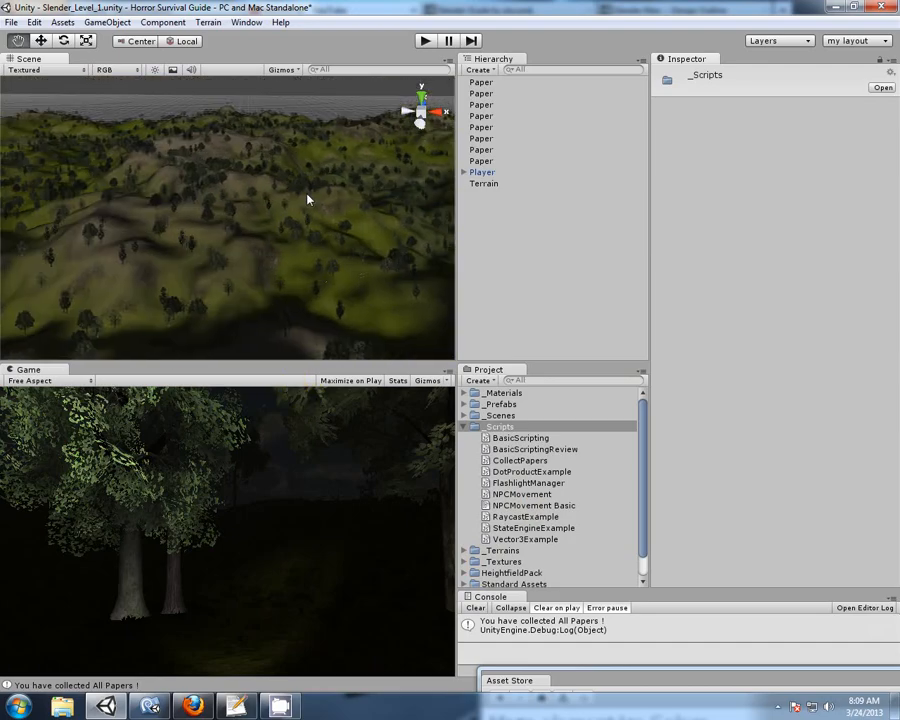
scroll(255, 212, "up", 3)
scroll(241, 217, "up", 4)
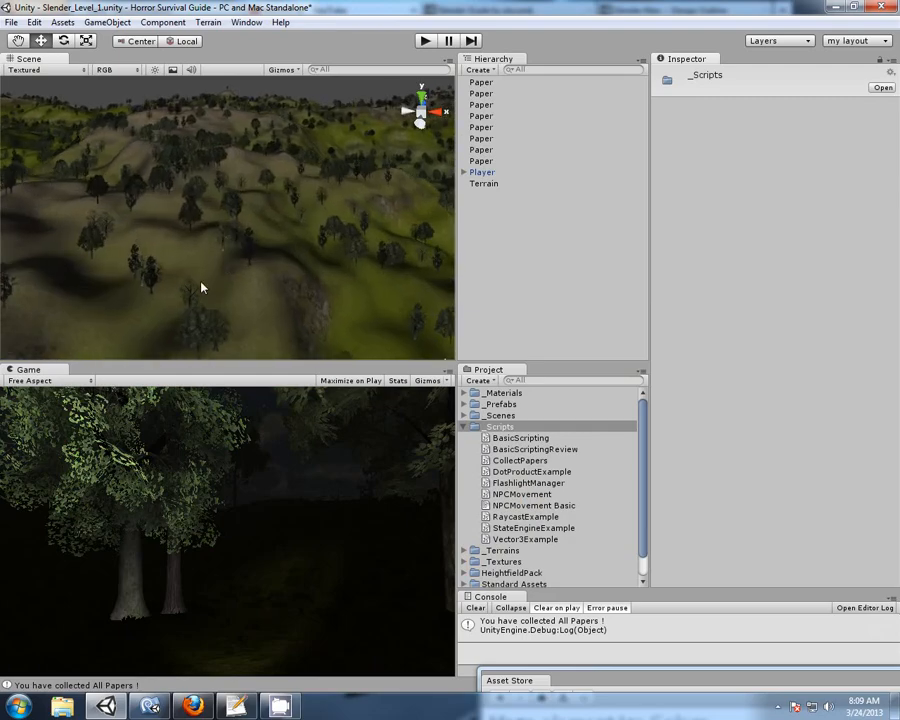
scroll(168, 284, "up", 4)
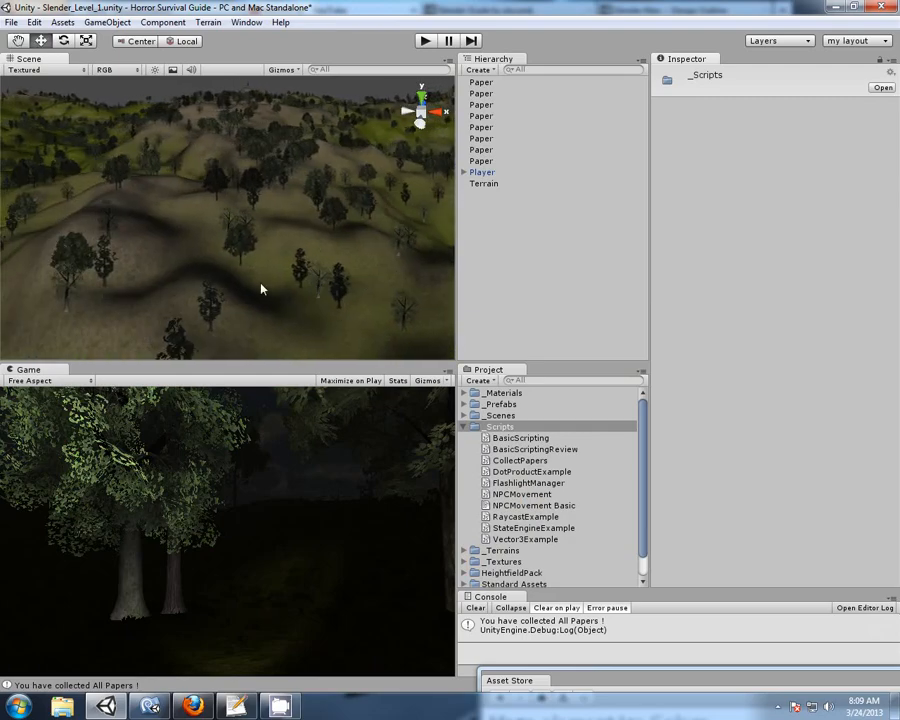
scroll(251, 287, "up", 4)
scroll(187, 273, "up", 5)
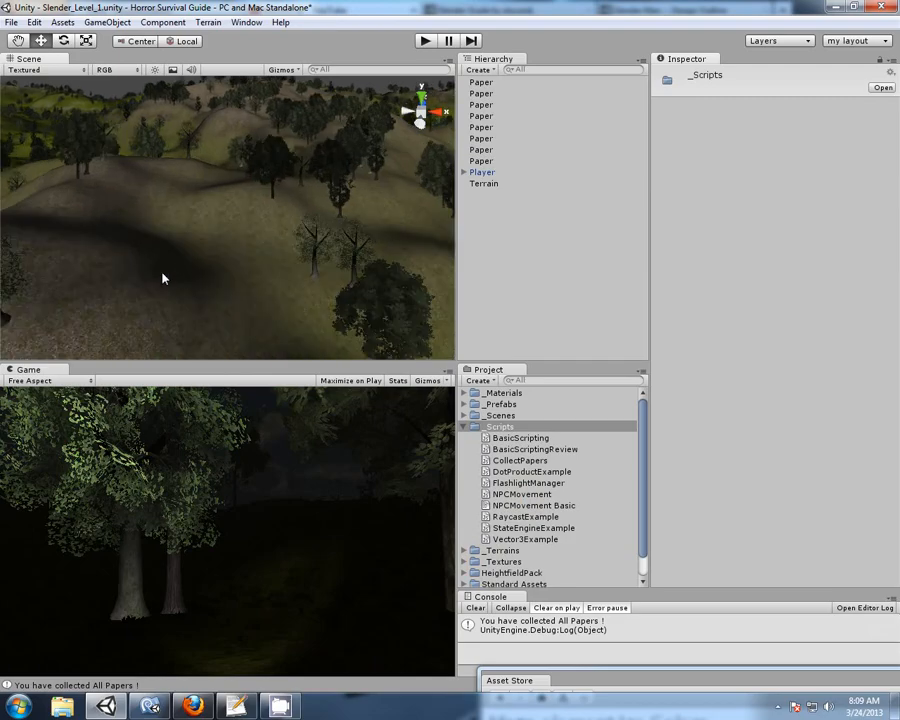
left_click(460, 267)
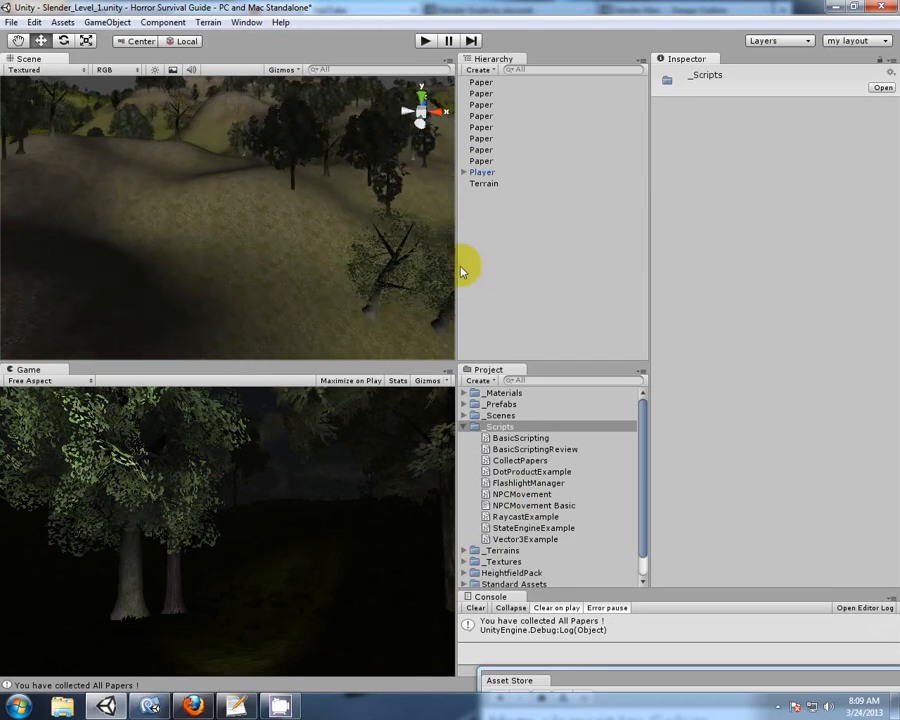
left_click(557, 232)
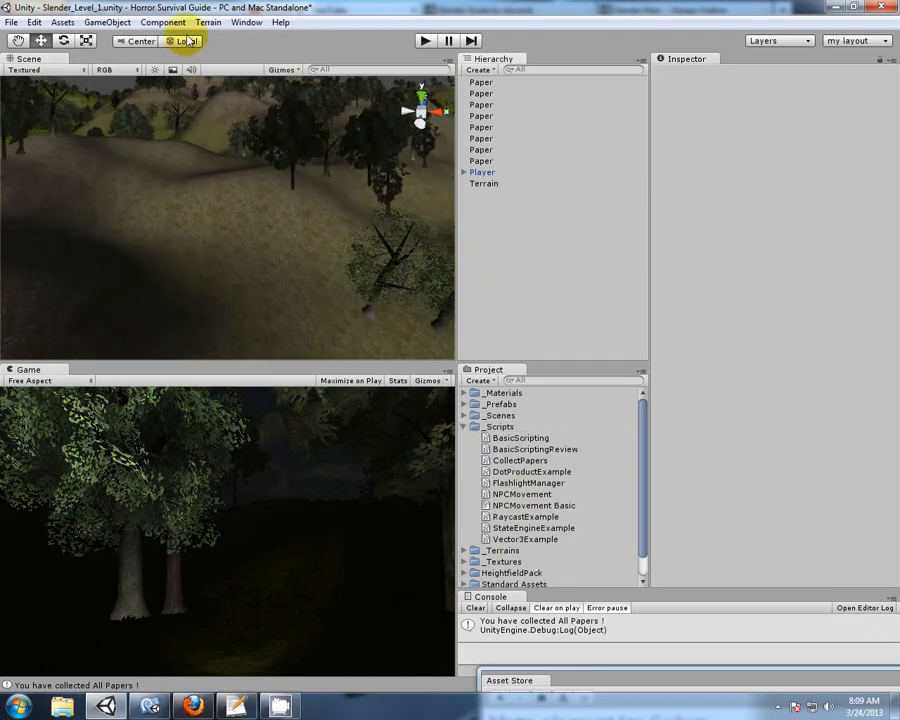
left_click(478, 70)
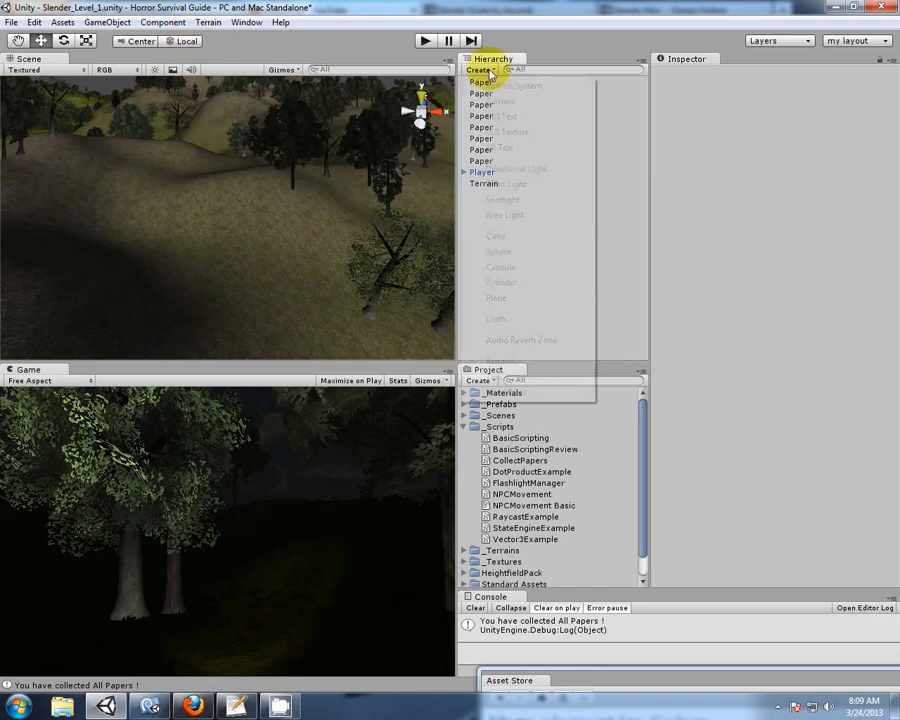
left_click(501, 267)
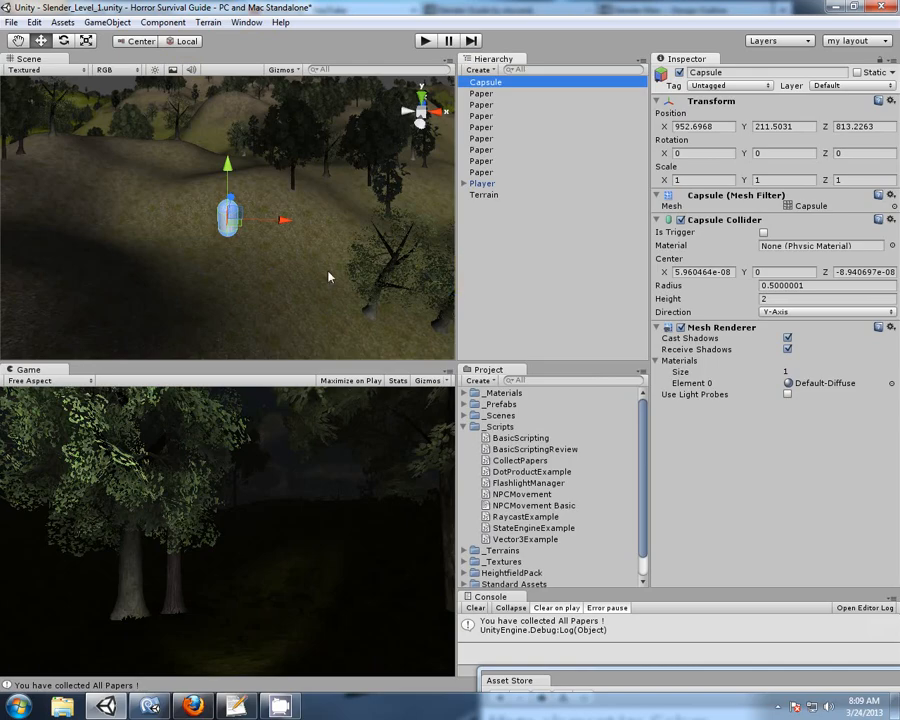
- Move the capsule down onto the hillside ground, to about X 934.8, Y 193.2, Z 859.4
left_click_drag(230, 174, 247, 152)
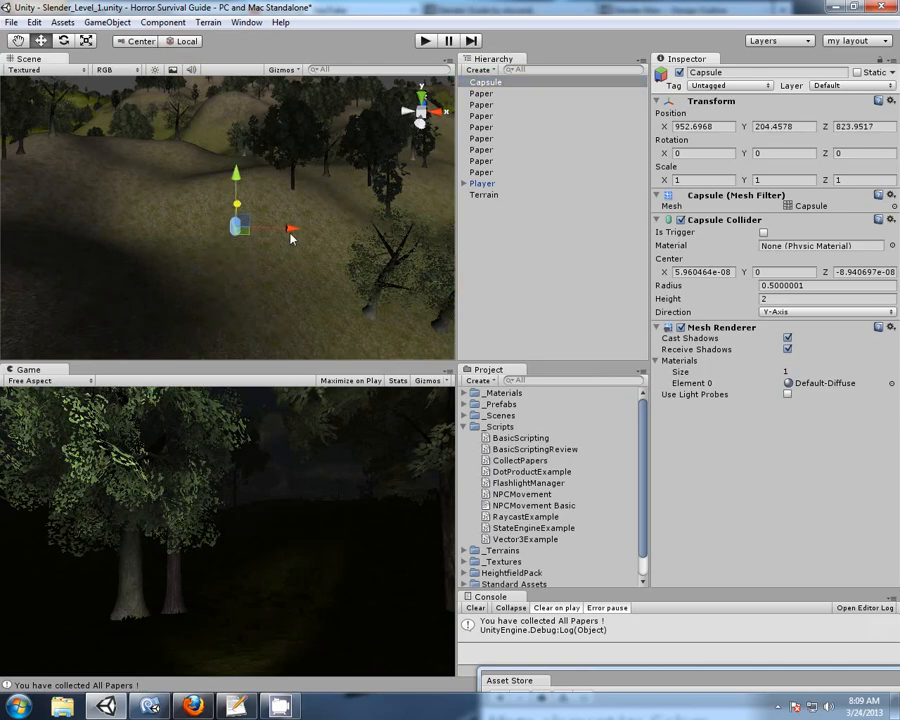
left_click_drag(289, 229, 198, 120)
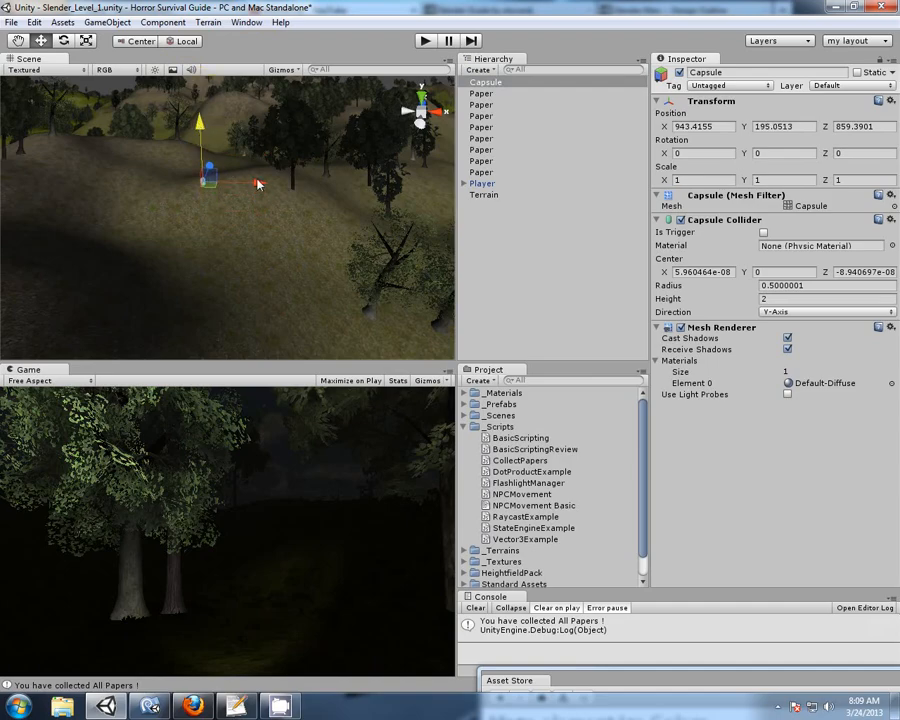
left_click_drag(254, 182, 250, 133)
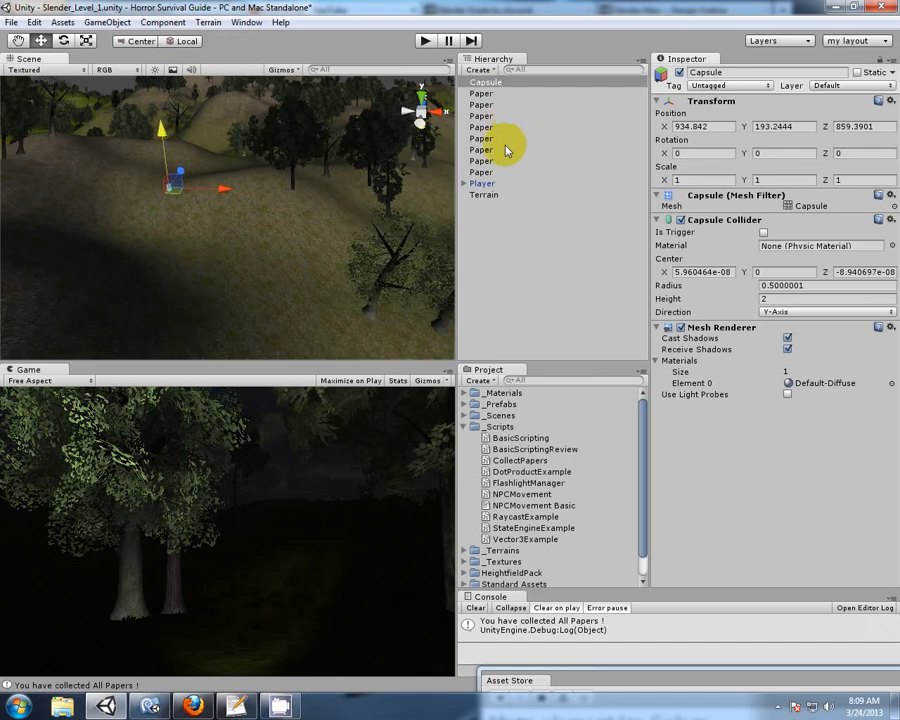
- Rename the capsule as Enemy
left_click(481, 81)
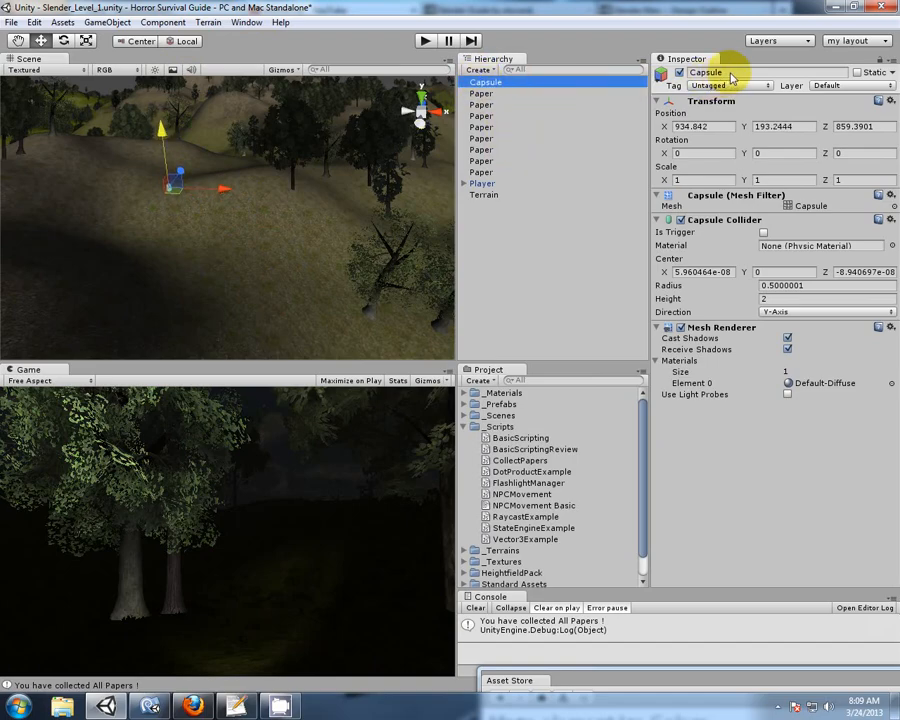
left_click(700, 72)
type("Enemy")
key("Return")
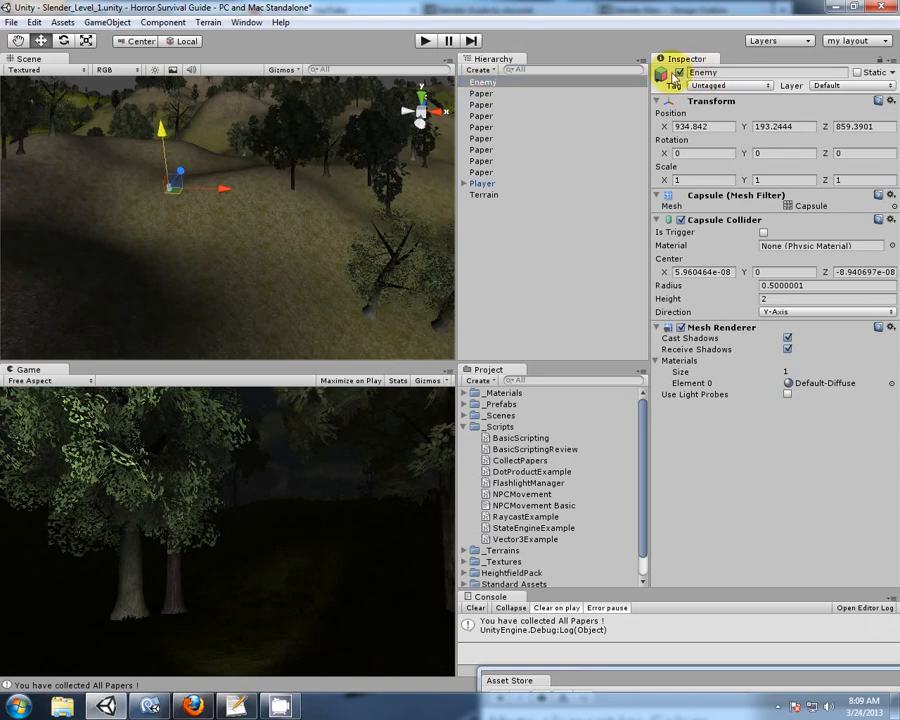
- Frame the Enemy capsule and raise it out of the ground to a Y position of about 193.73
left_click(481, 83)
key("f")
right_click_drag(397, 299, 225, 205)
middle_click_drag(283, 287, 161, 177)
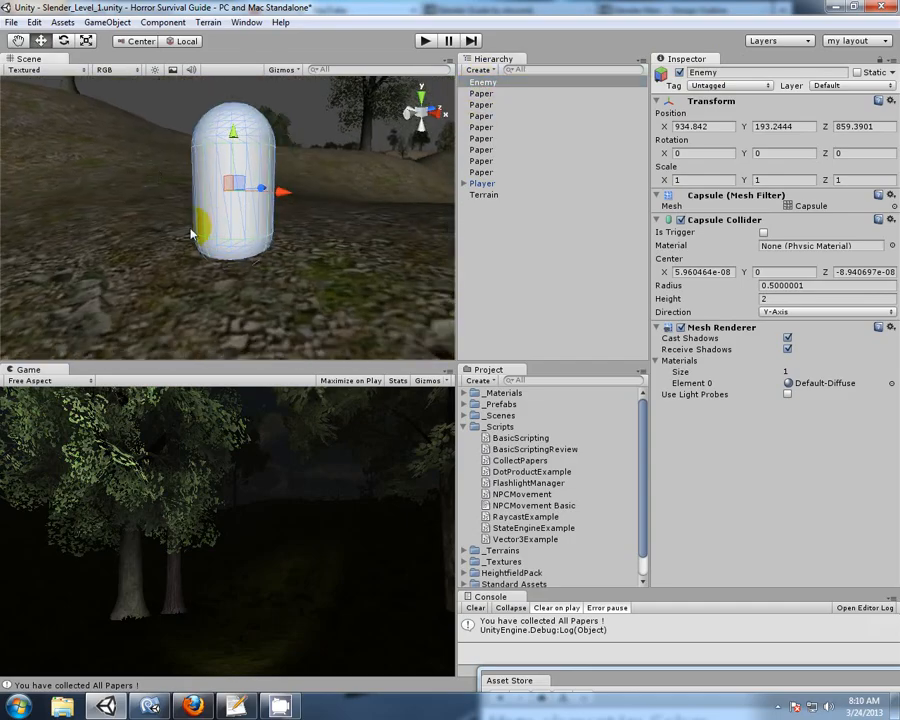
left_click_drag(236, 186, 234, 90)
middle_click_drag(96, 178, 100, 207)
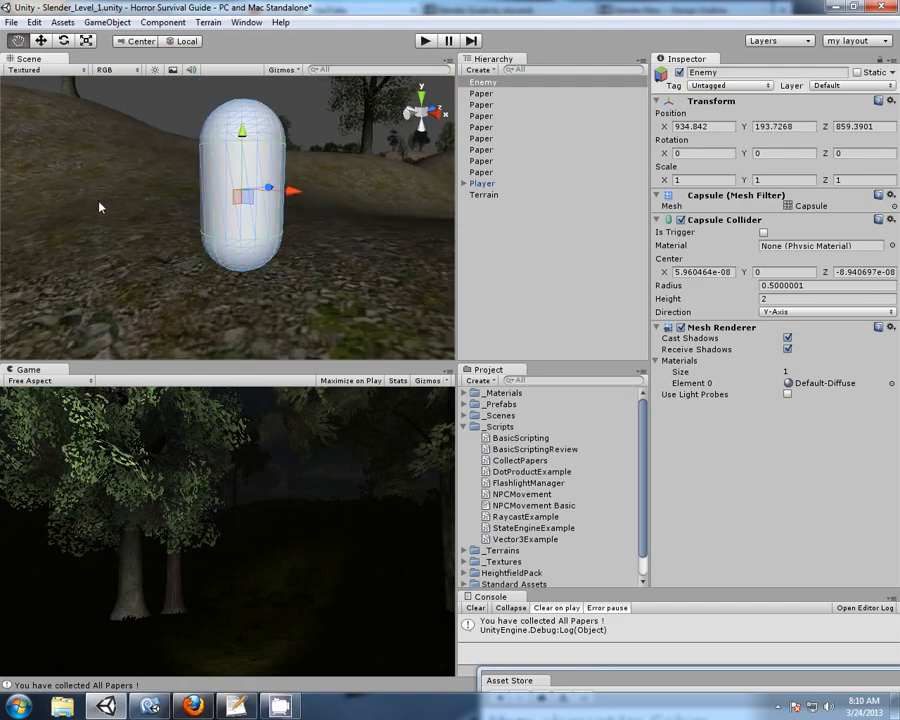
- Remove the Mesh Renderer component from the Enemy object
middle_click_drag(320, 311, 404, 316)
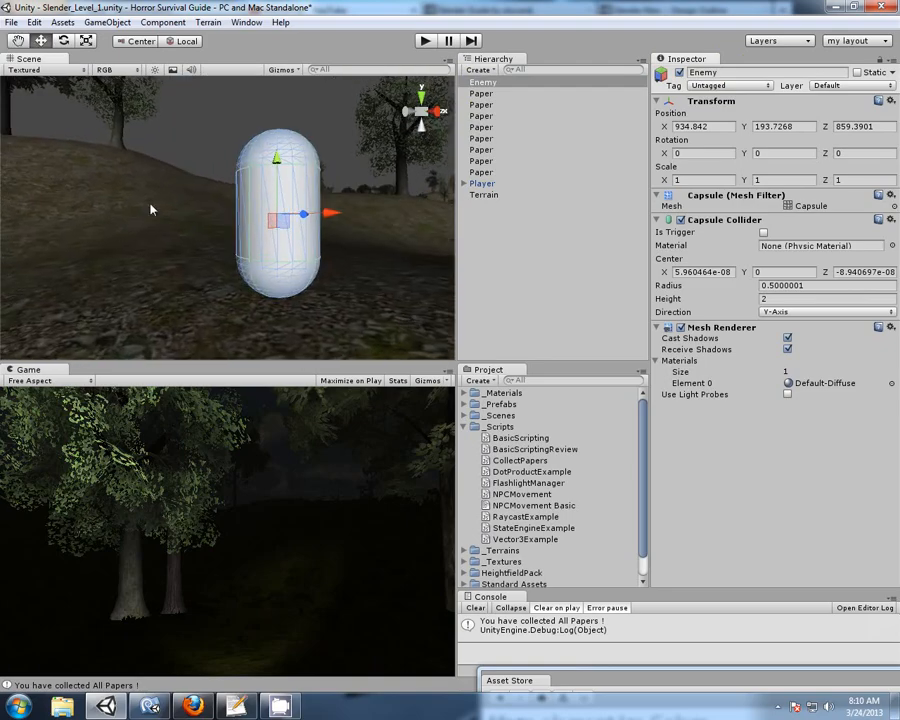
left_click_drag(151, 209, 325, 276, "alt")
right_click_drag(390, 295, 412, 213, "alt")
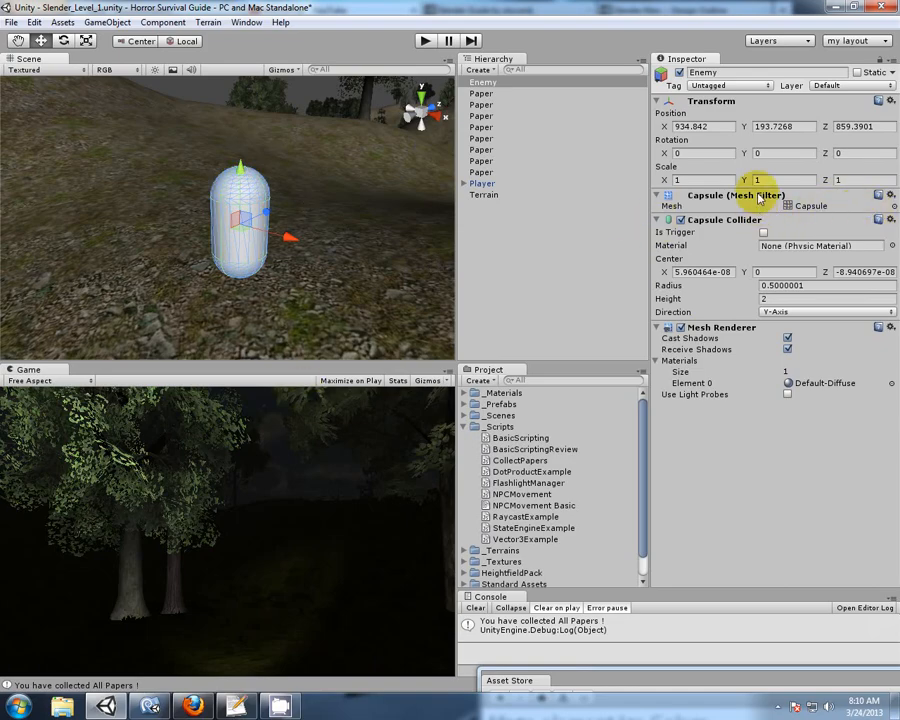
right_click(710, 333)
left_click(783, 359)
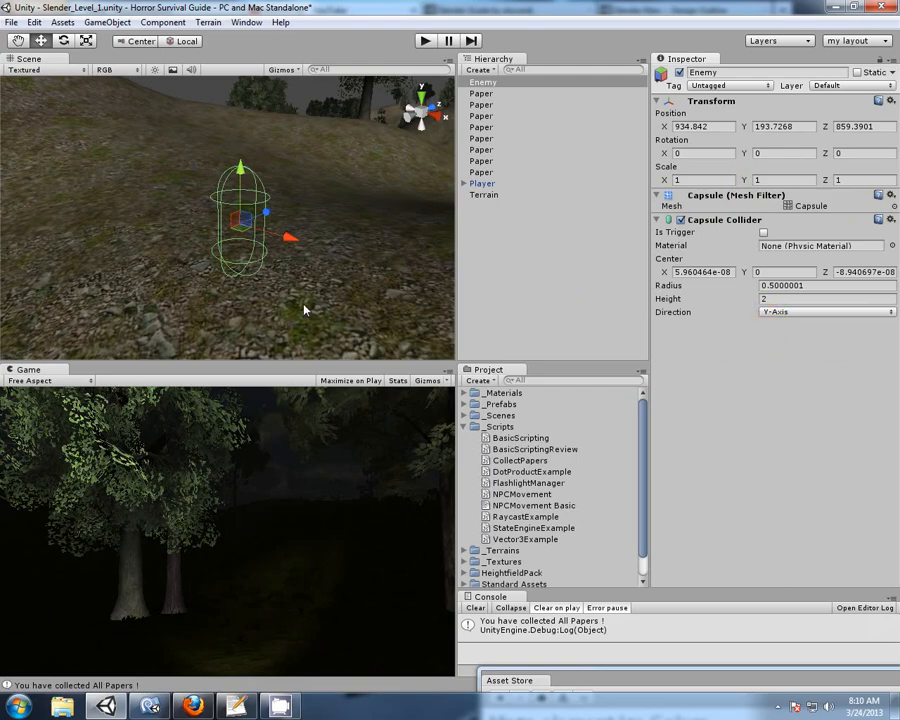
- Inspect the Enemy's Capsule Collider outline from several angles
scroll(305, 310, "up", 3)
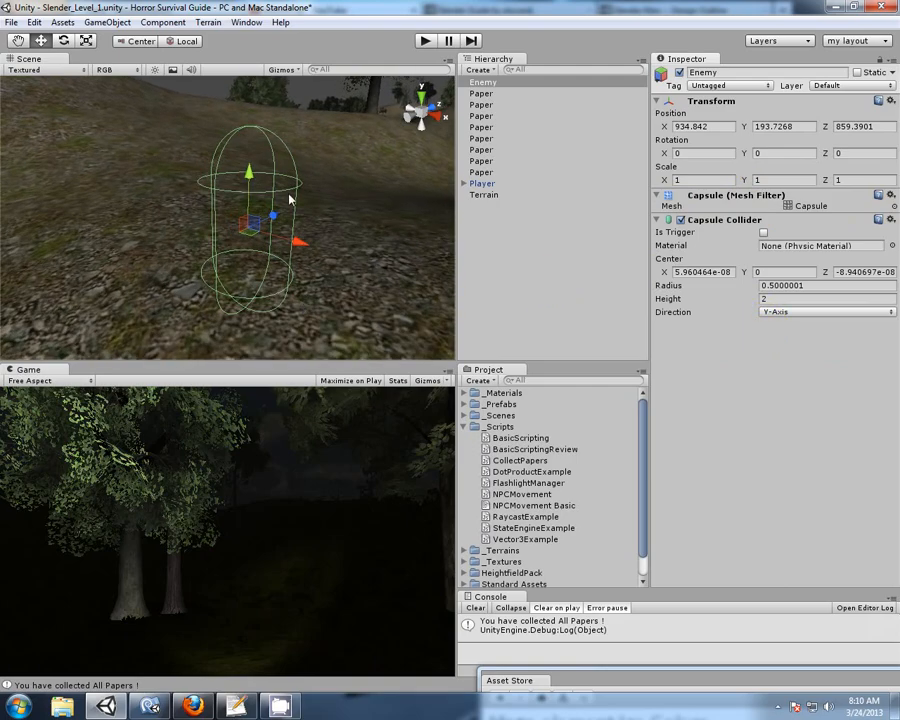
scroll(289, 200, "down", 3)
left_click_drag(392, 217, 285, 292, "alt")
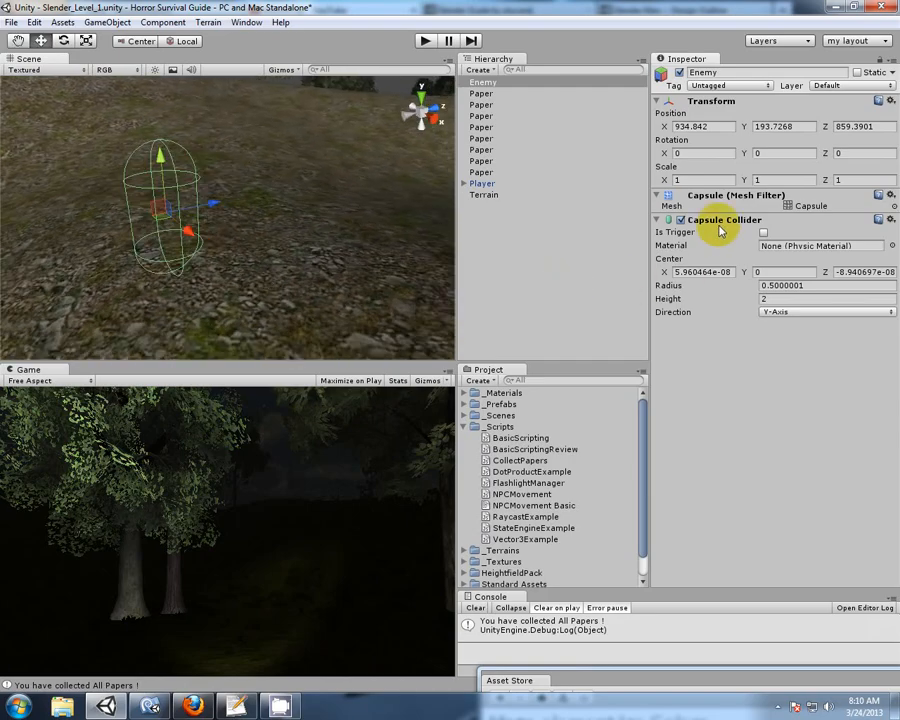
left_click_drag(278, 240, 300, 232, "alt")
left_click(469, 372)
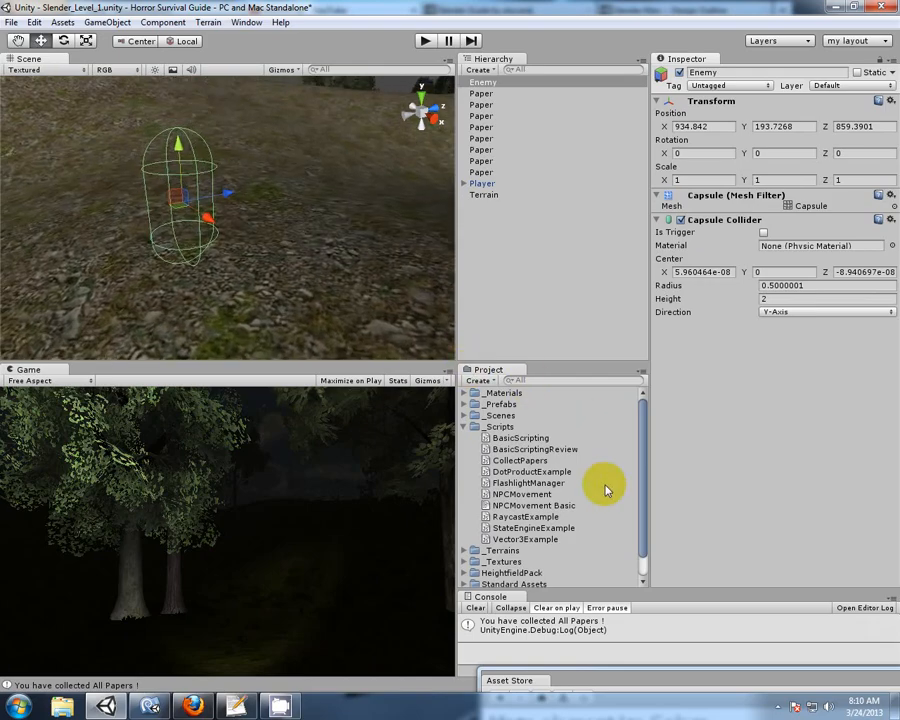
- Attach the NPCMovement script to the Enemy object and review the settings of the Rigidbody it adds
left_click_drag(505, 497, 770, 405)
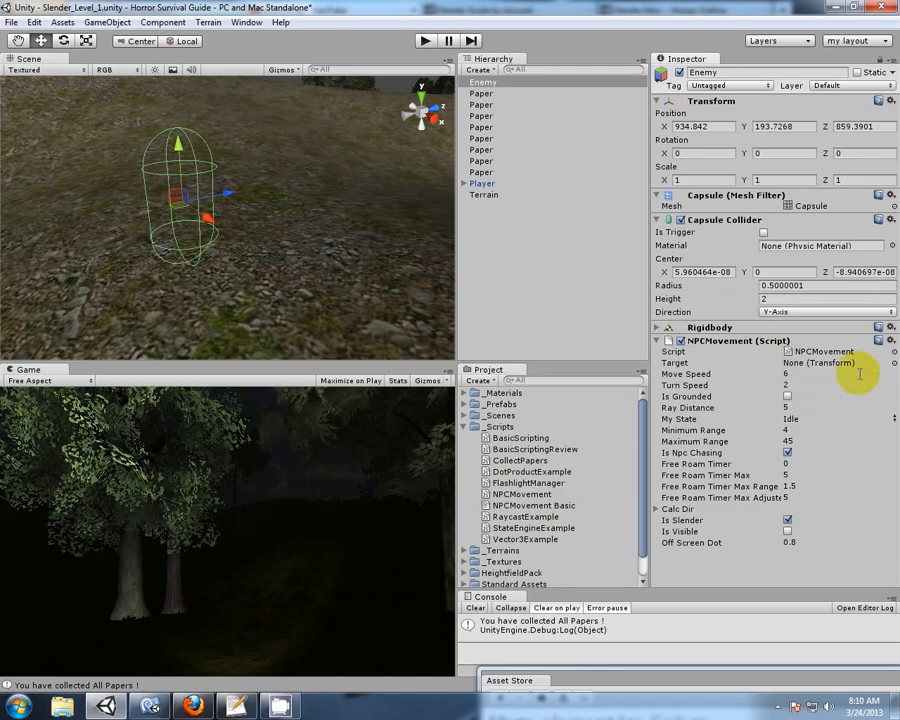
left_click(663, 327)
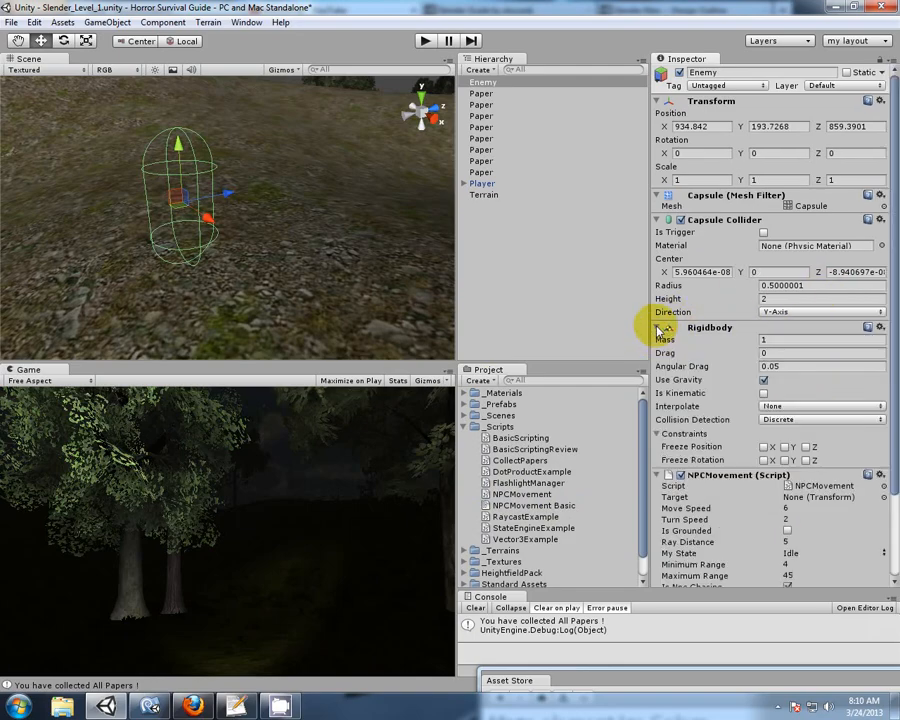
scroll(673, 313, "down", 2)
scroll(667, 313, "down", 3)
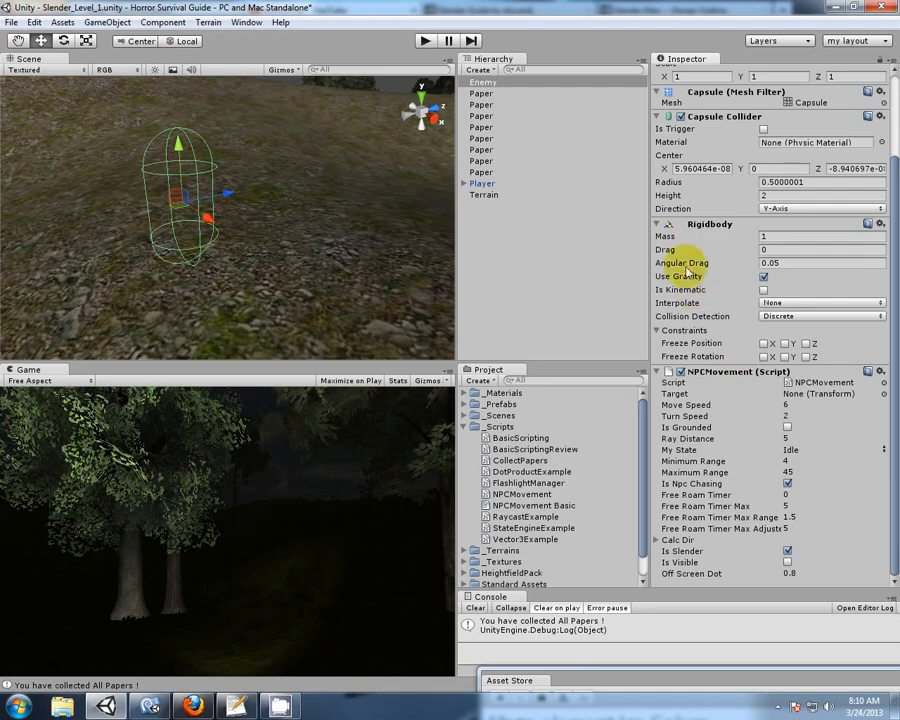
left_click(658, 226)
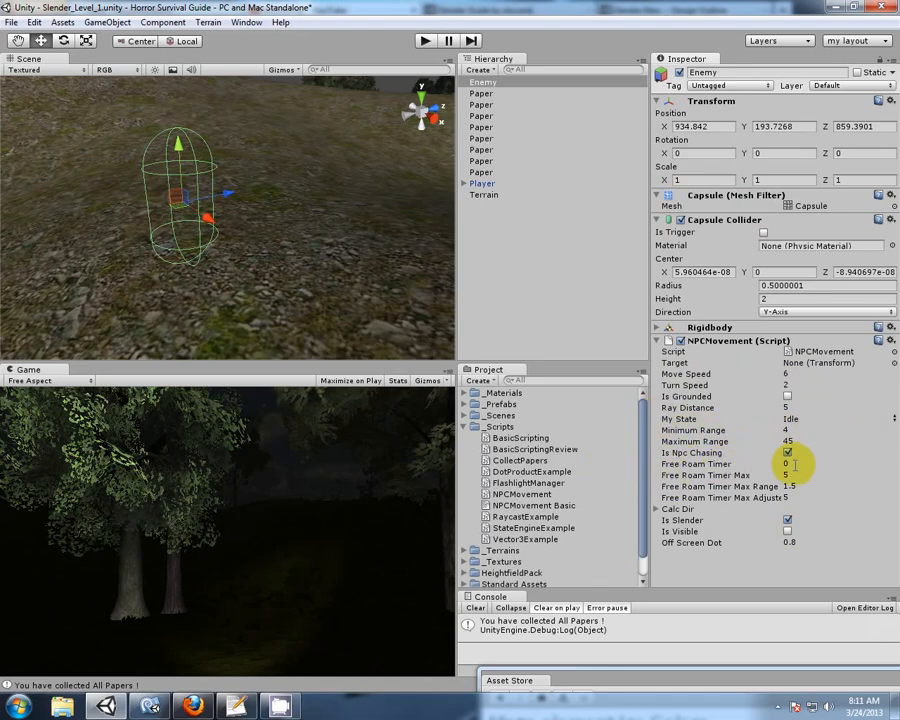
left_click(786, 429)
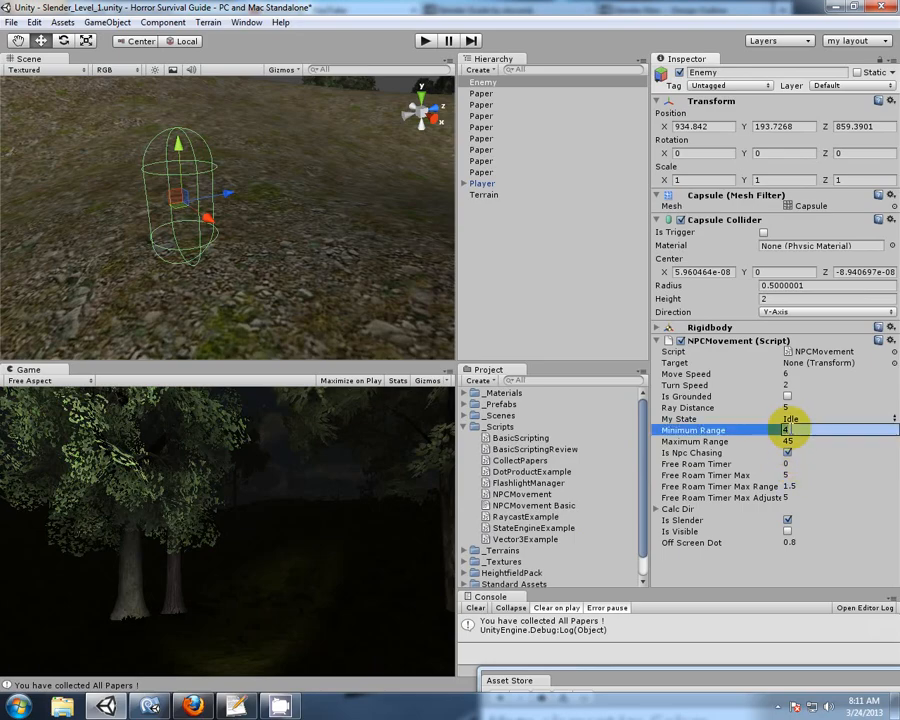
left_click(788, 373)
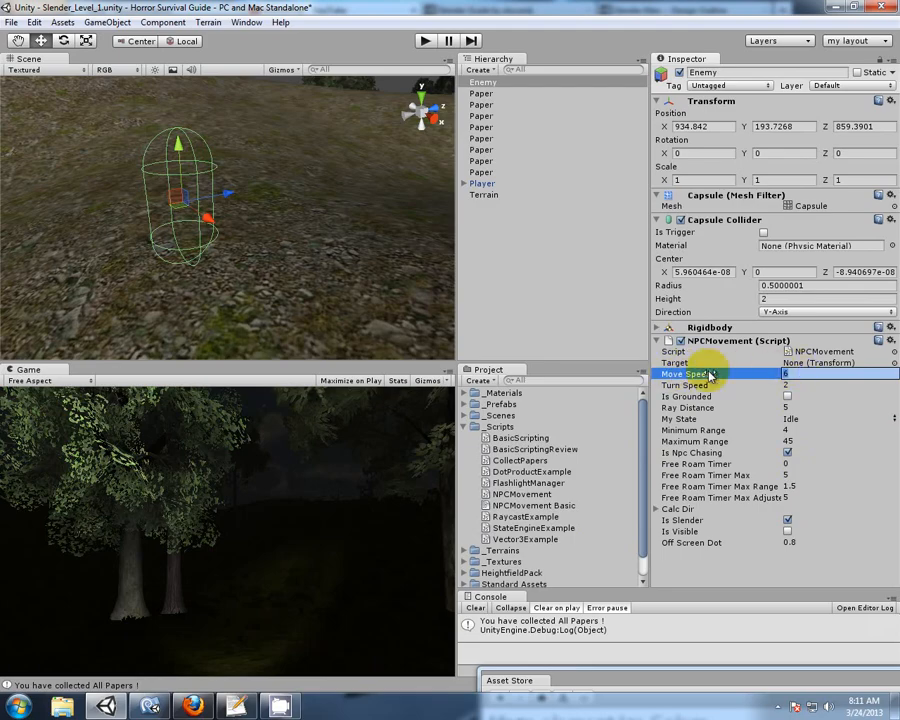
left_click(542, 303)
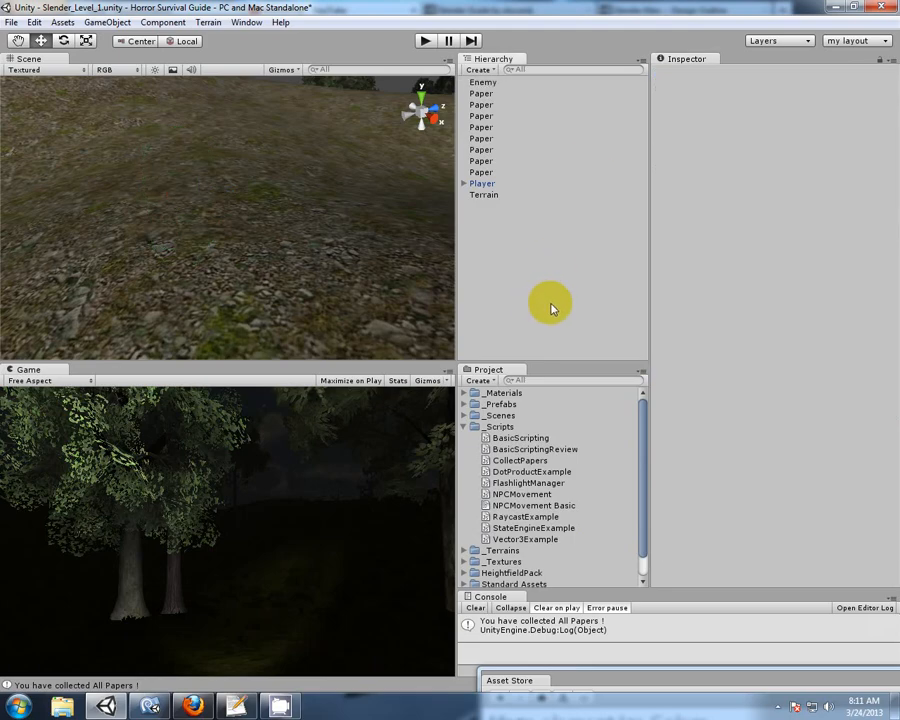
- Assign the Player as the Target of the Enemy's NPCMovement script and save the scene
left_click(485, 83)
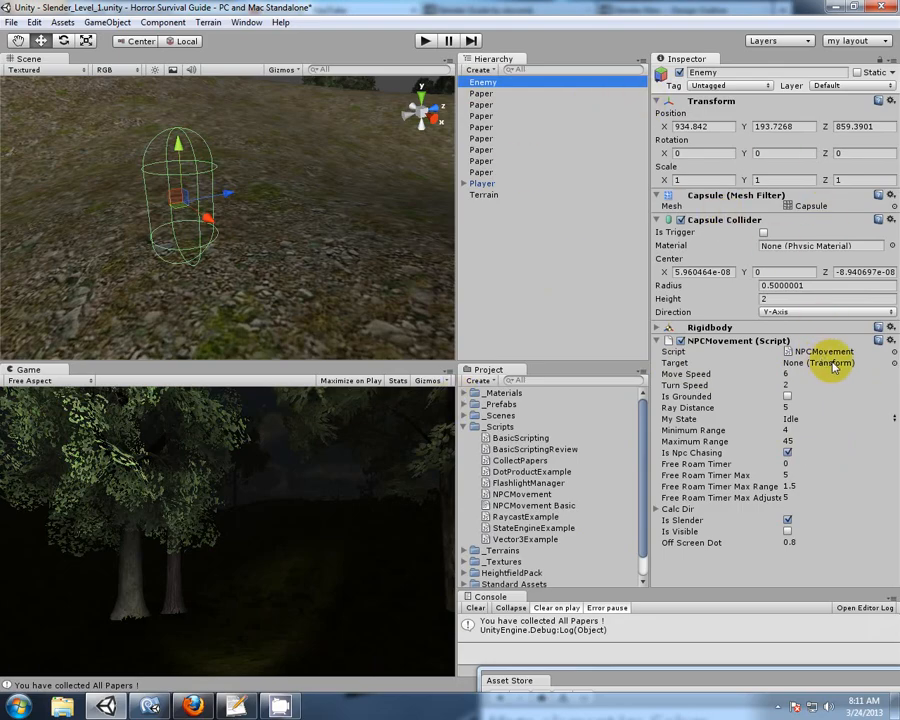
left_click(478, 185)
left_click_drag(478, 185, 815, 366)
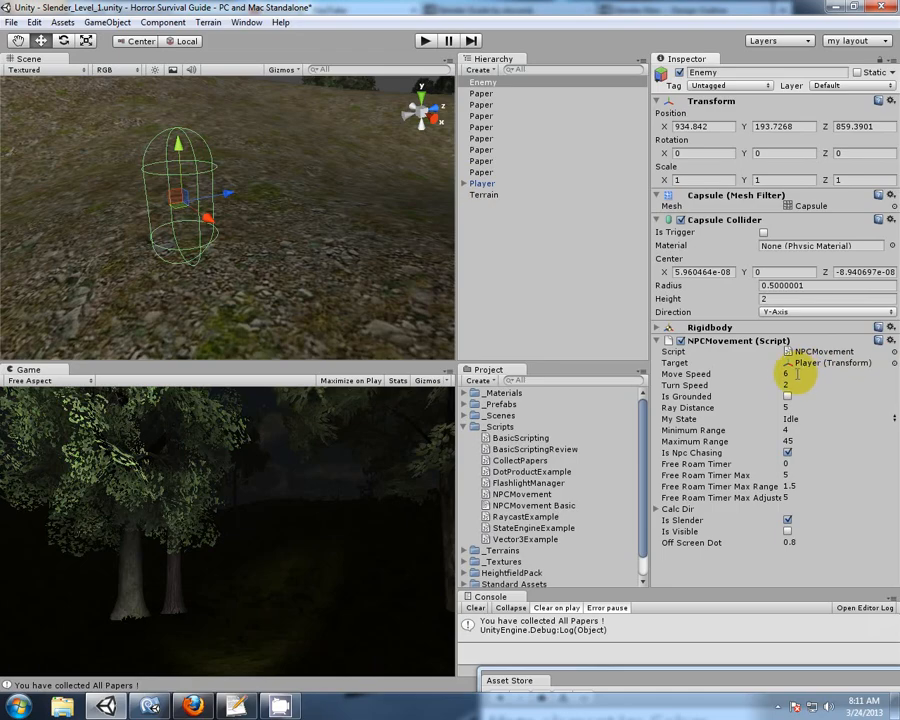
left_click(9, 22)
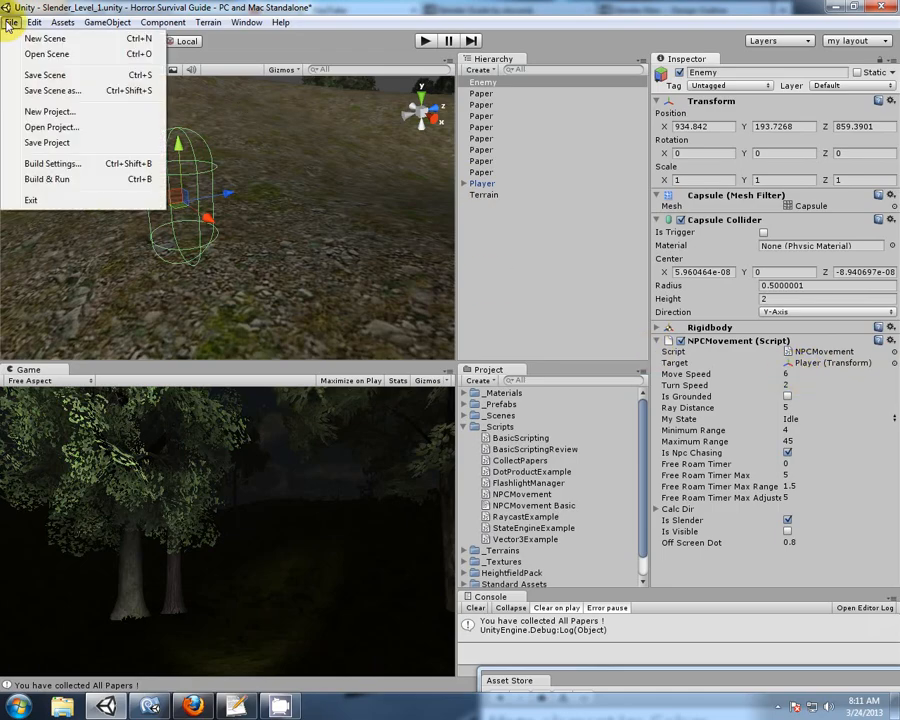
left_click(35, 76)
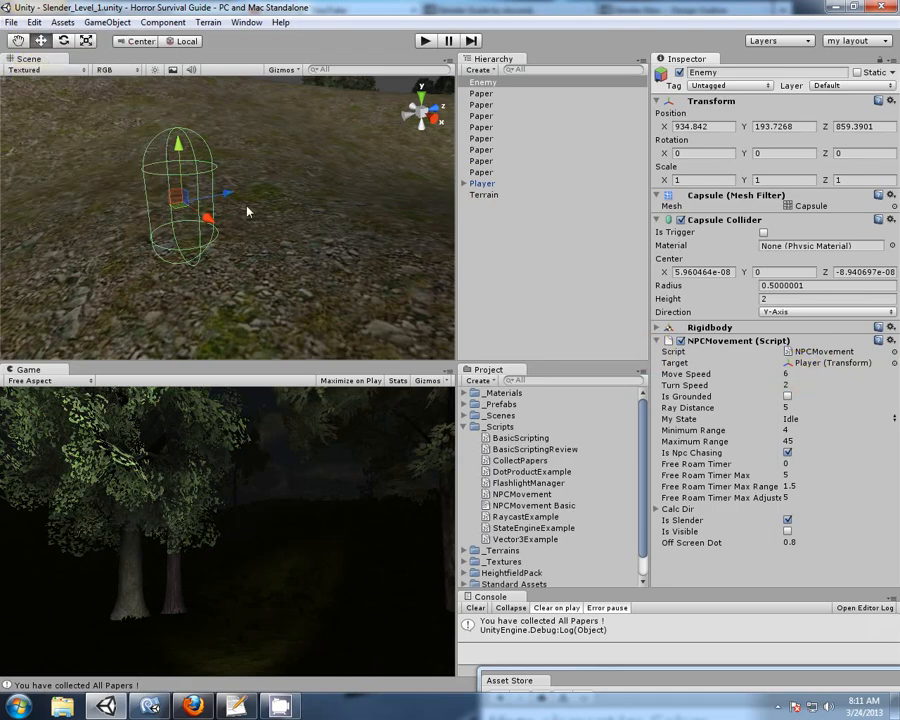
- Play-test the scene, pause it to examine where the Enemy stands relative to the Player, and stop the game
scroll(277, 176, "down", 5)
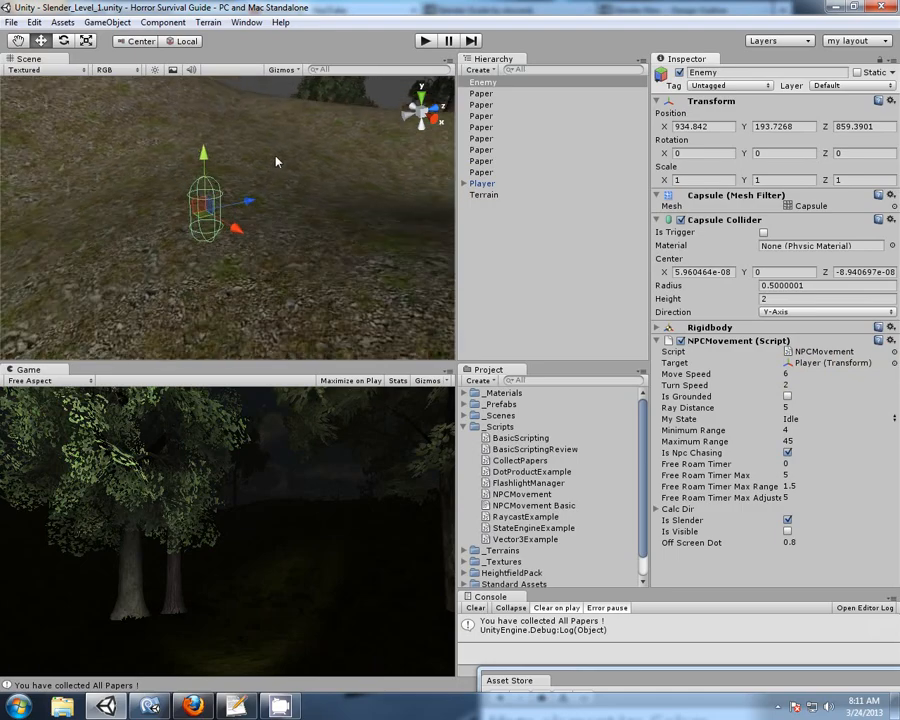
scroll(277, 158, "down", 3)
left_click(420, 46)
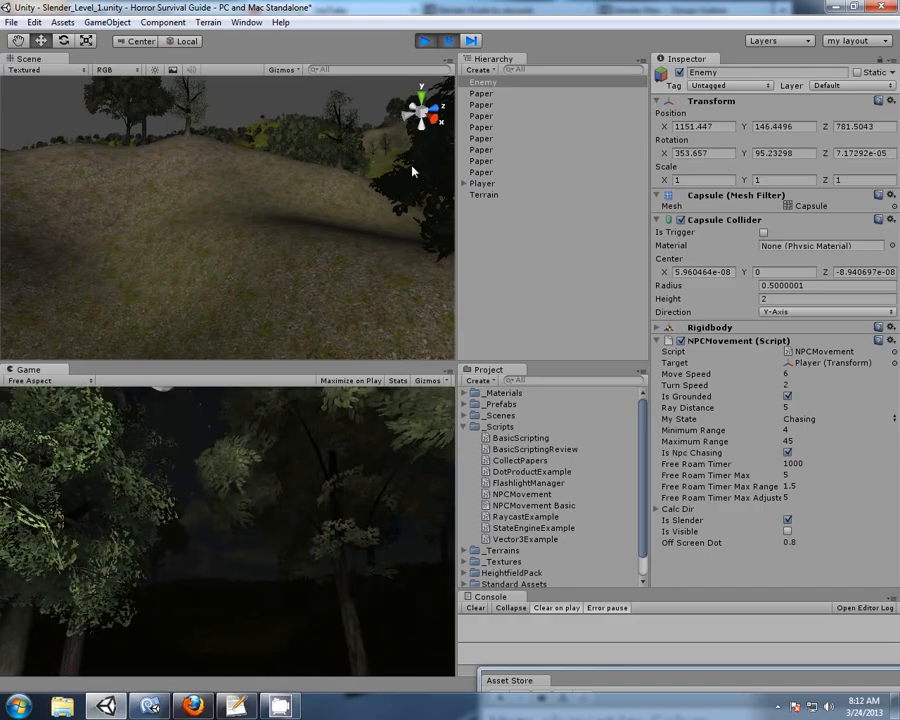
double_click(479, 84)
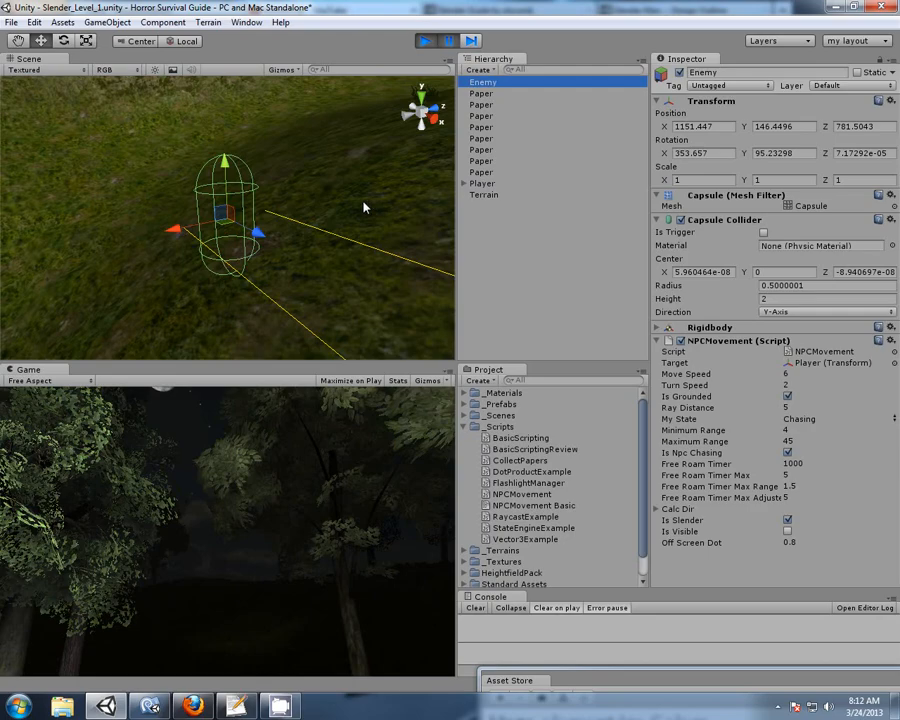
scroll(313, 197, "down", 6)
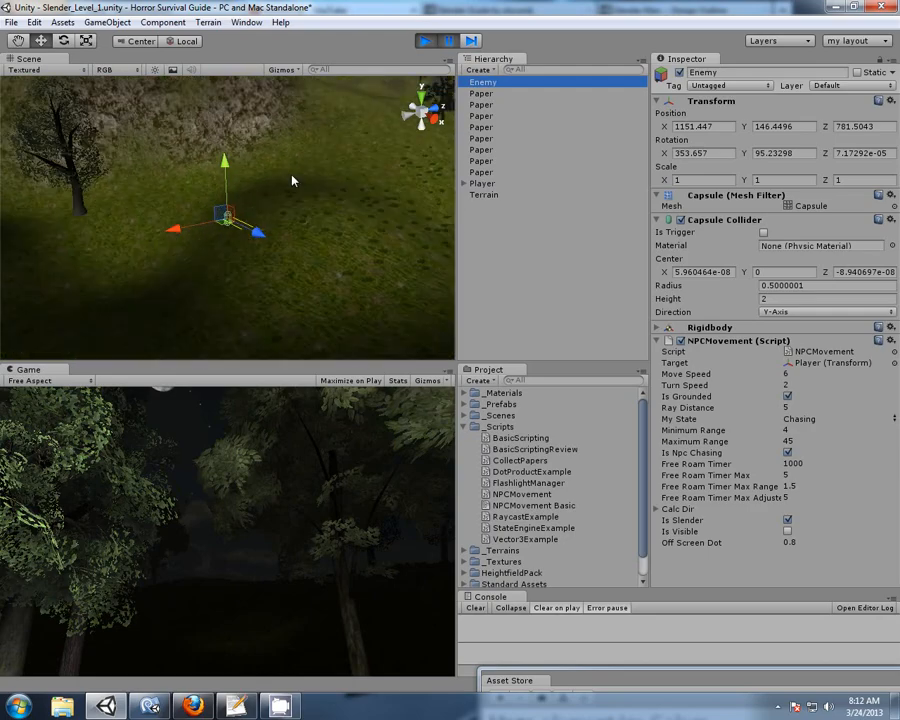
scroll(292, 181, "down", 5)
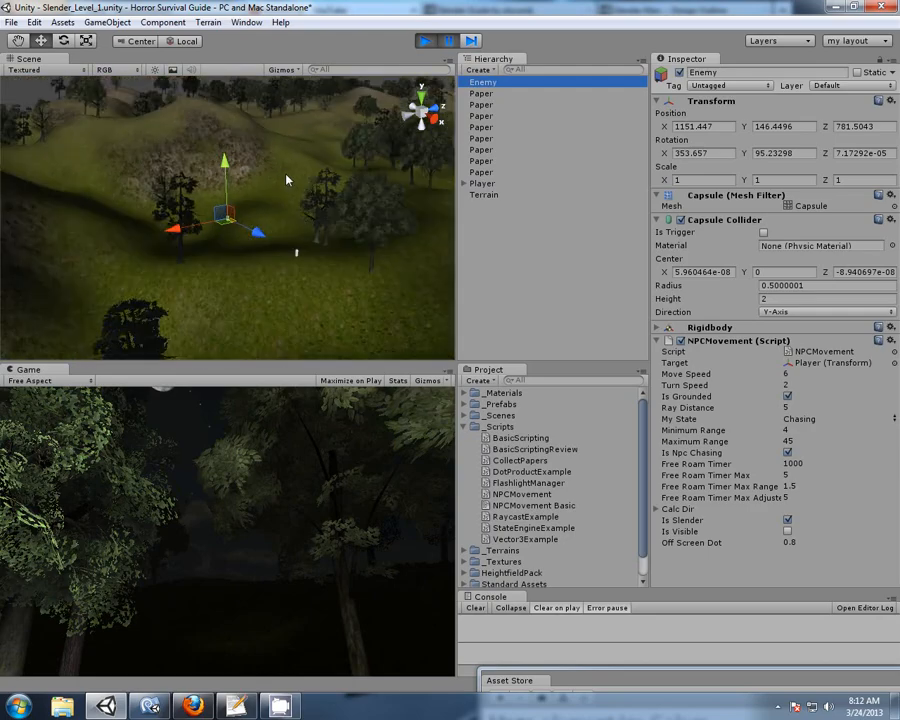
right_click_drag(231, 133, 307, 237)
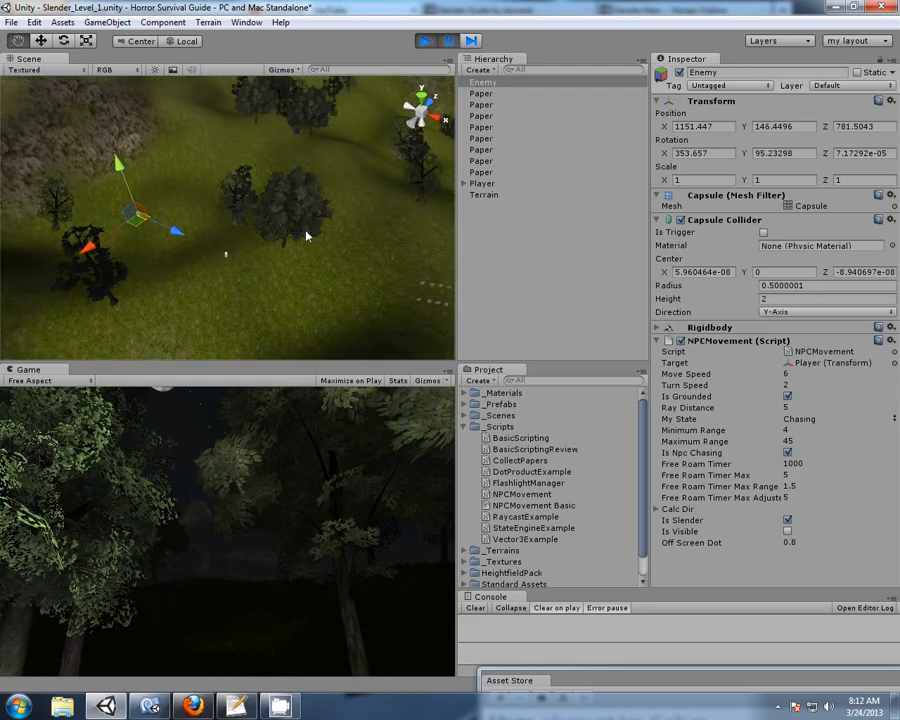
left_click(425, 43)
left_click(426, 42)
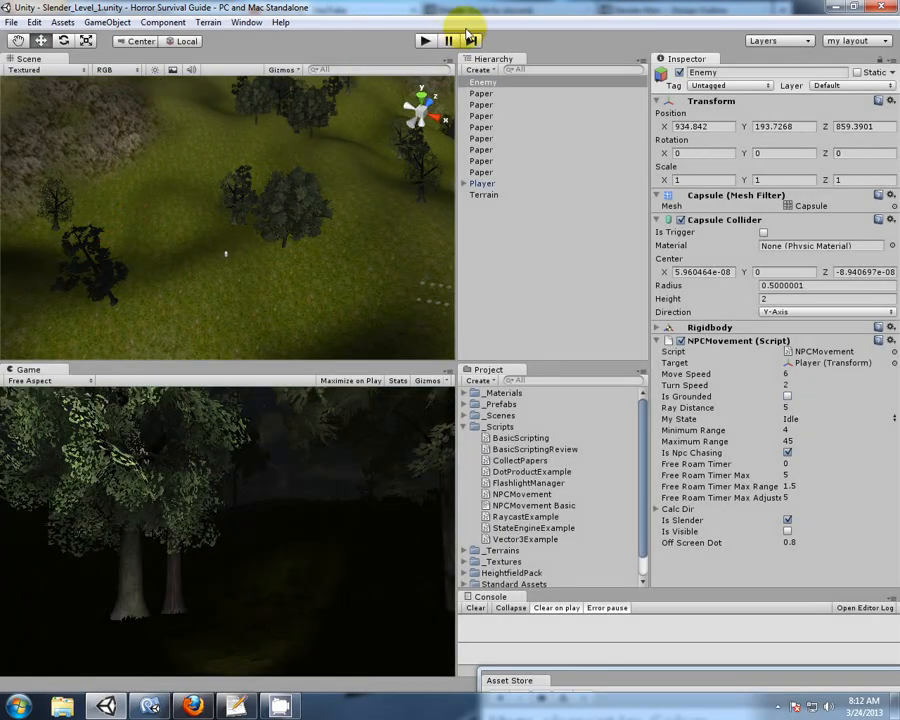
- Locate the NPCMovement script asset used by the Enemy and switch to its code in MonoDevelop
left_click(800, 353)
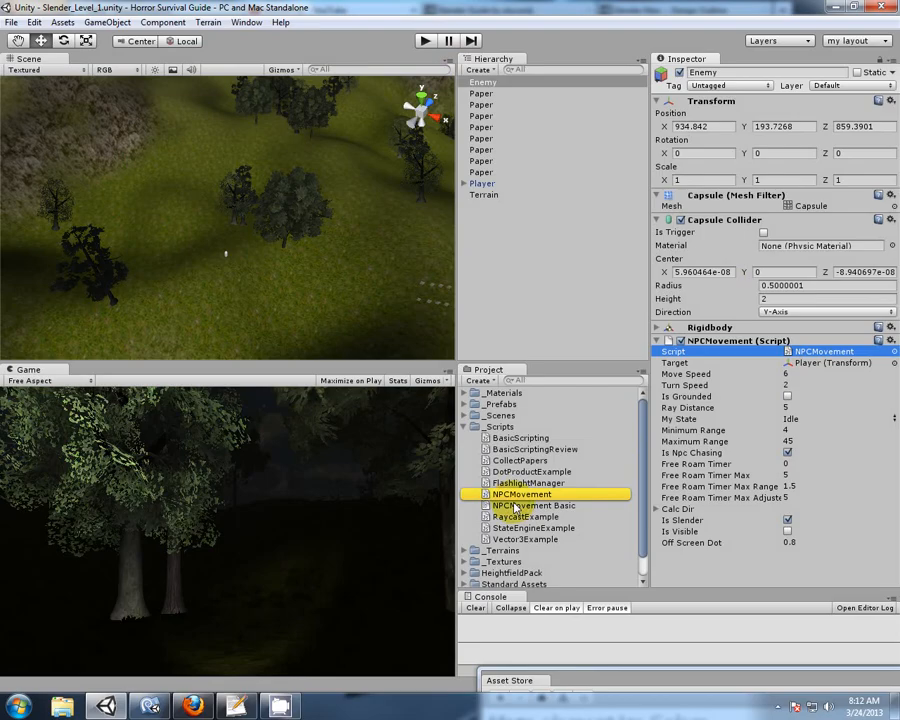
left_click(499, 497)
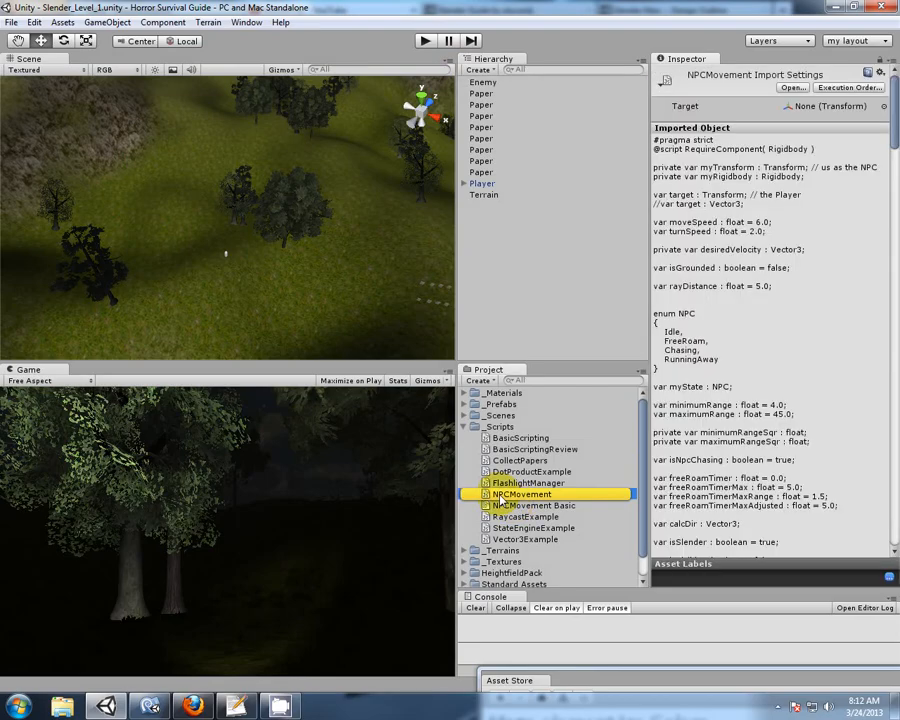
left_click(148, 702)
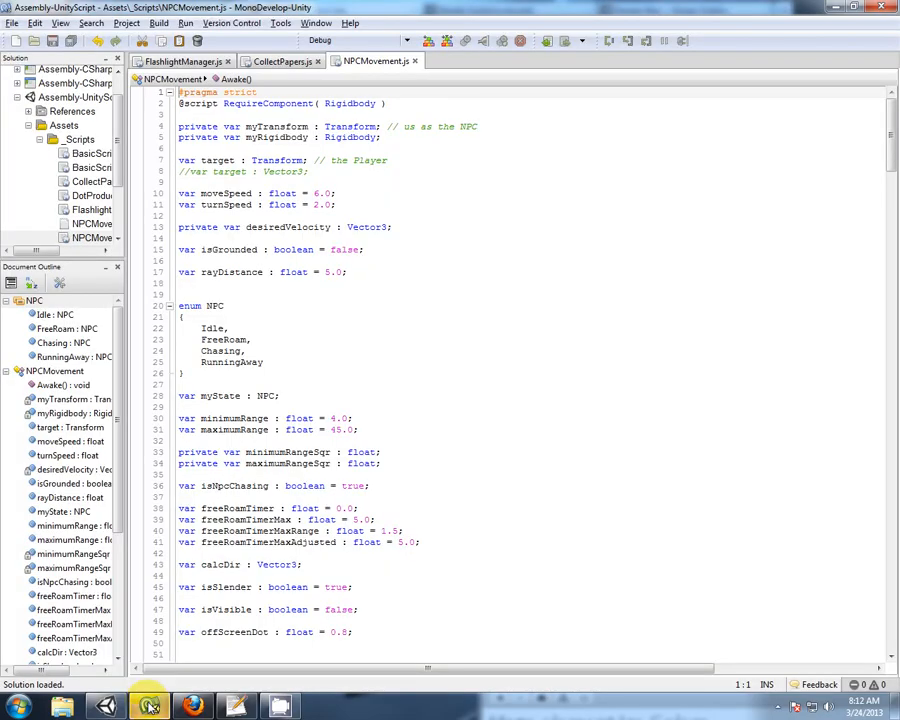
left_click(463, 263)
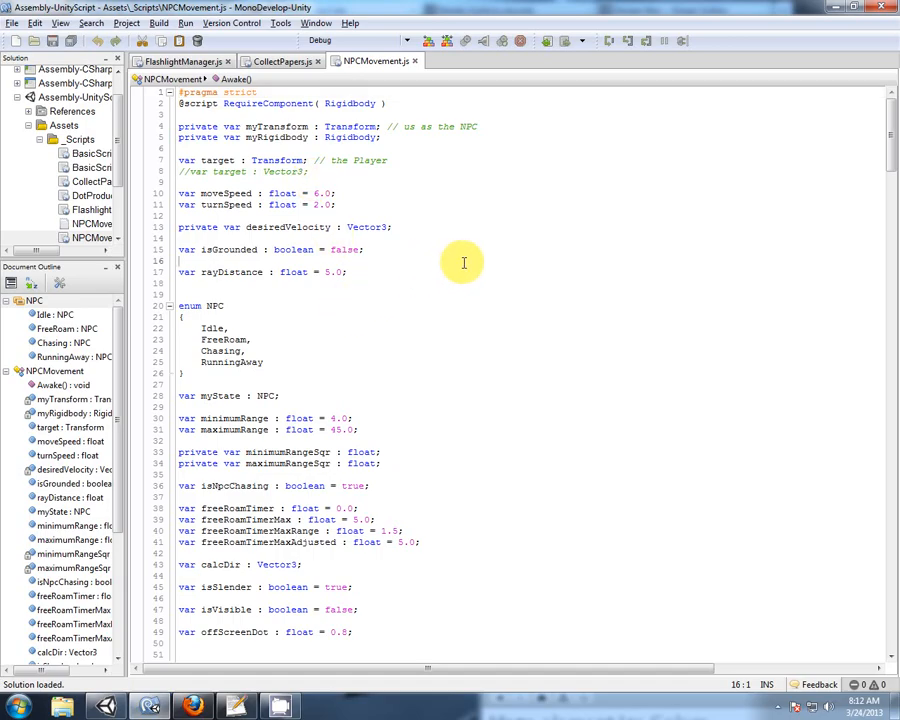
- In the Start function, set the InvokeRepeating timings for TeleportEnemy to 60.0 and 20.0 by removing the test values and comment marker
scroll(459, 263, "down", 9)
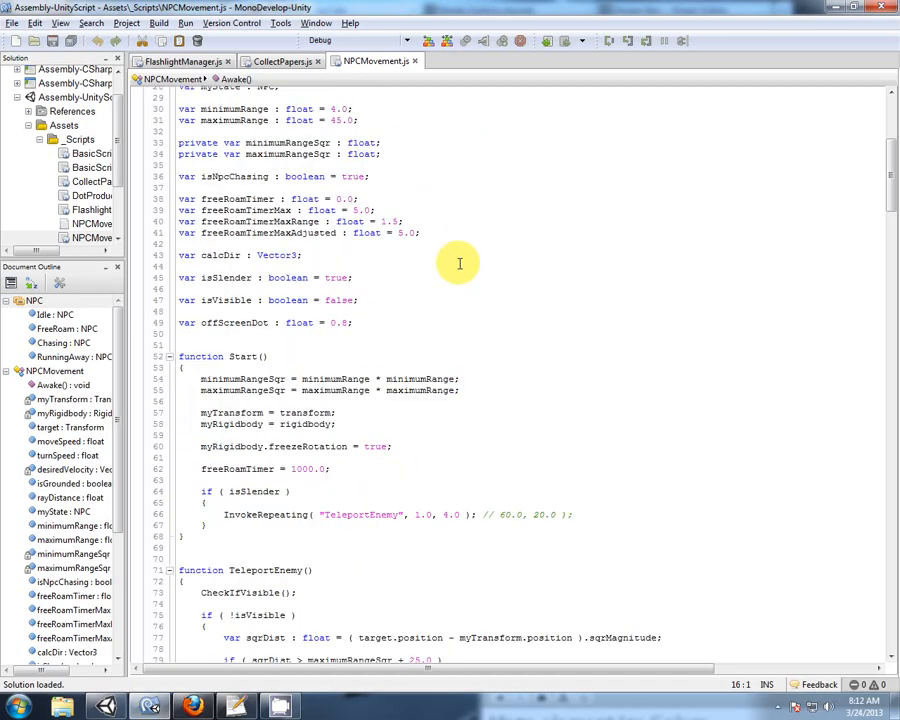
scroll(459, 263, "down", 5)
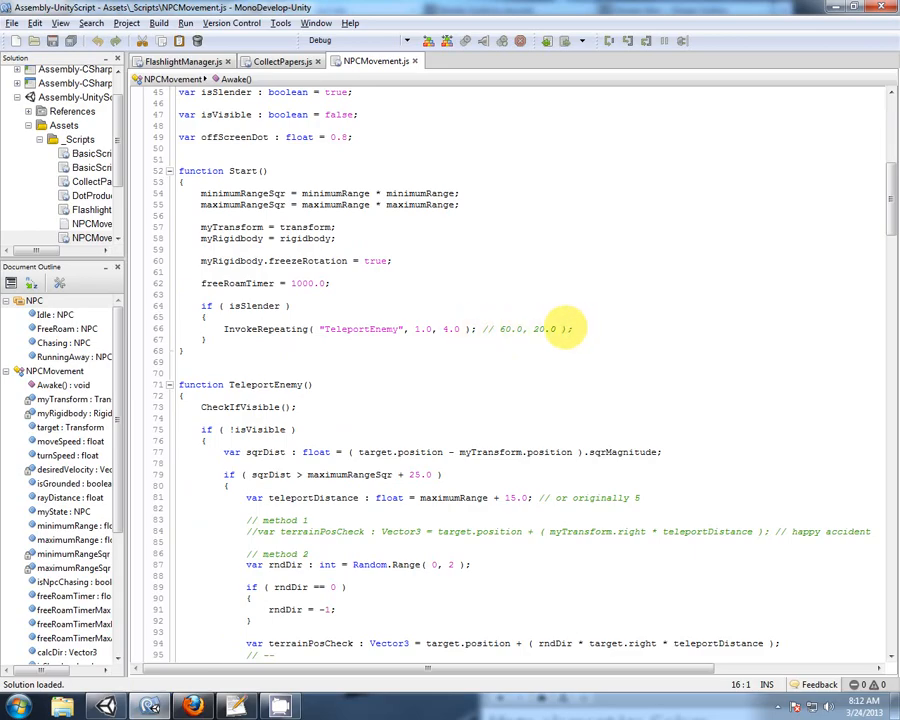
left_click_drag(414, 329, 464, 331)
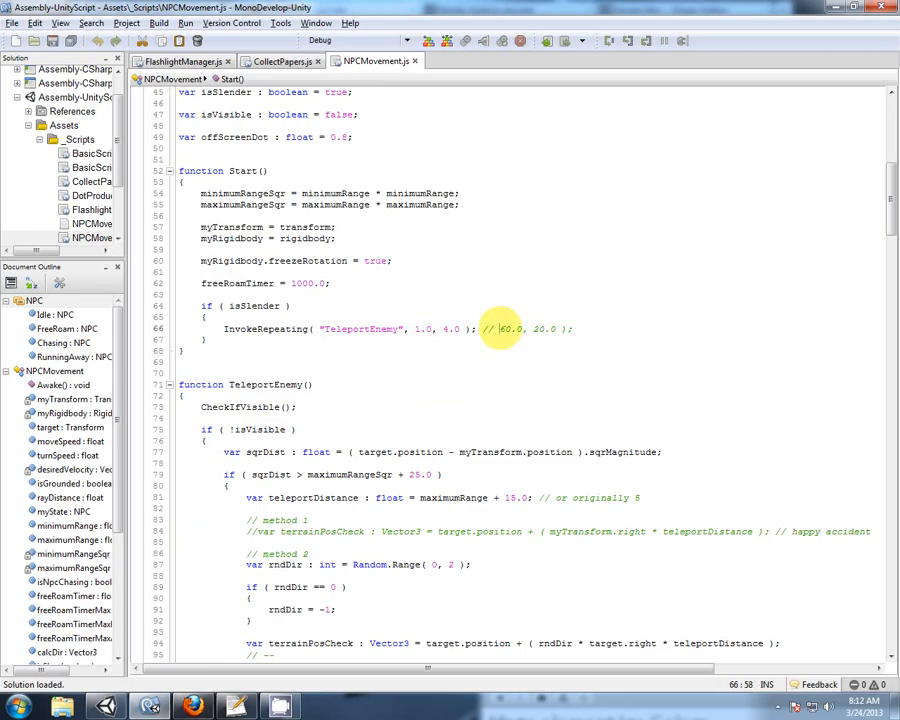
left_click_drag(500, 329, 415, 329)
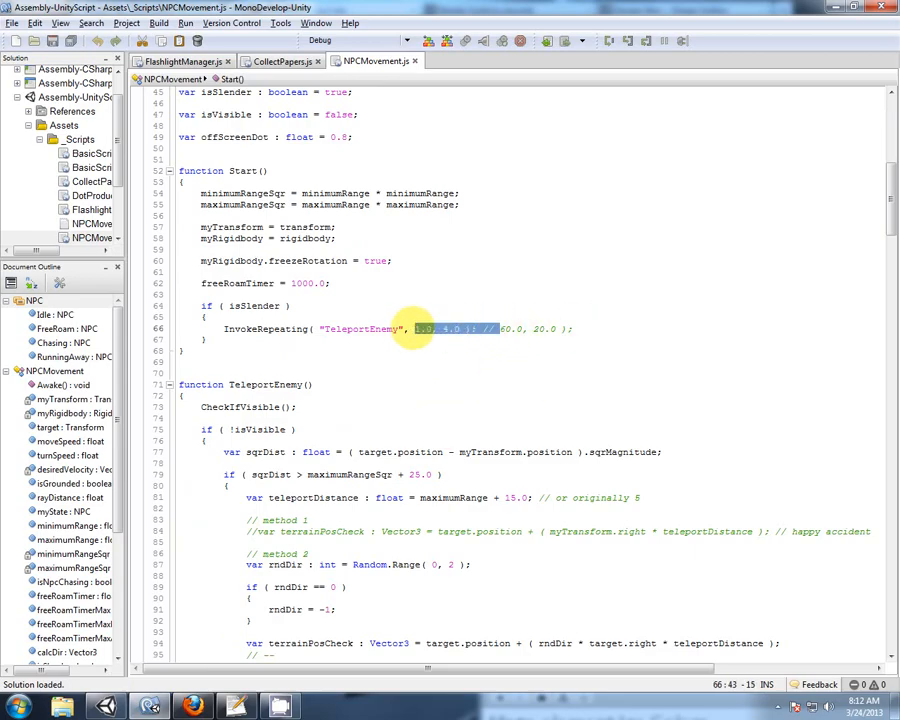
key("Delete")
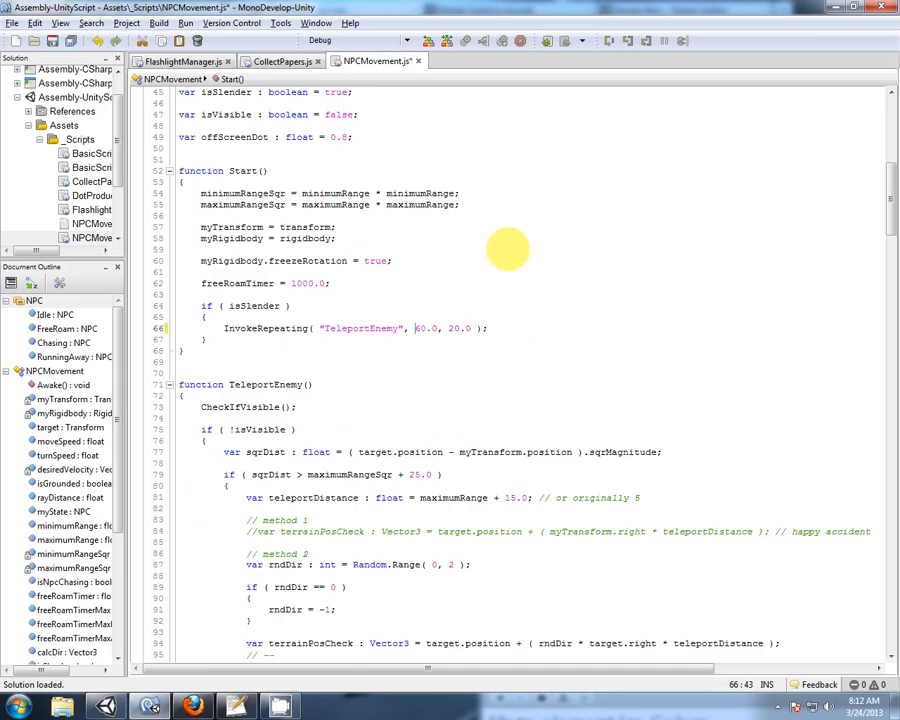
- Check the start delay and repeat interval of the TeleportEnemy call against its function, and save the NPCMovement script
left_click(430, 328)
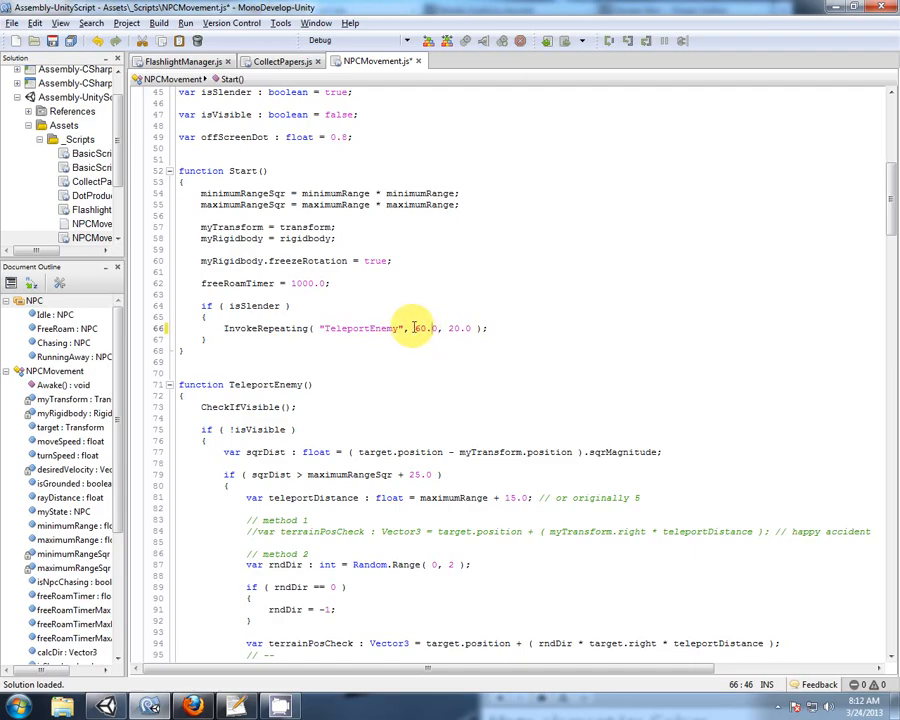
double_click(418, 328)
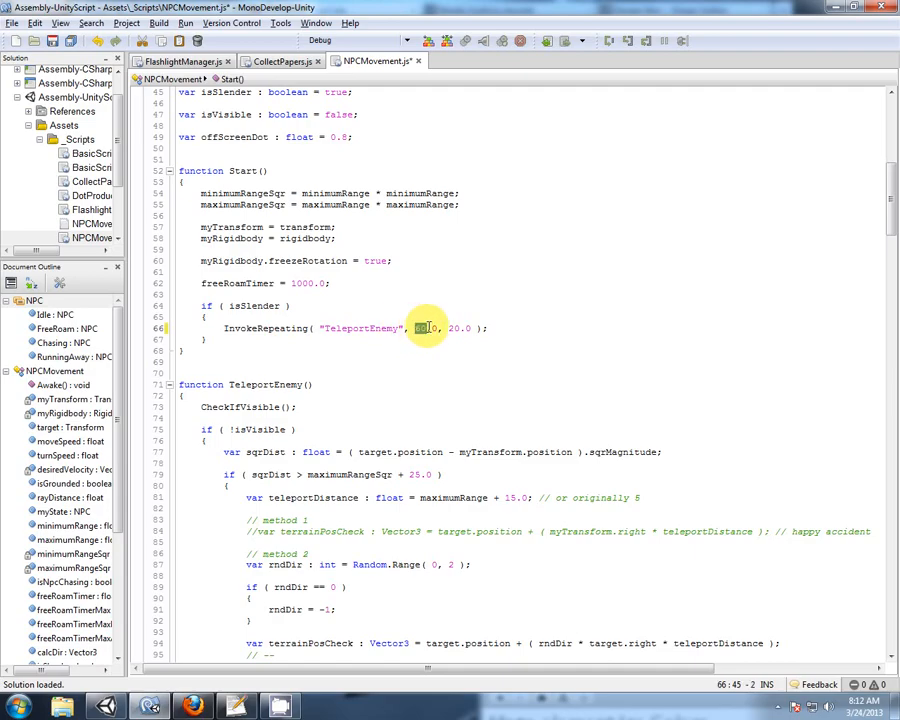
double_click(270, 384)
left_click(313, 384)
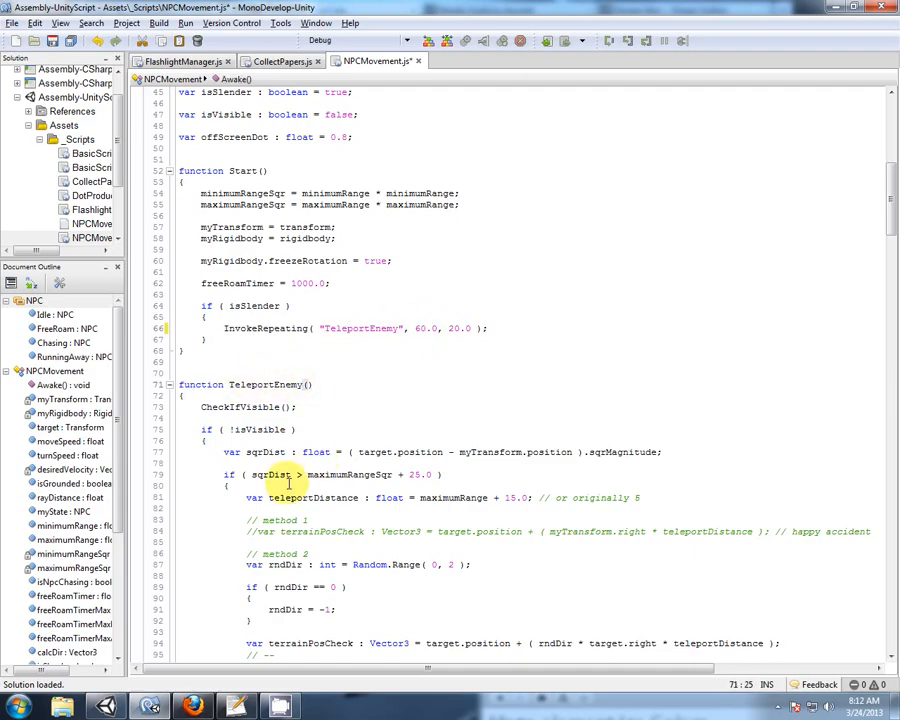
double_click(458, 328)
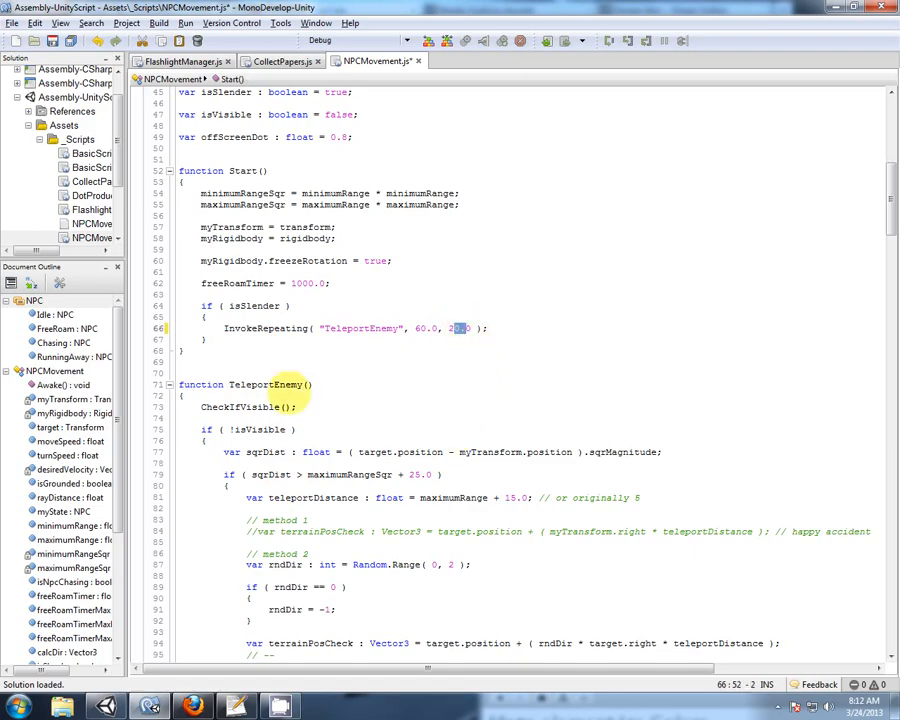
left_click_drag(231, 384, 287, 384)
left_click(318, 384)
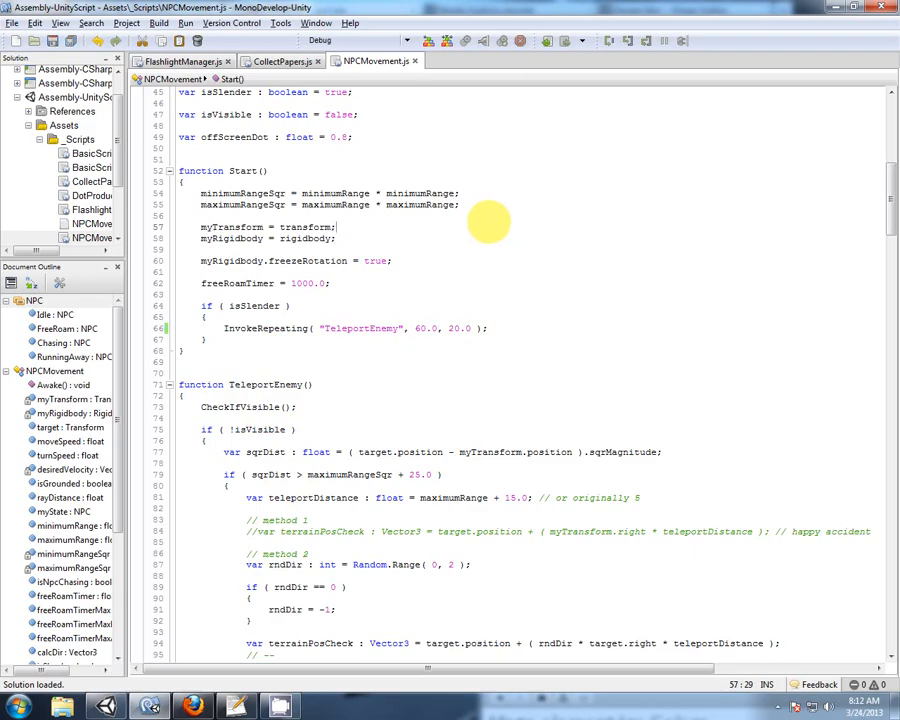
left_click(505, 328)
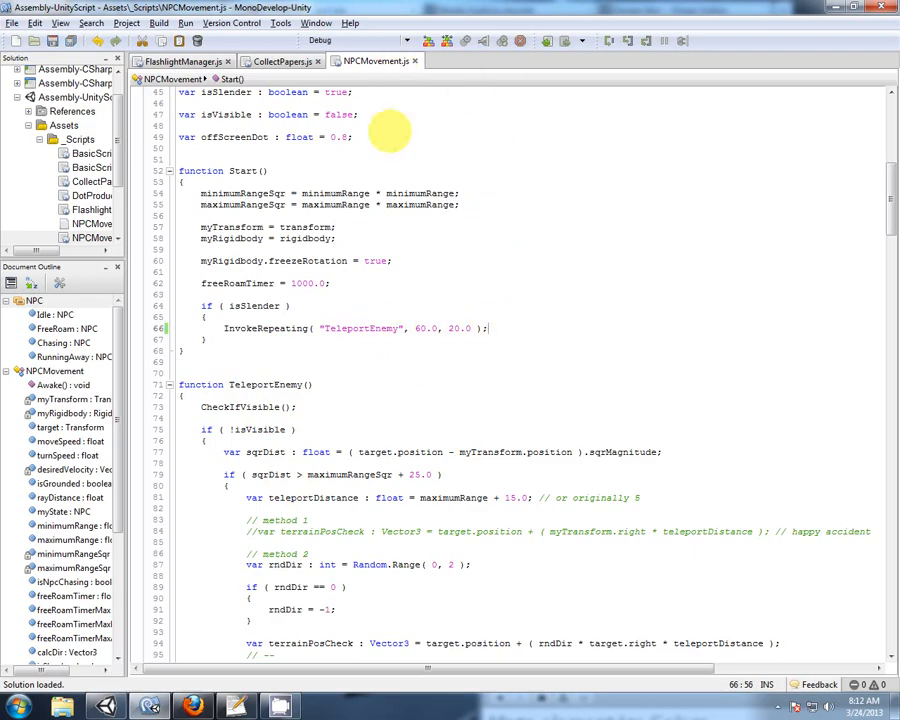
- Switch back to Unity, select the Terrain and frame it in the Scene view
left_click(106, 706)
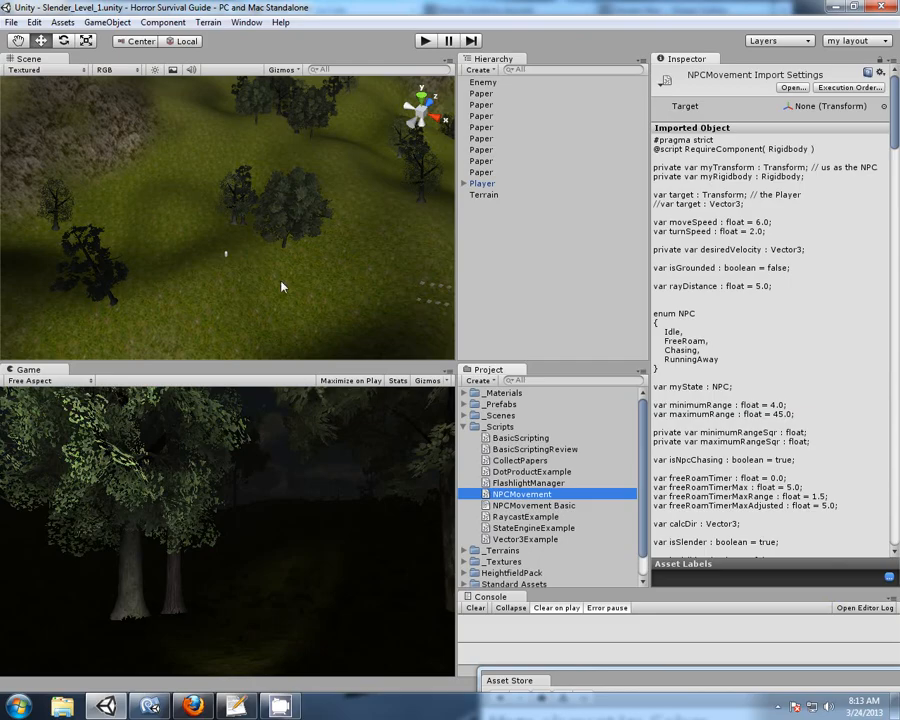
left_click(231, 246)
key("f")
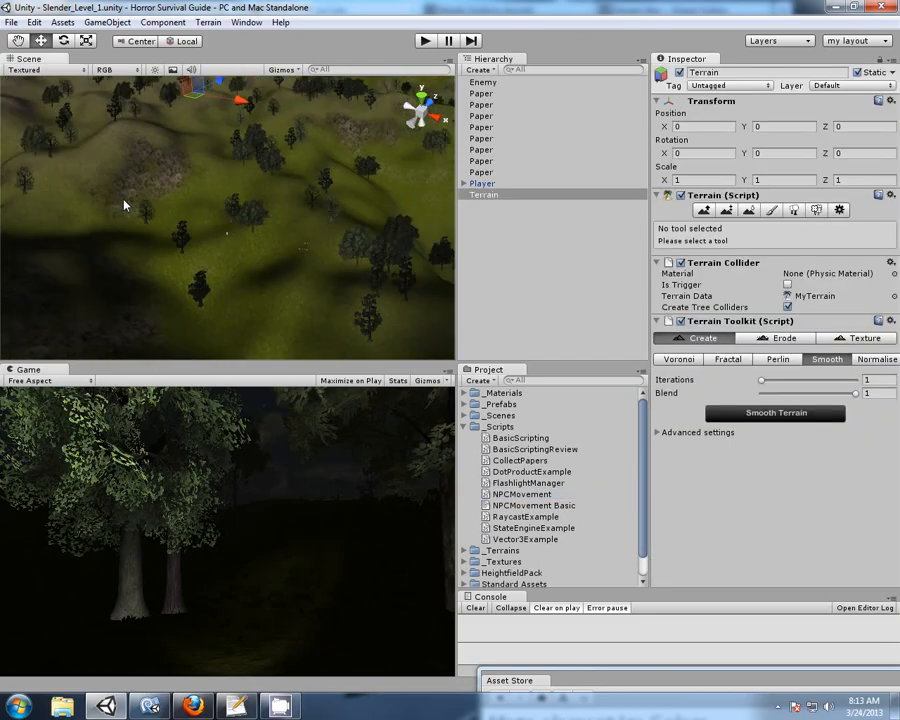
- Start play mode and select the Enemy to watch its position and NPCMovement state as it chases
left_click(424, 41)
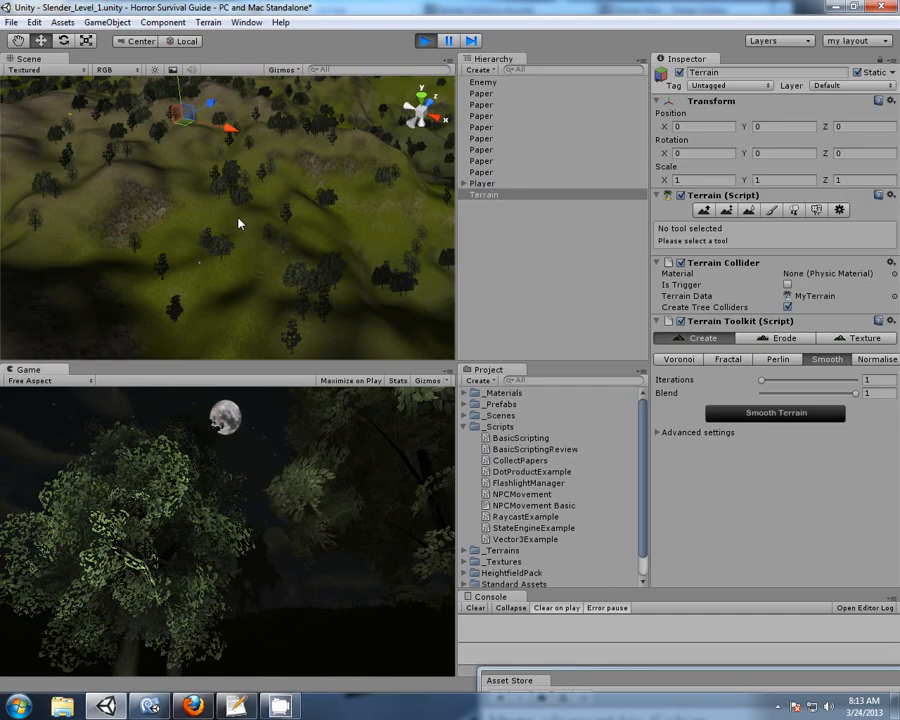
left_click(492, 251)
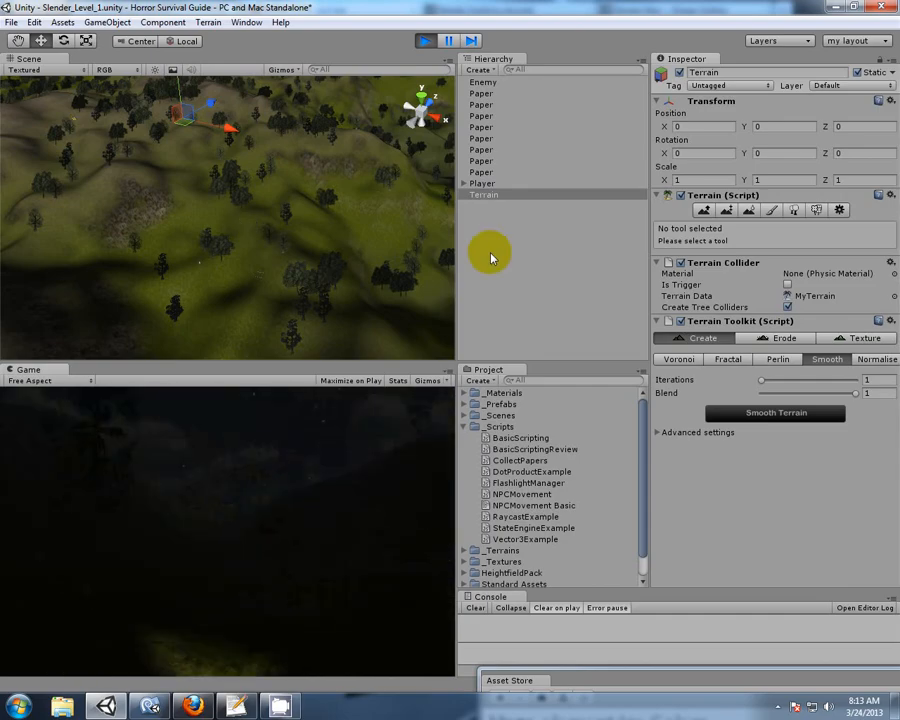
left_click(500, 81)
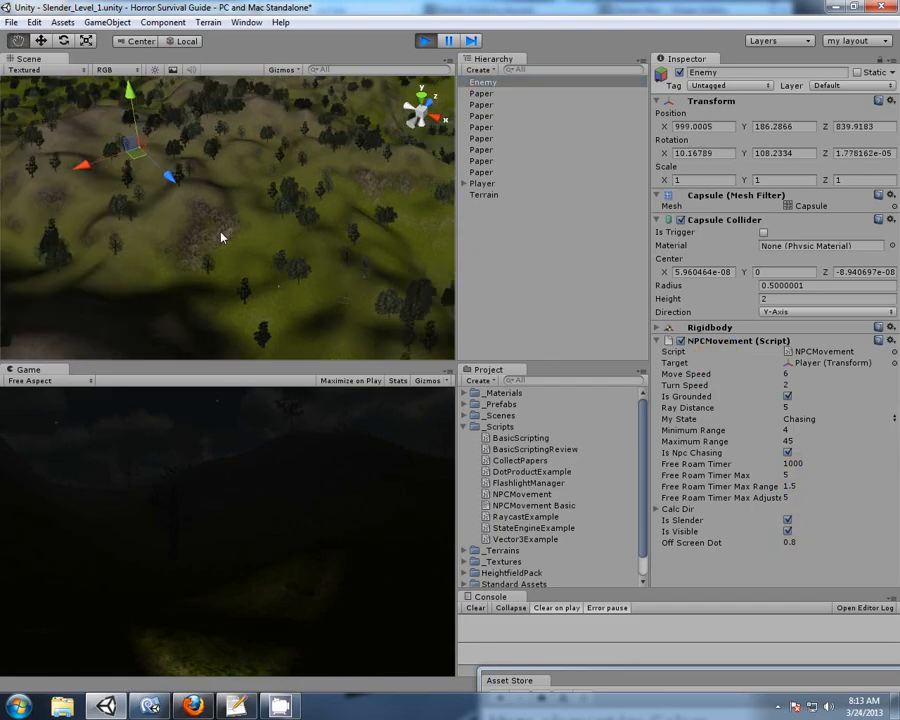
middle_click_drag(186, 207, 200, 226)
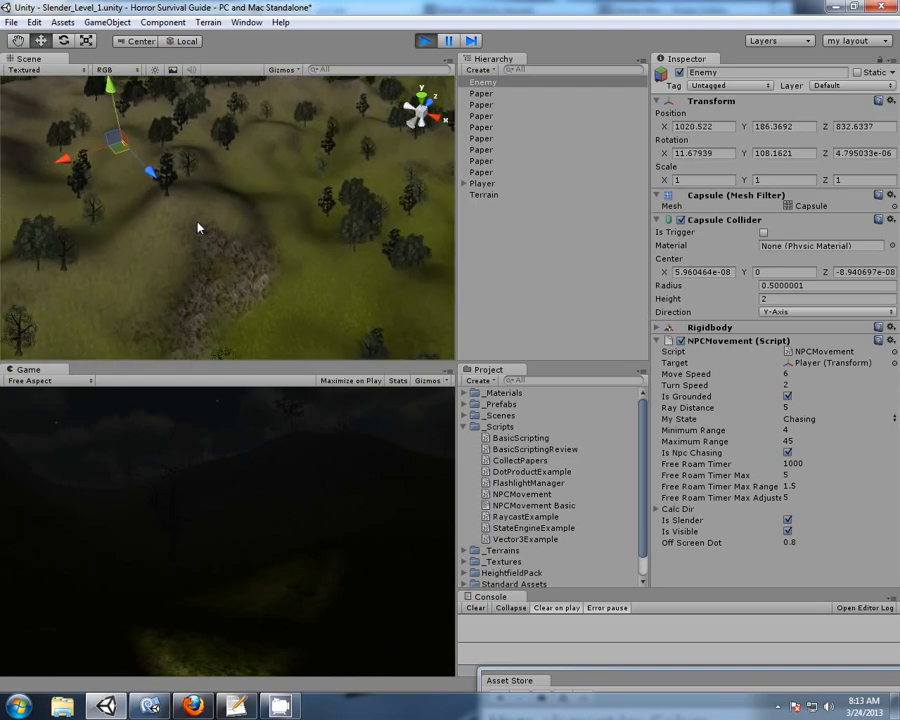
scroll(198, 228, "down", 3)
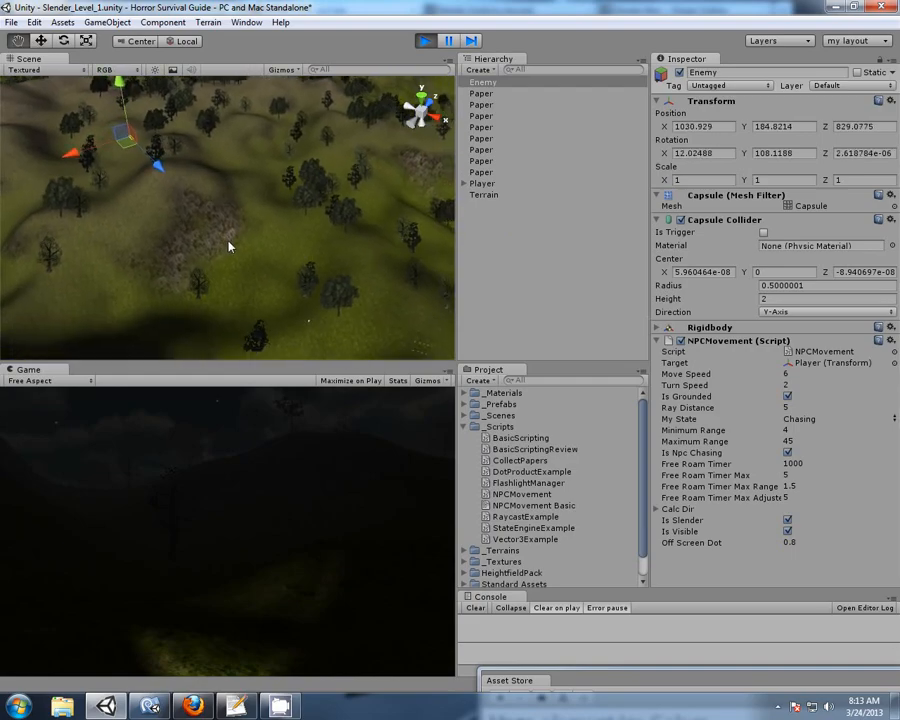
scroll(231, 245, "up", 5)
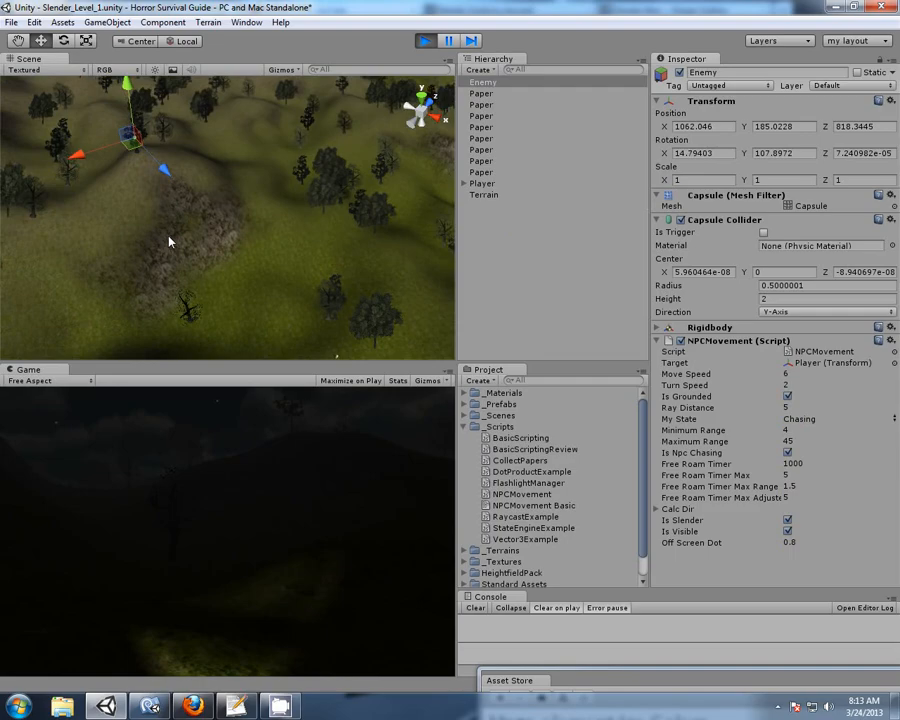
- Follow the Enemy across the terrain until it reaches the Player, and stop play mode
middle_click_drag(169, 240, 172, 287)
key("f")
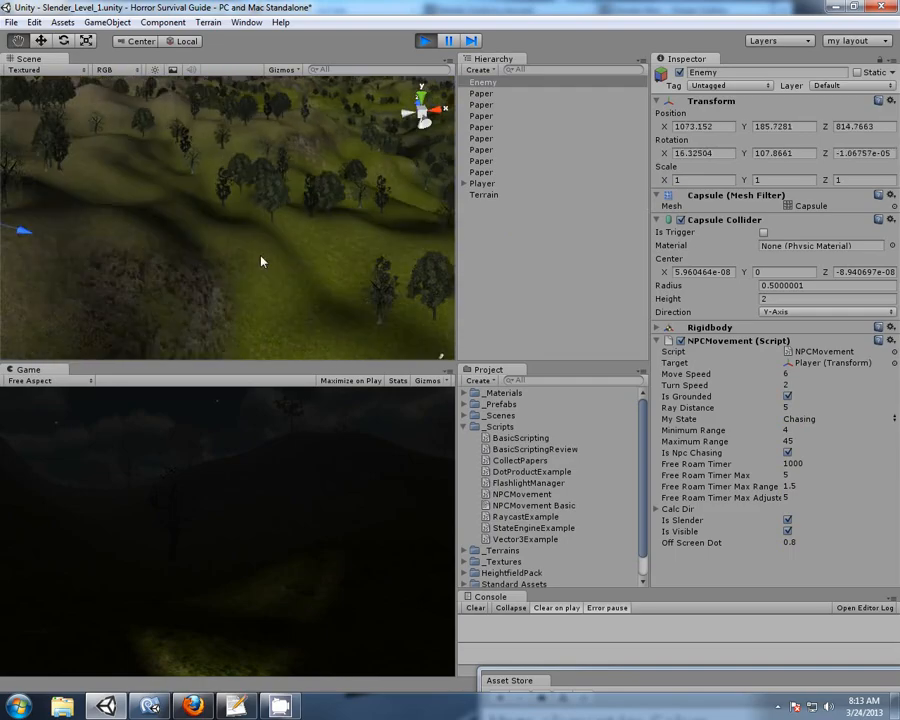
middle_click_drag(349, 257, 185, 211)
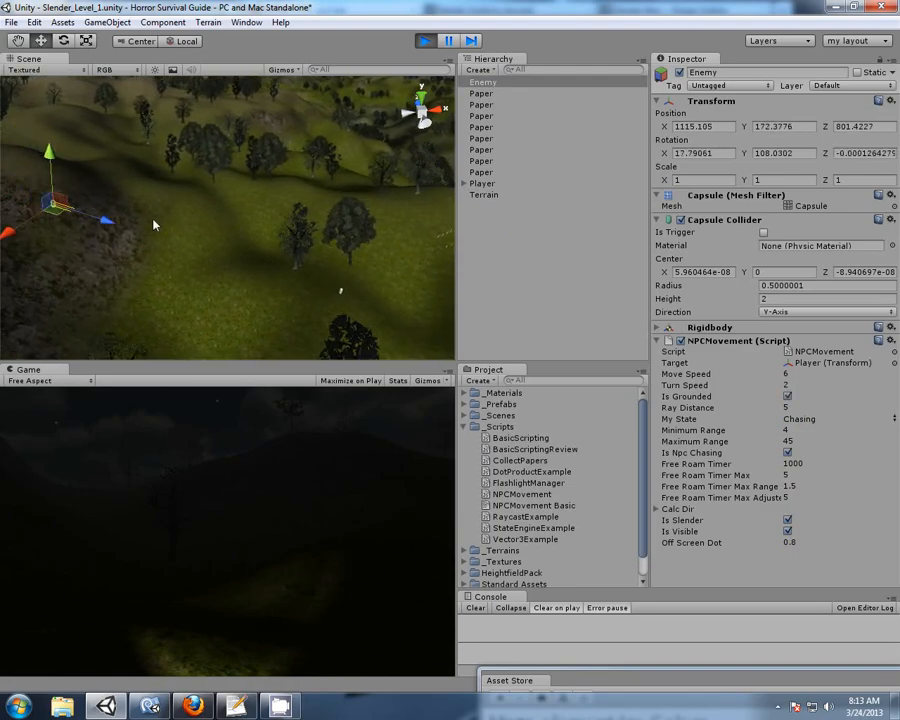
right_click_drag(161, 221, 195, 283)
right_click_drag(232, 317, 215, 309)
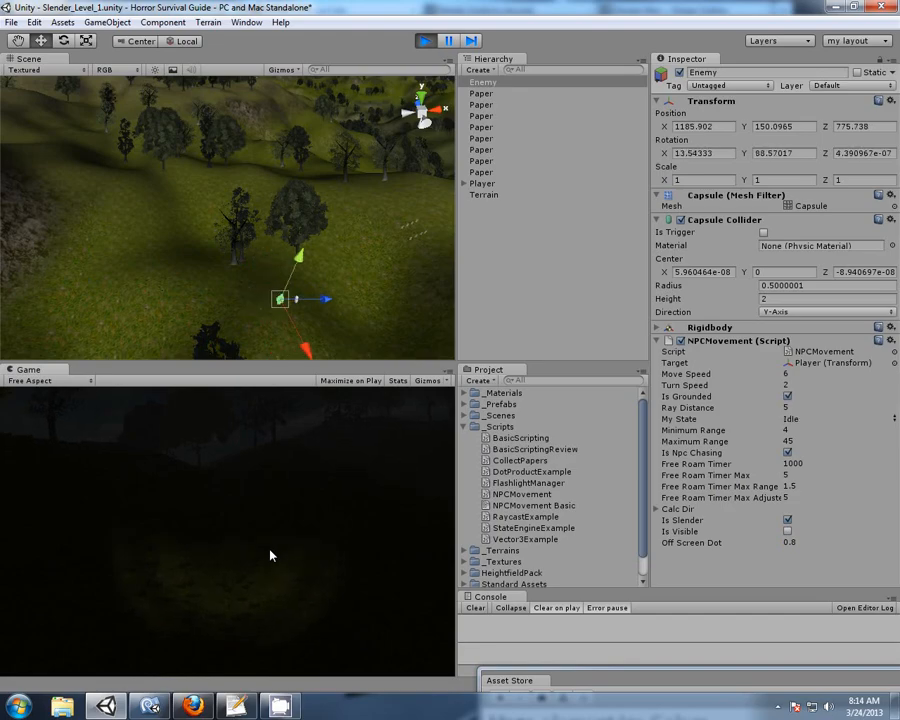
left_click(427, 45)
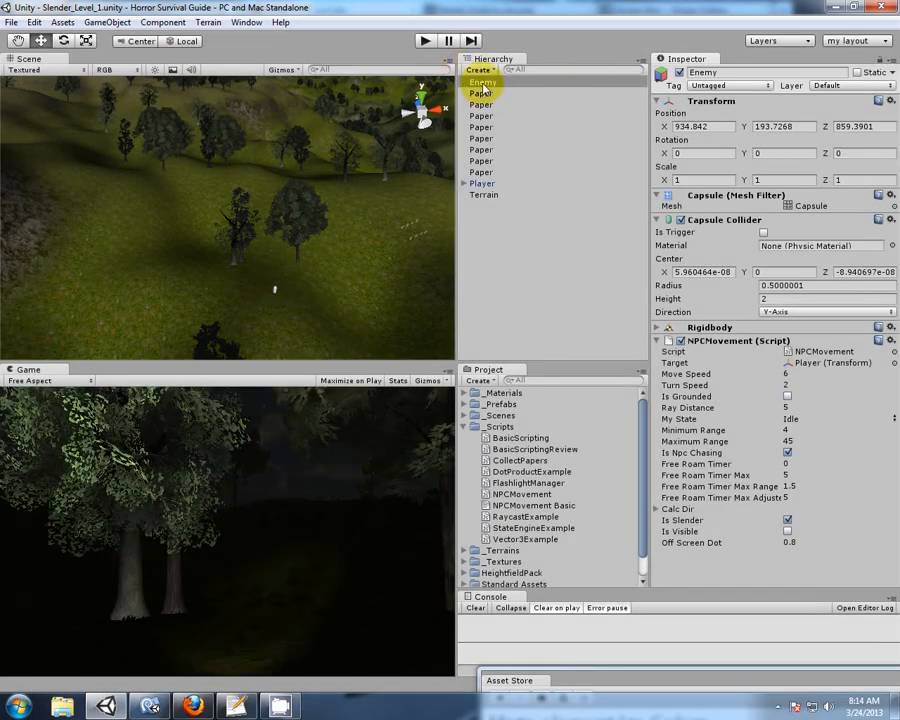
- Frame the Enemy, create a cube and place it on the ground beside the capsule as a size reference
left_click(483, 84)
double_click(483, 84)
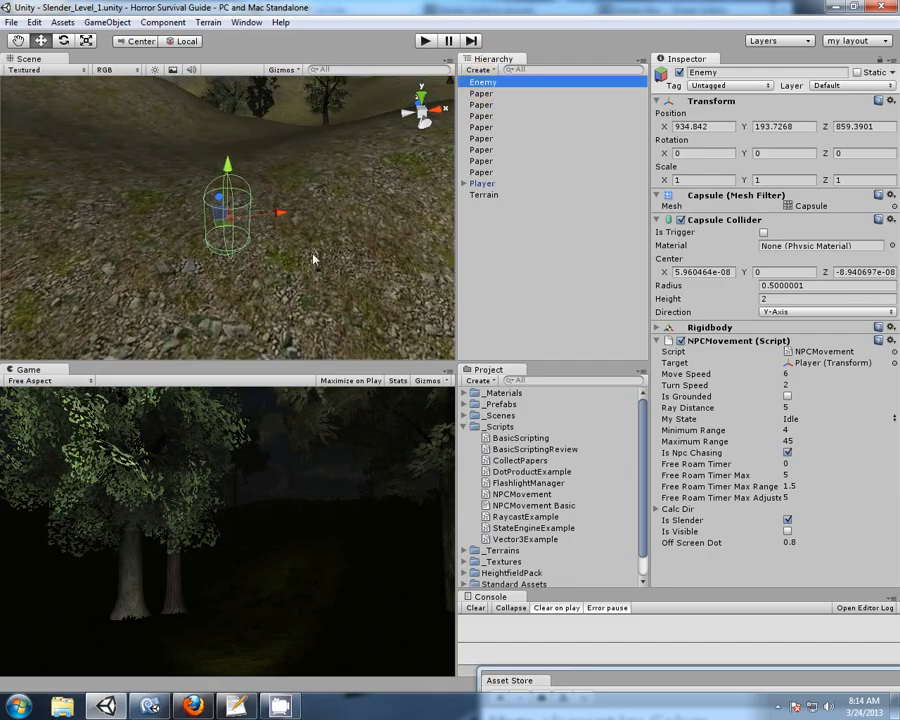
left_click_drag(185, 294, 353, 209, "alt")
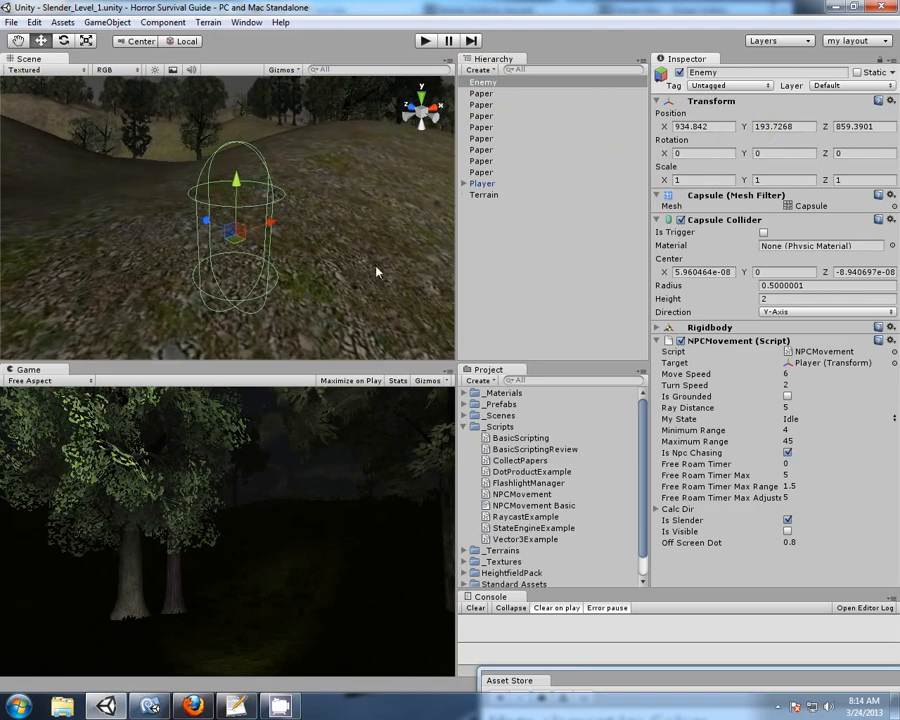
left_click_drag(379, 239, 323, 270, "alt")
left_click_drag(357, 331, 348, 257, "alt")
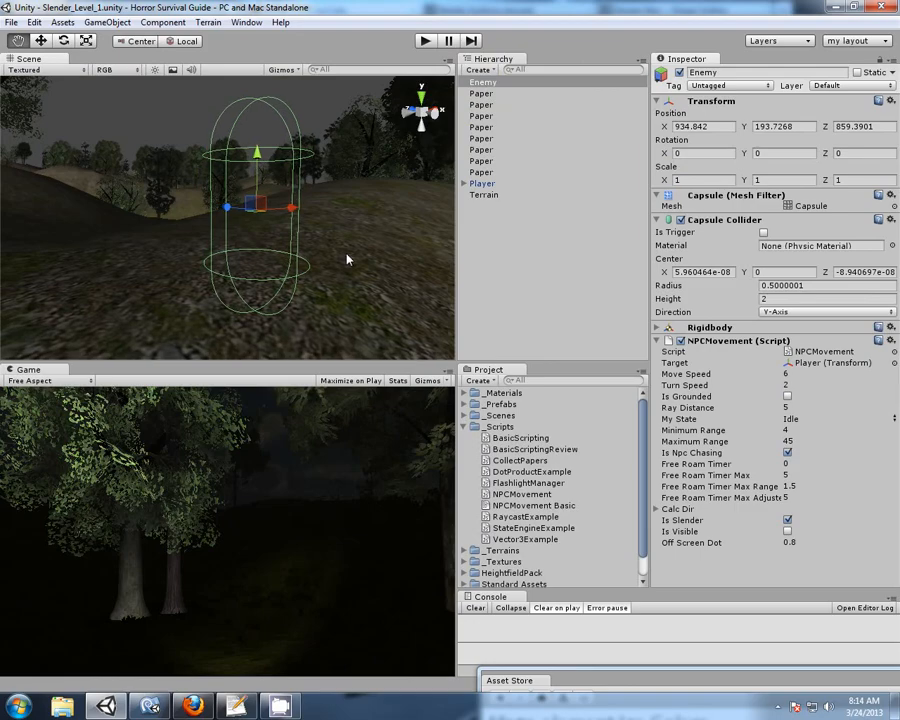
left_click(488, 71)
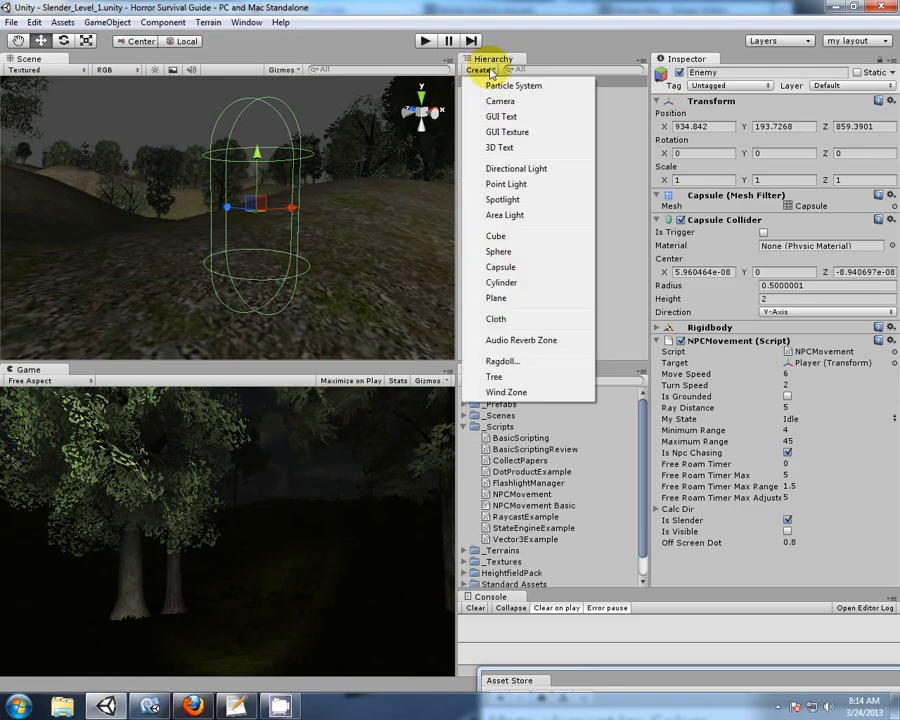
left_click(498, 236)
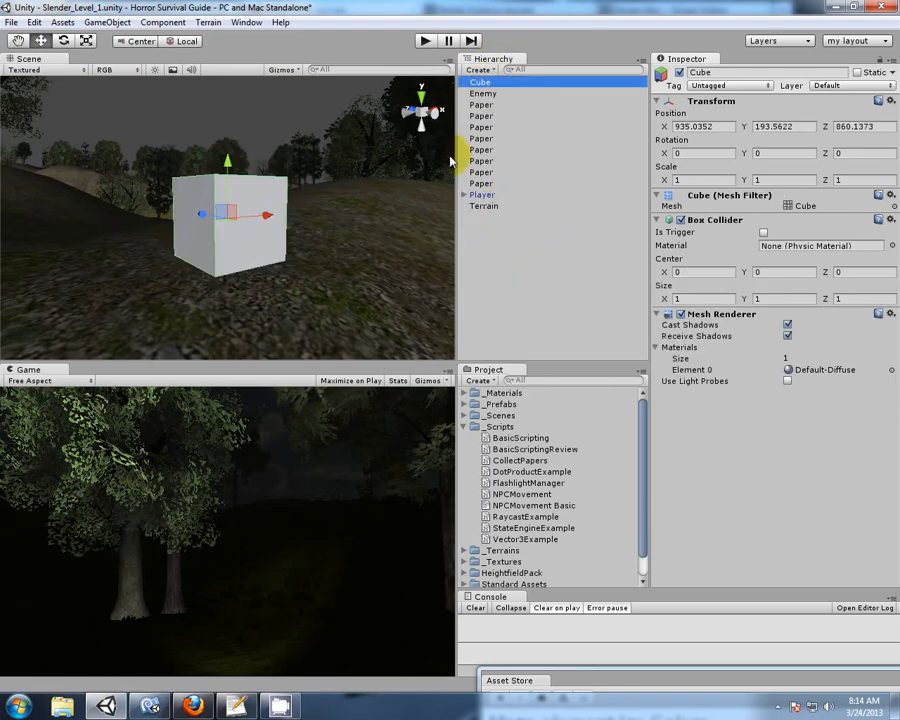
left_click_drag(228, 163, 227, 193)
left_click(257, 236)
left_click_drag(267, 246, 212, 255)
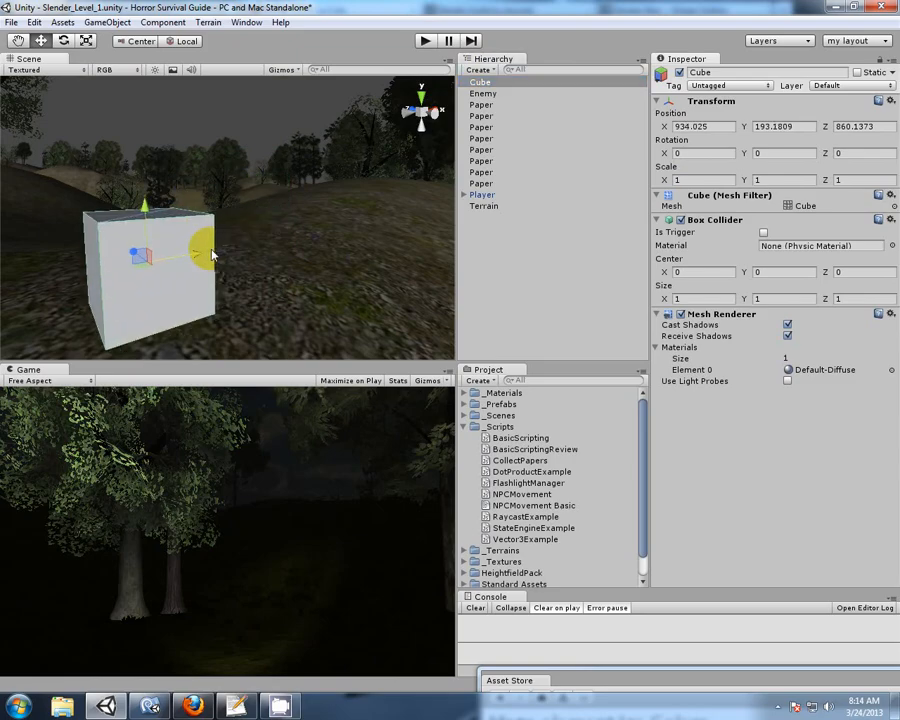
- Compare the Enemy's capsule with the reference cube and set its Capsule Collider height to 3
left_click(483, 95)
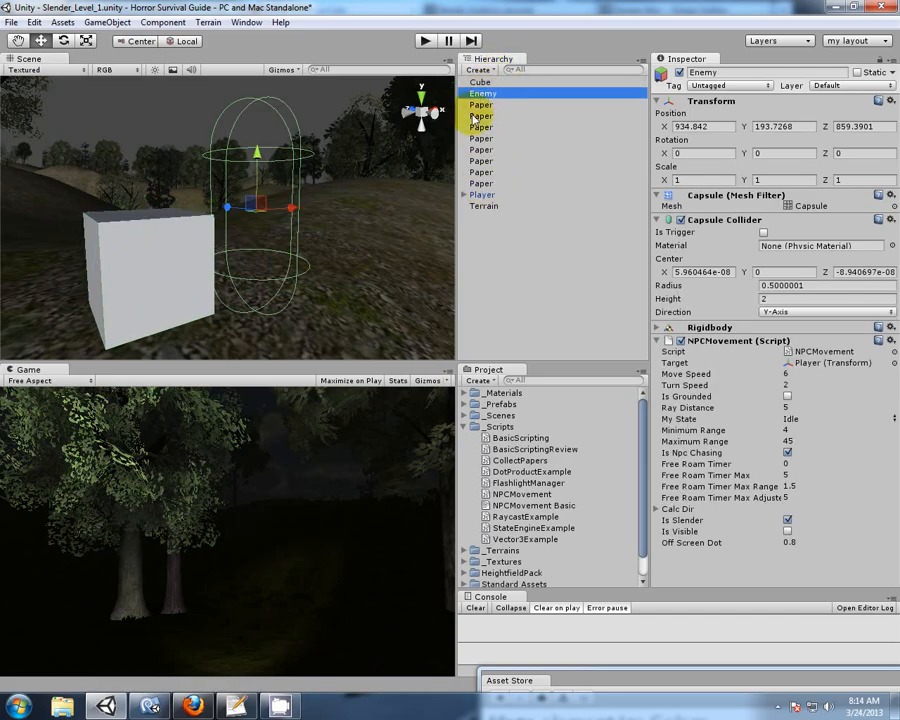
right_click_drag(370, 286, 184, 256)
key("d")
key("s")
key("w")
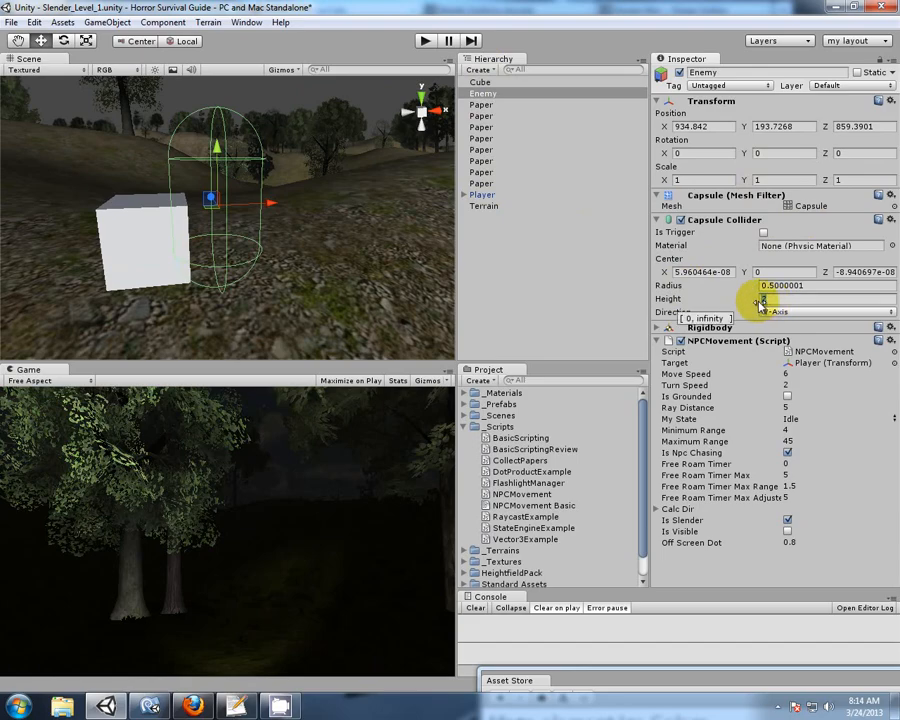
type("3")
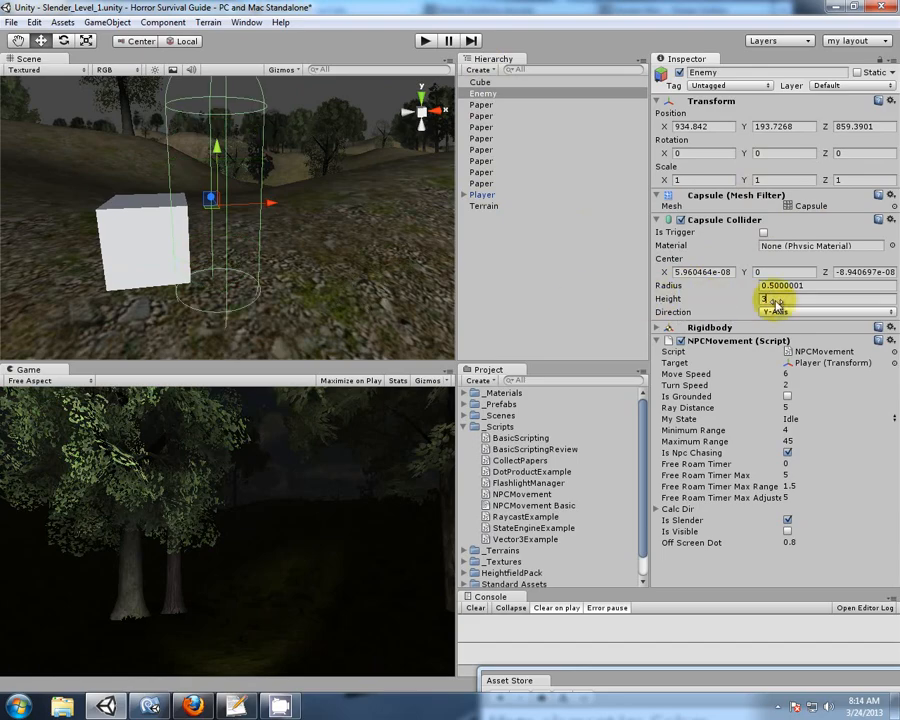
- Calculate the proportional collider radius in Calculator as 3 divided by 2, multiplied by 0.5
left_click(785, 288)
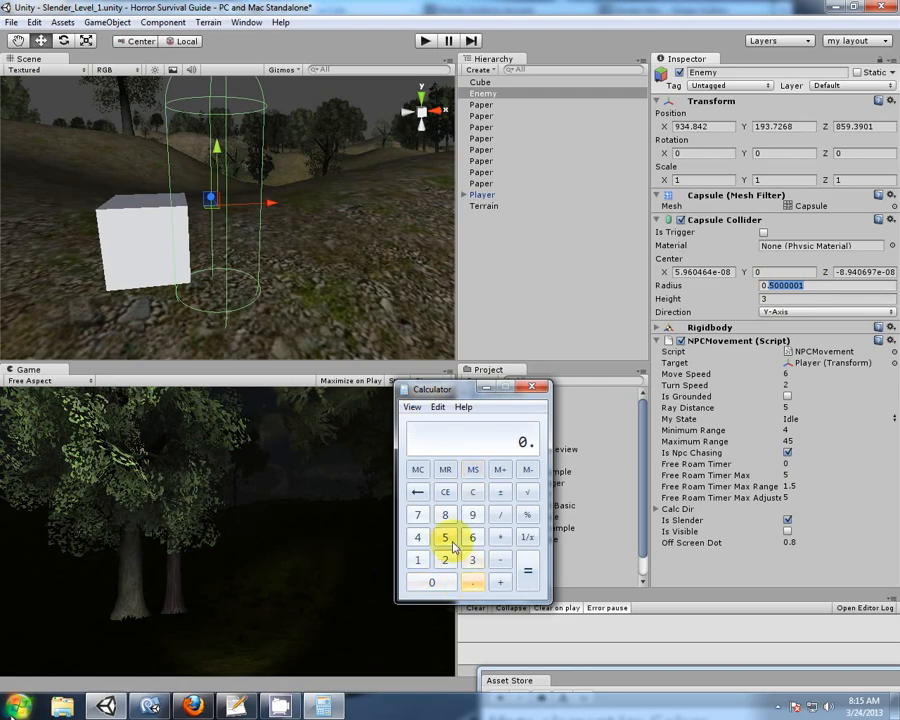
left_click(472, 491)
left_click(471, 559)
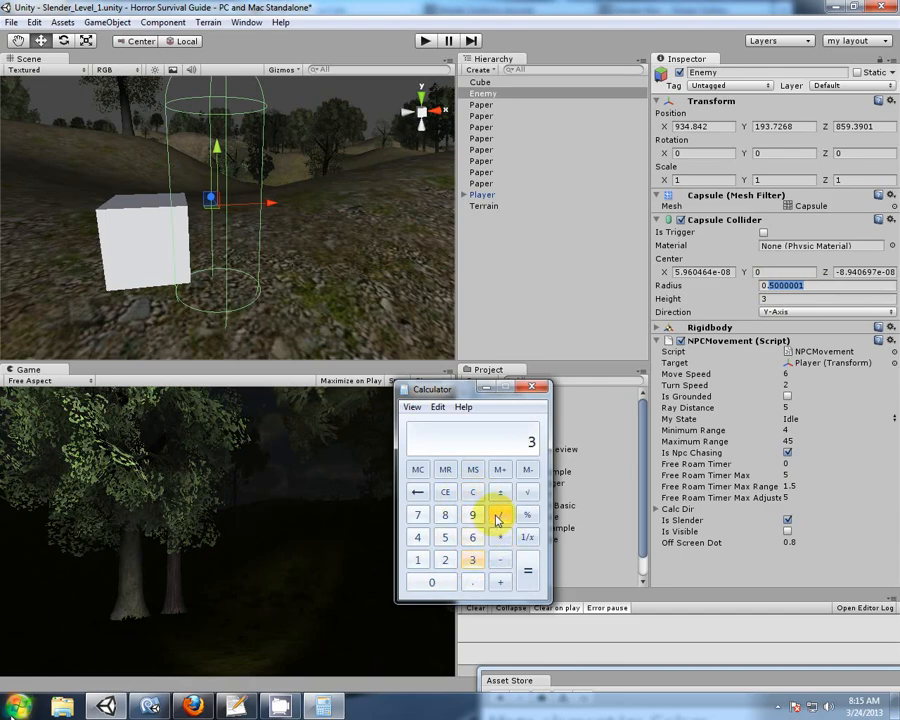
left_click(499, 515)
left_click(445, 559)
left_click(528, 569)
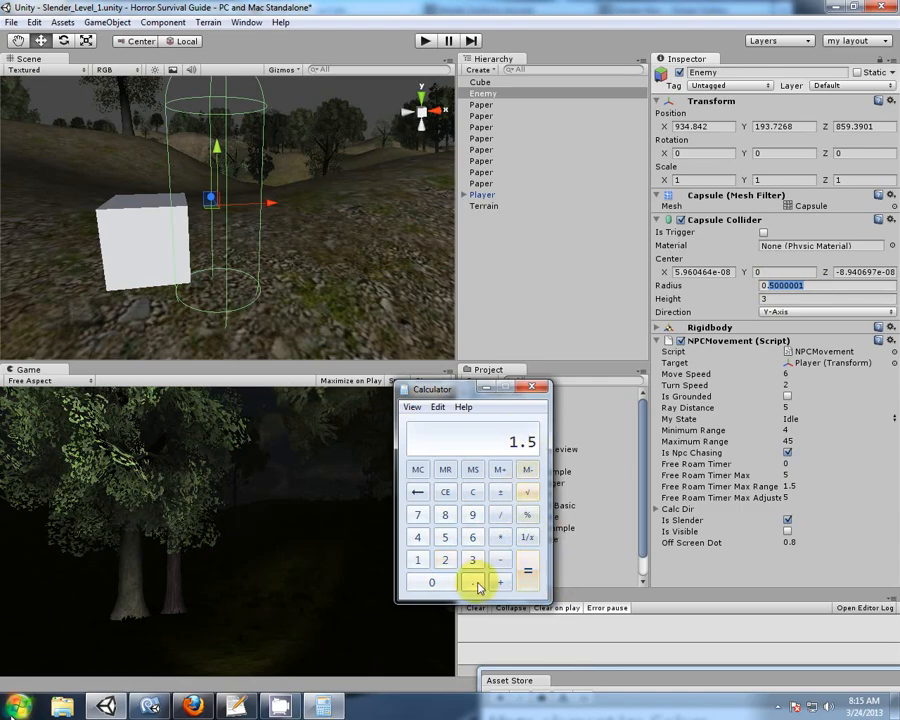
left_click(500, 537)
left_click(472, 582)
left_click(445, 537)
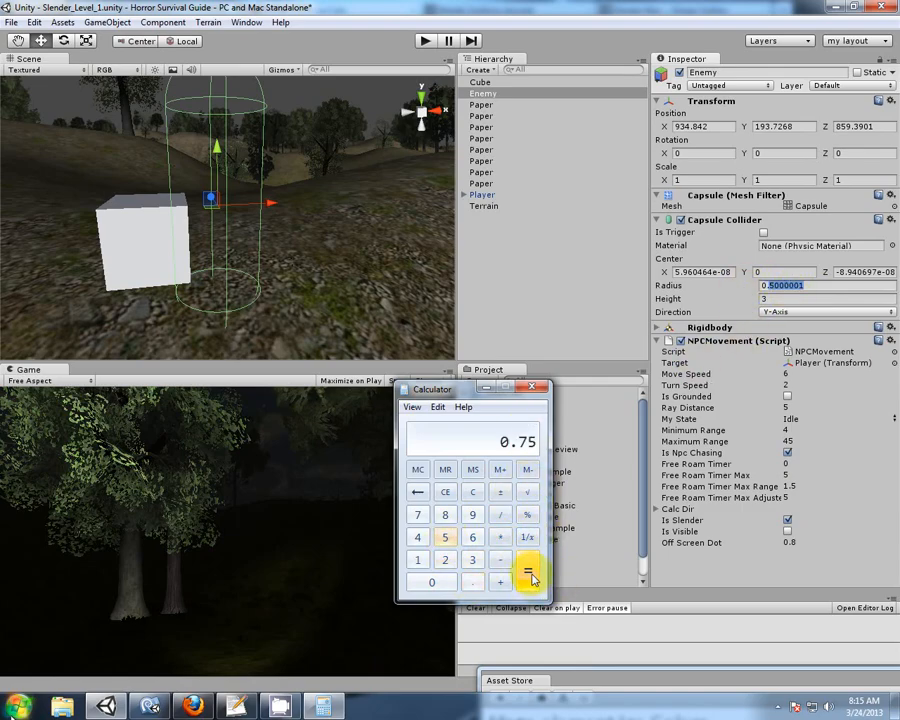
left_click(531, 387)
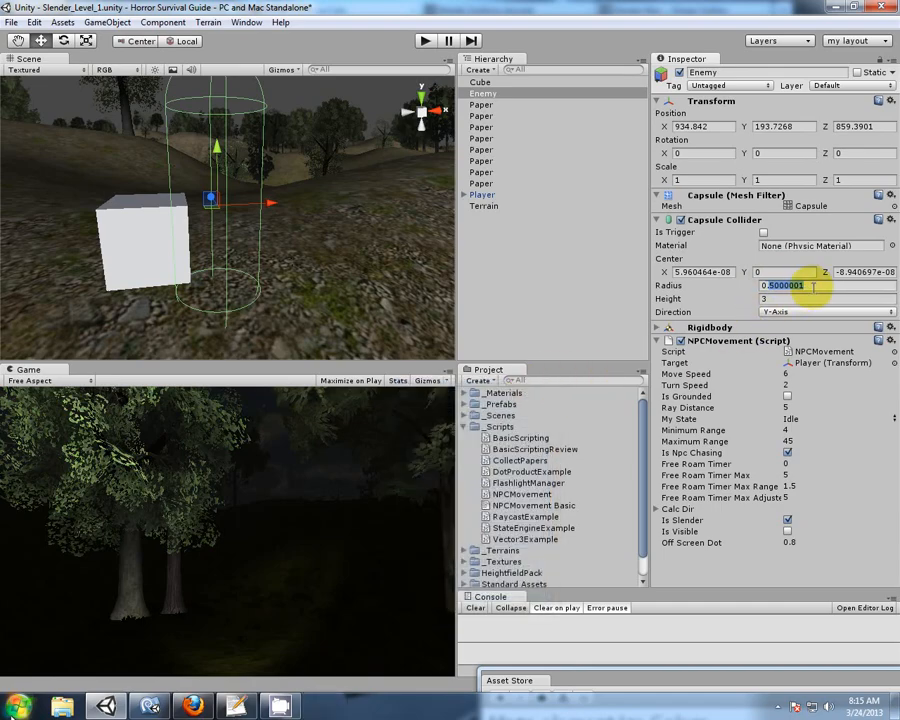
- Set the Enemy's Capsule Collider radius to 0.75 and raise the Enemy to about Y 194.27 so it clears the ground
left_click_drag(813, 286, 777, 290)
type("75")
right_click_drag(344, 222, 240, 241)
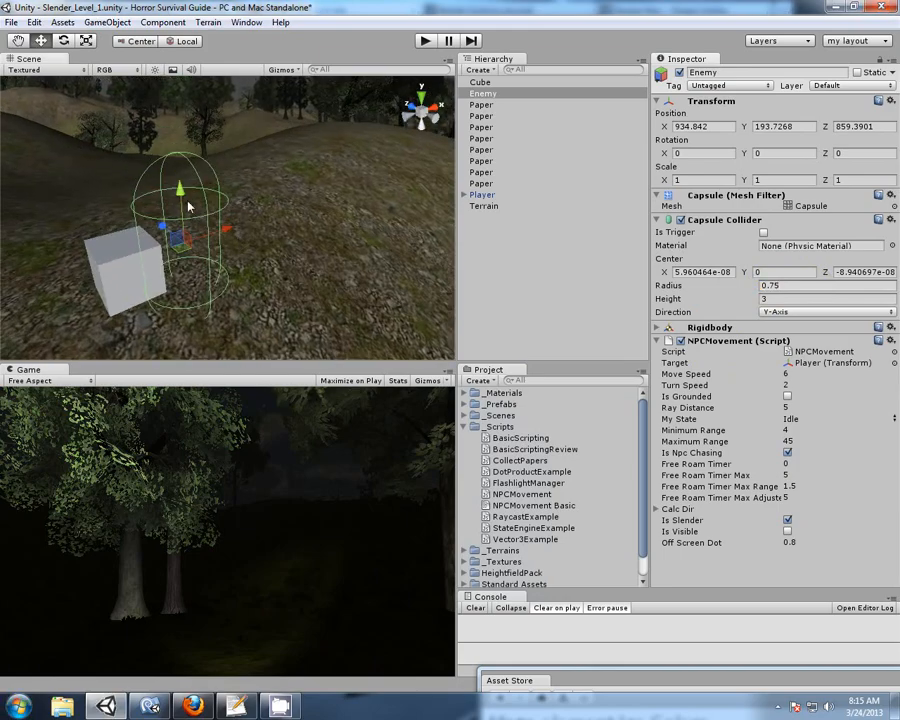
left_click_drag(180, 193, 180, 168)
right_click_drag(333, 300, 321, 251)
scroll(321, 251, "up", 2)
- Delete the reference cube from the scene and reselect the Enemy
left_click(512, 181)
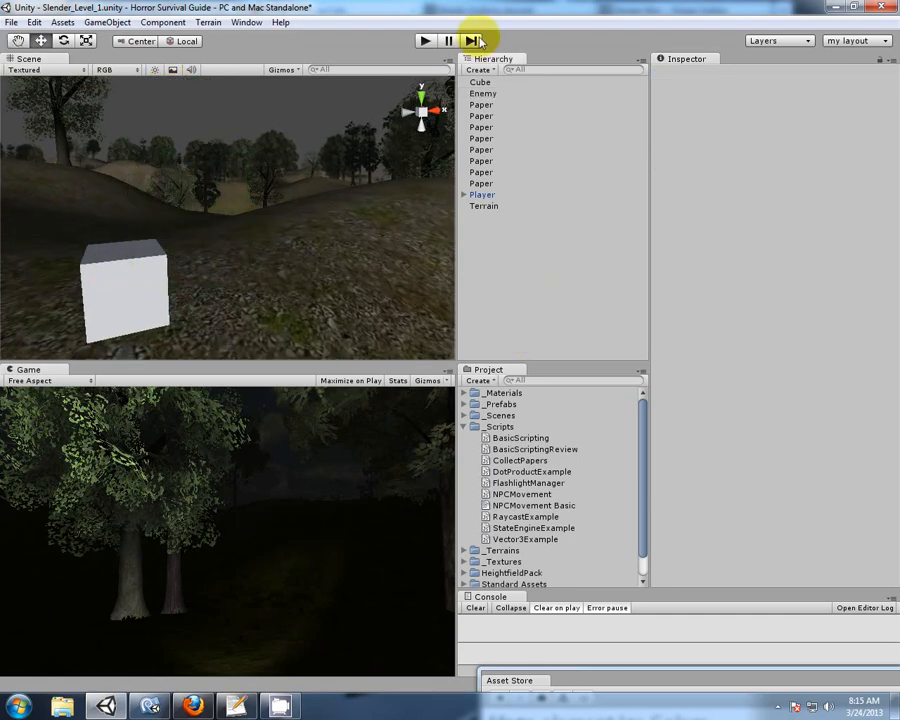
left_click(480, 82)
key("Delete")
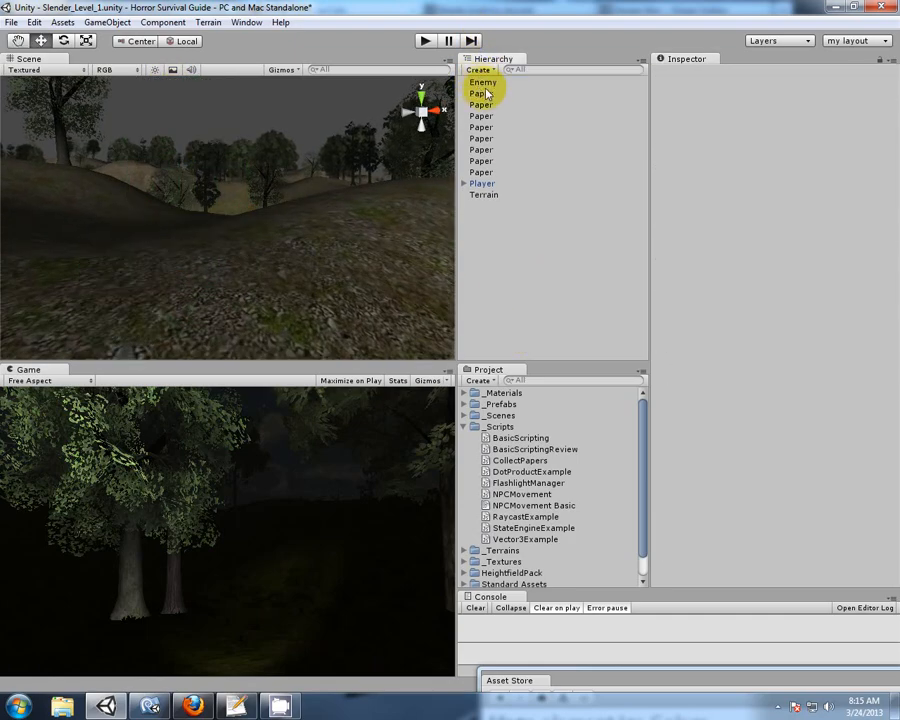
left_click(482, 82)
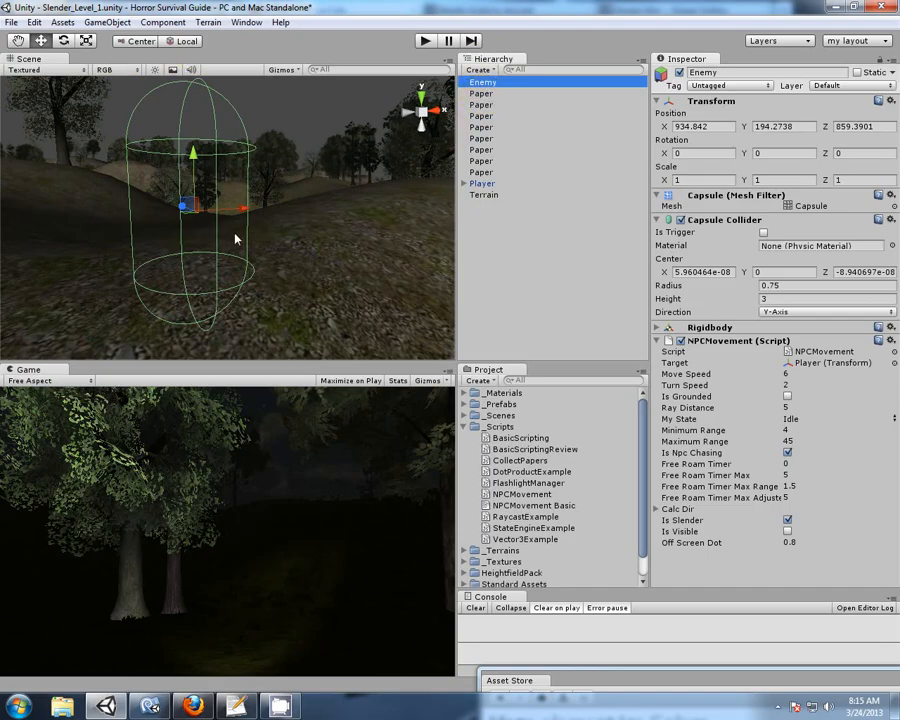
- Bring up the Asset Store page for Maze element Ice Golem and import all items of the package
left_click(585, 680)
left_click_drag(526, 547, 183, 38)
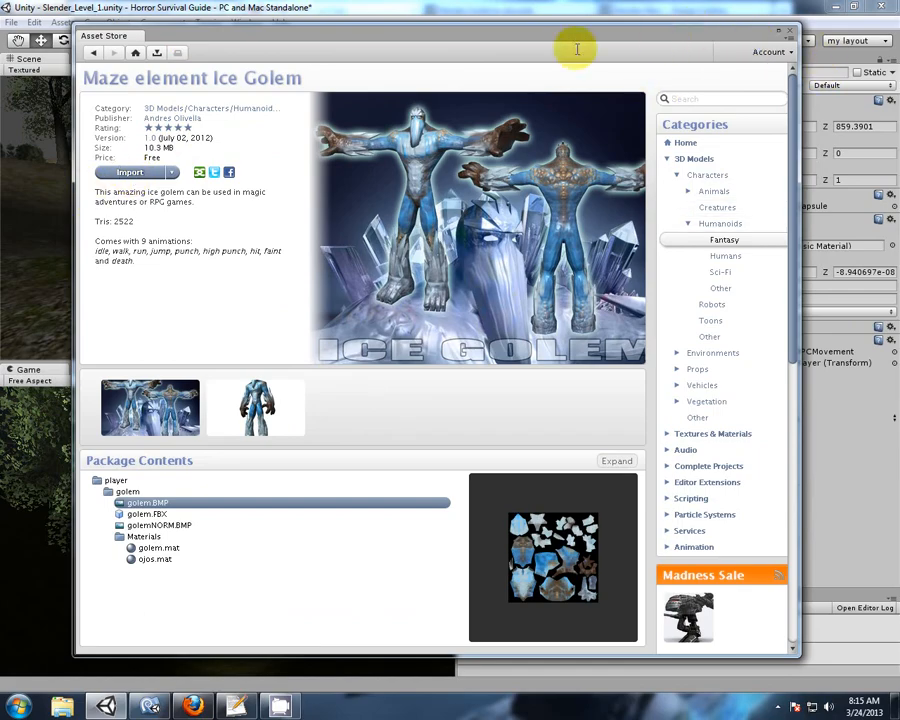
left_click(130, 174)
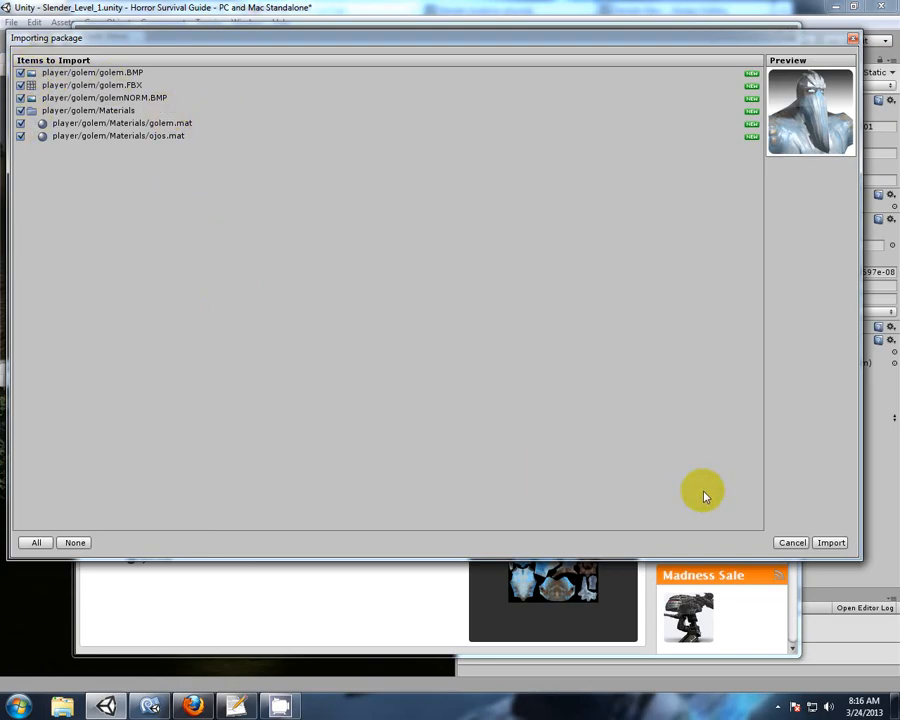
left_click(832, 544)
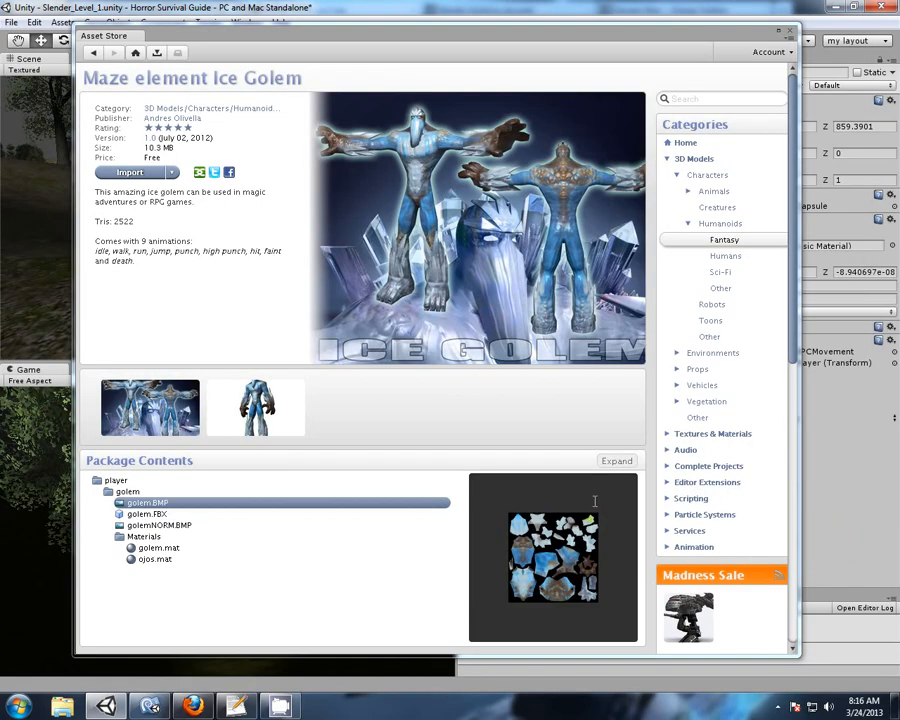
- Move the Asset Store window out of the way, collapse the _Scripts folder and expand the imported player folder
left_click(481, 415)
left_click_drag(155, 38, 315, 640)
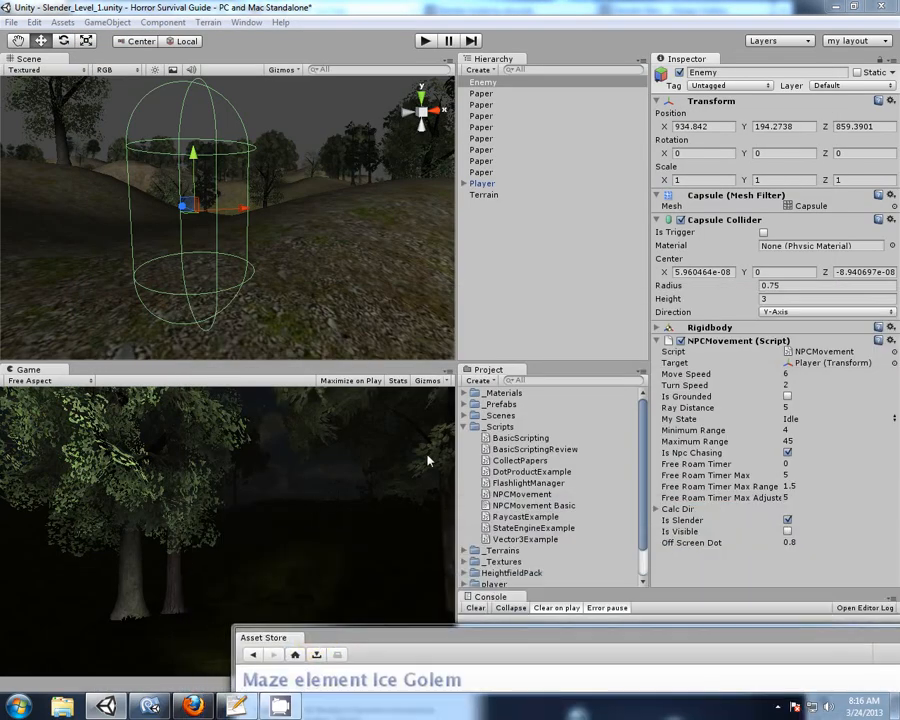
left_click(466, 427)
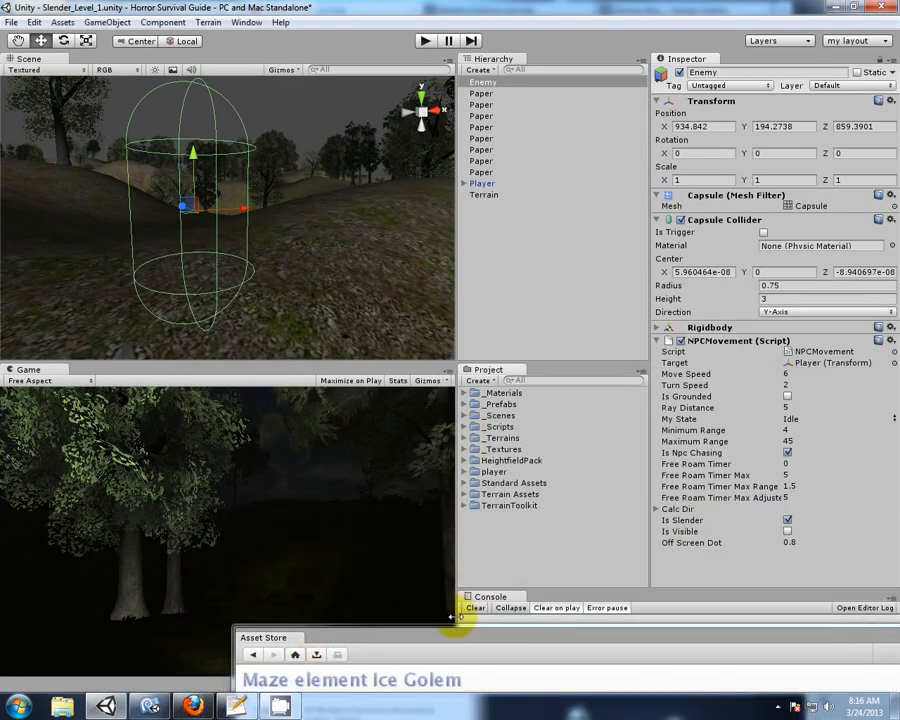
left_click_drag(458, 633, 396, 617)
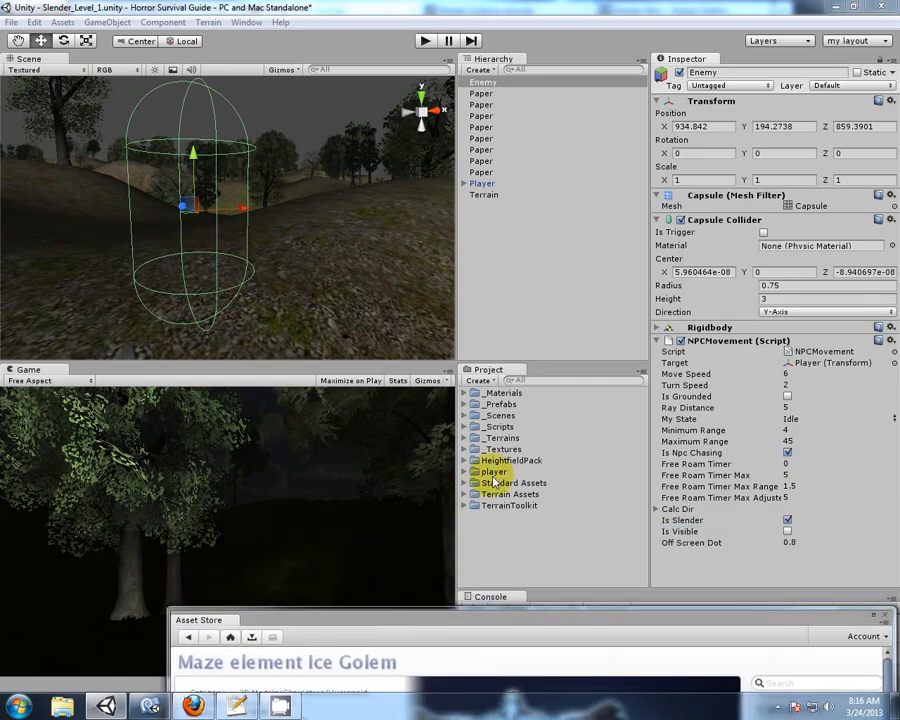
left_click(490, 472)
left_click(464, 472)
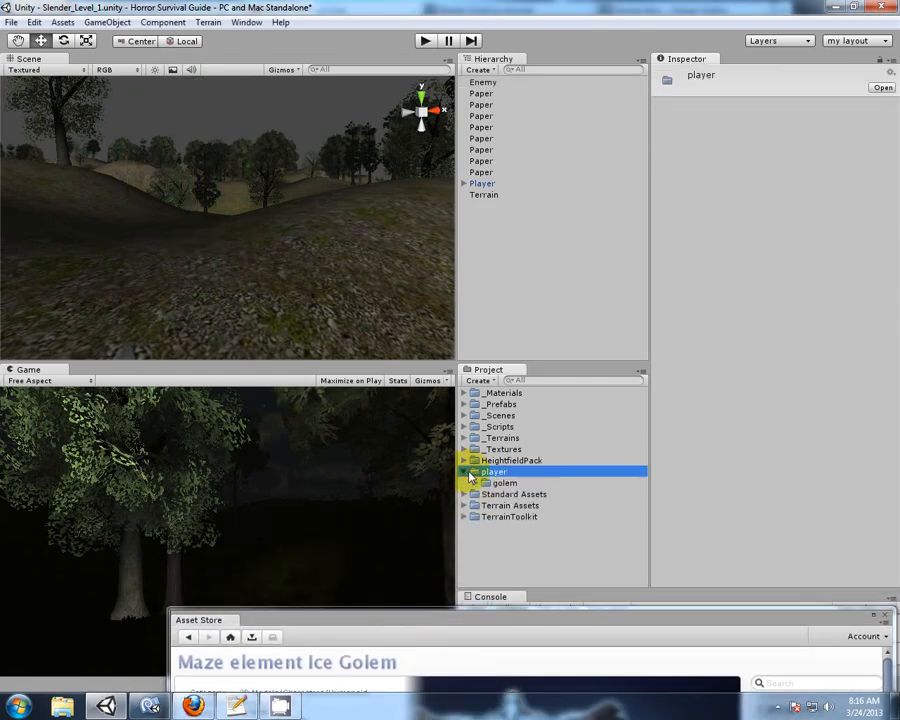
- Check the contents of the imported golem folder and rename its parent player folder to _Models
left_click(475, 484)
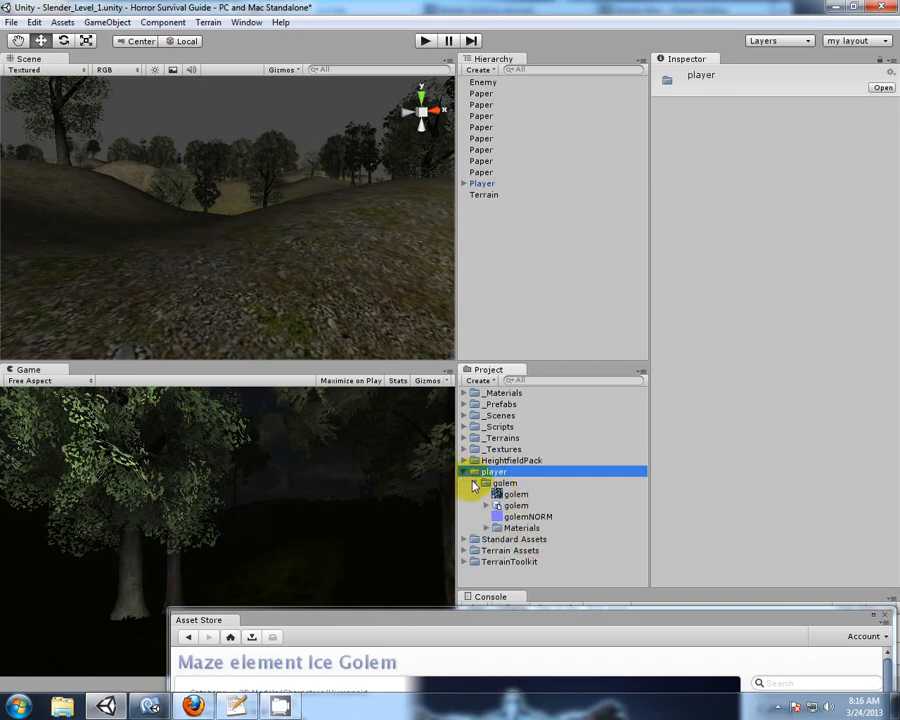
left_click(475, 484)
left_click(465, 472)
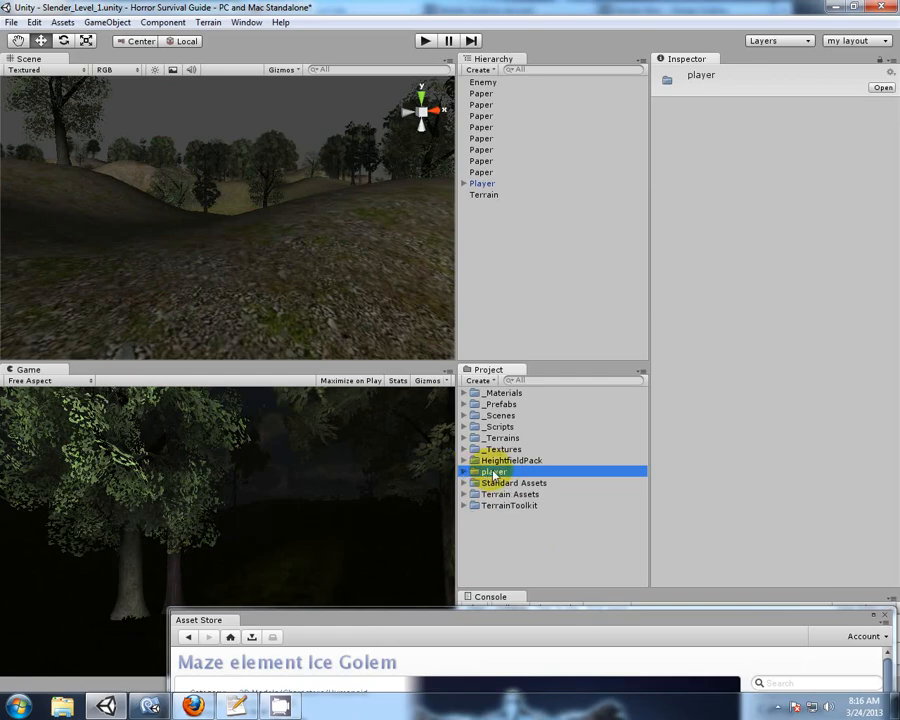
left_click(465, 472)
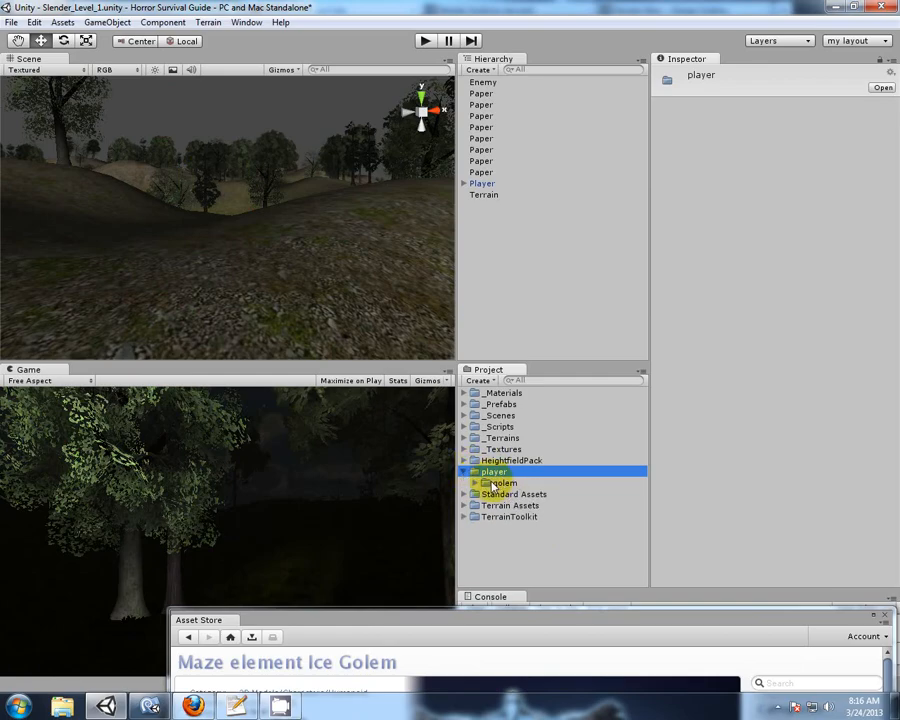
left_click(499, 476)
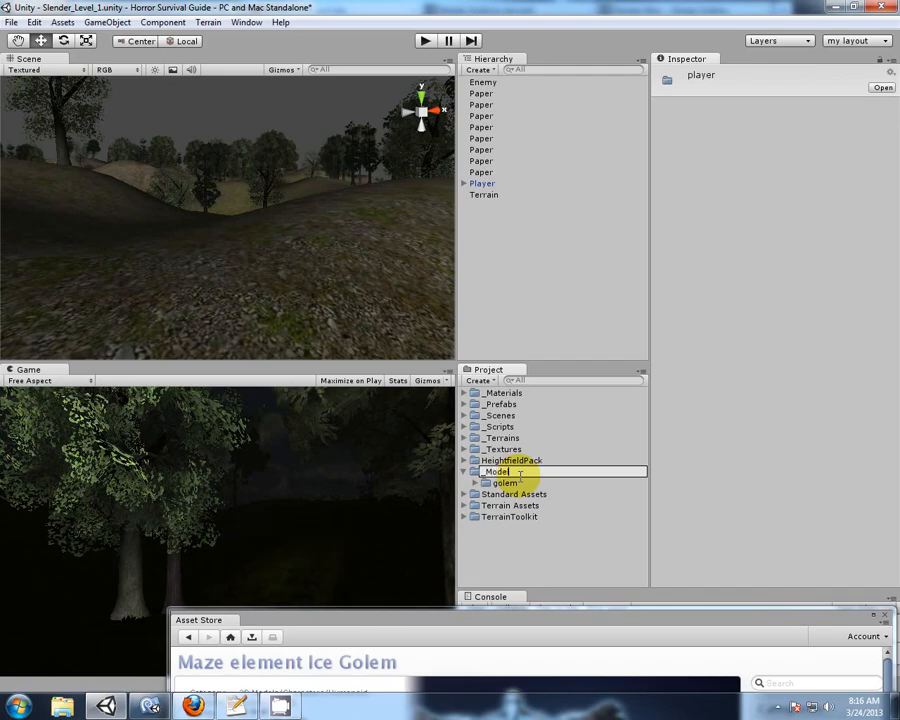
key("Return")
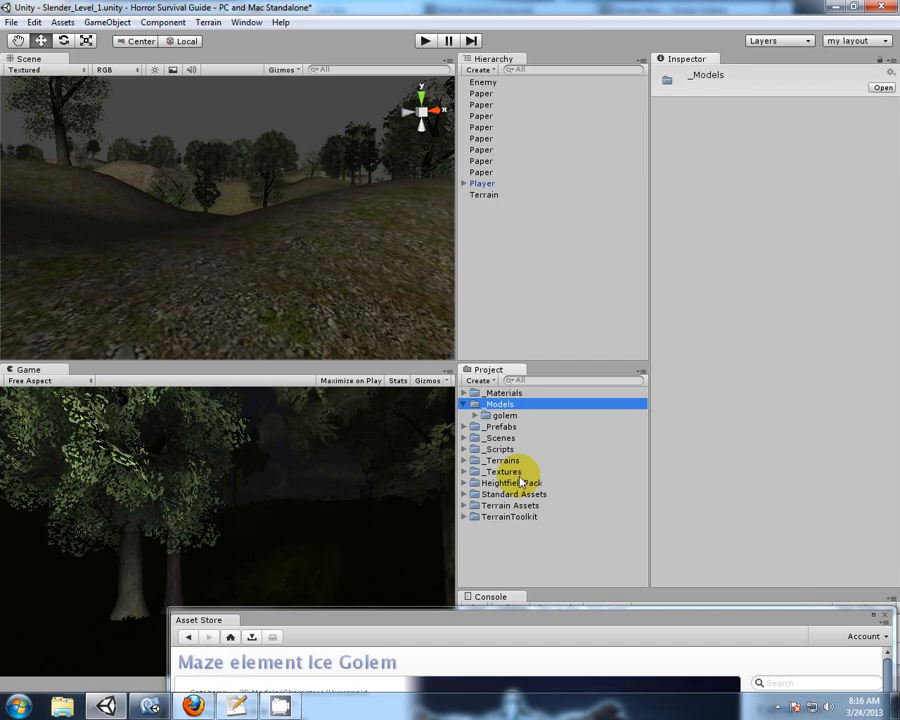
- Add the golem model from the _Models folder to the scene and make it a child of Enemy
left_click(475, 415)
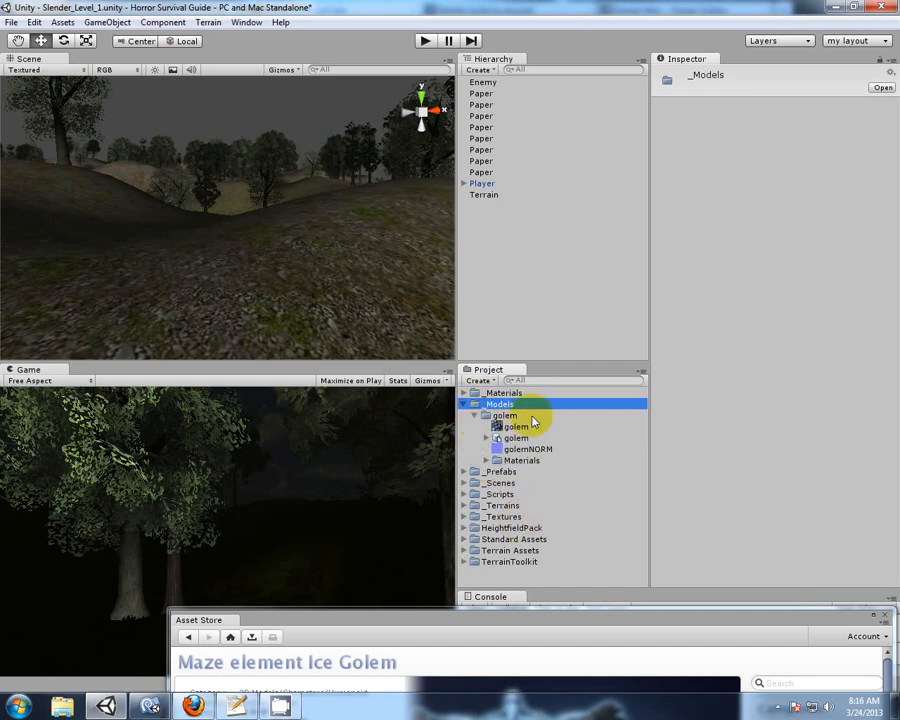
left_click(478, 82)
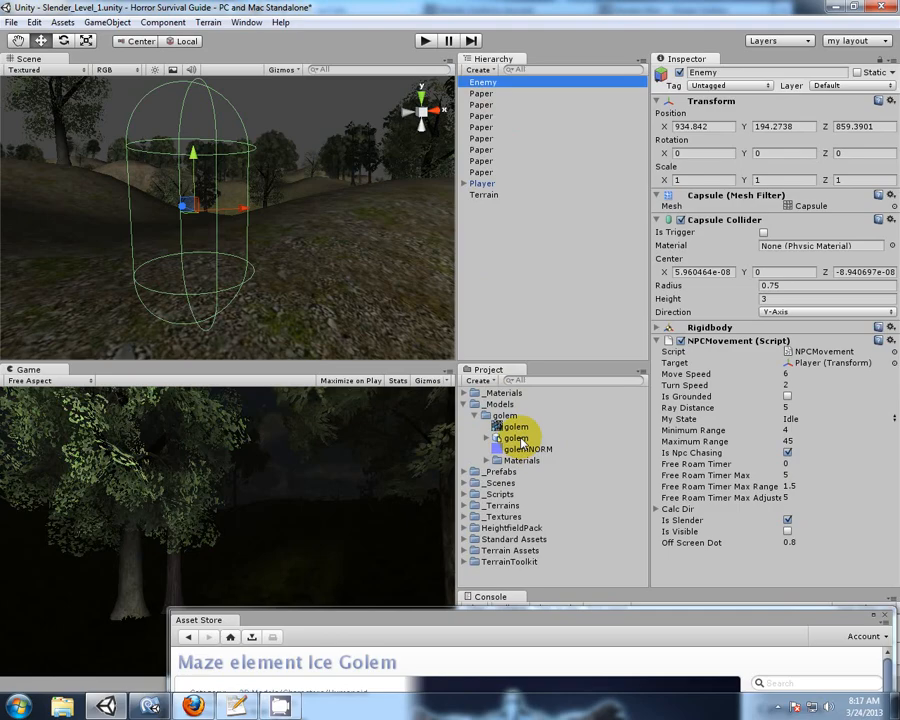
left_click_drag(517, 438, 508, 277)
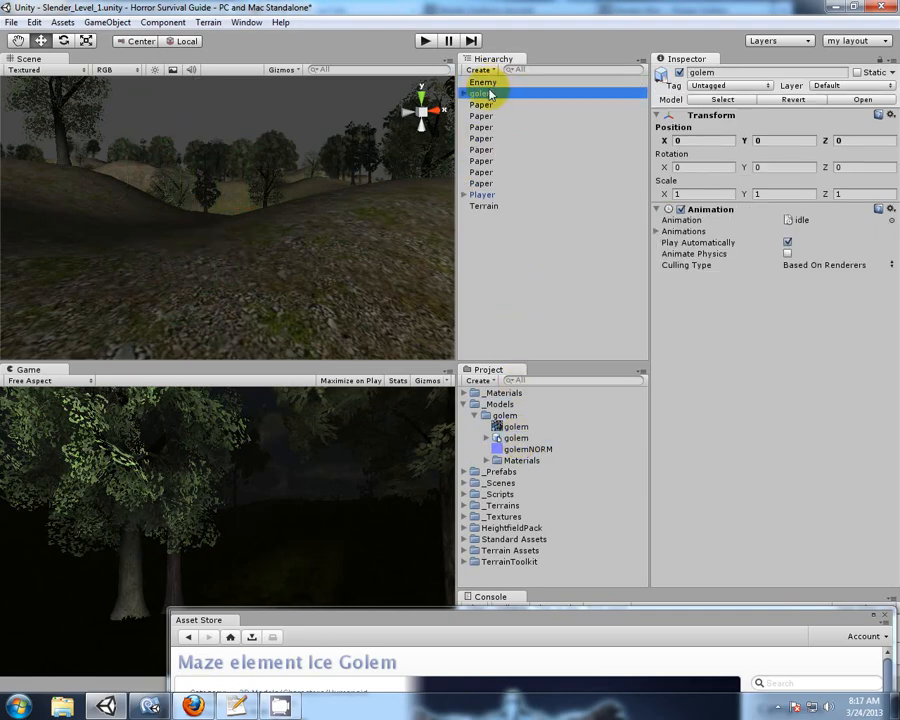
mouse_move(488, 95)
left_mouse_down()
mouse_move(500, 82)
mouse_move(494, 86)
left_mouse_up()
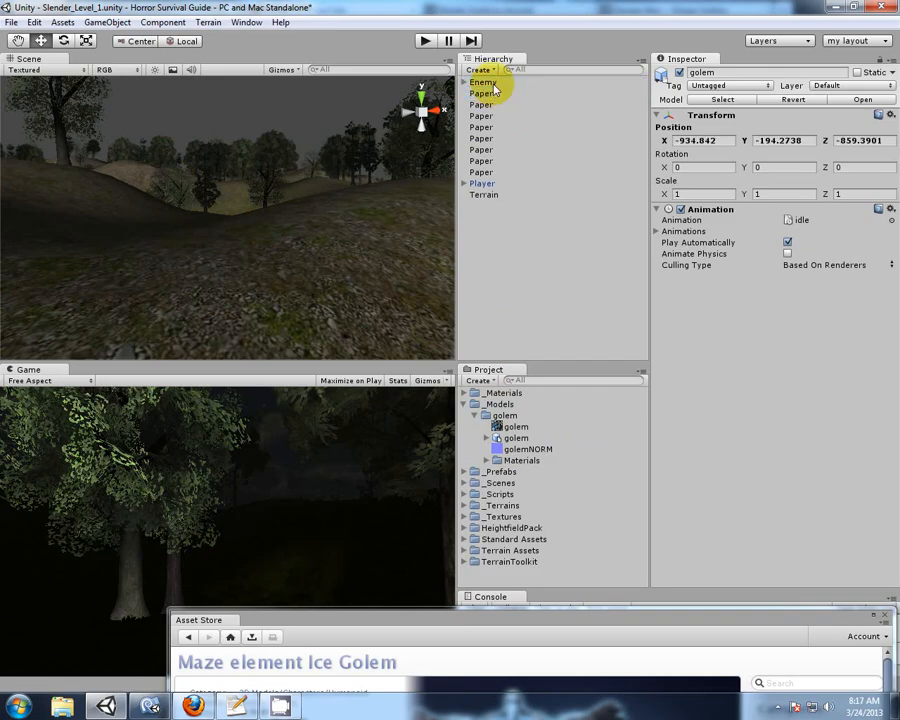
- Set the golem's local position under Enemy to X 0, Y 0, Z 0
left_click(464, 83)
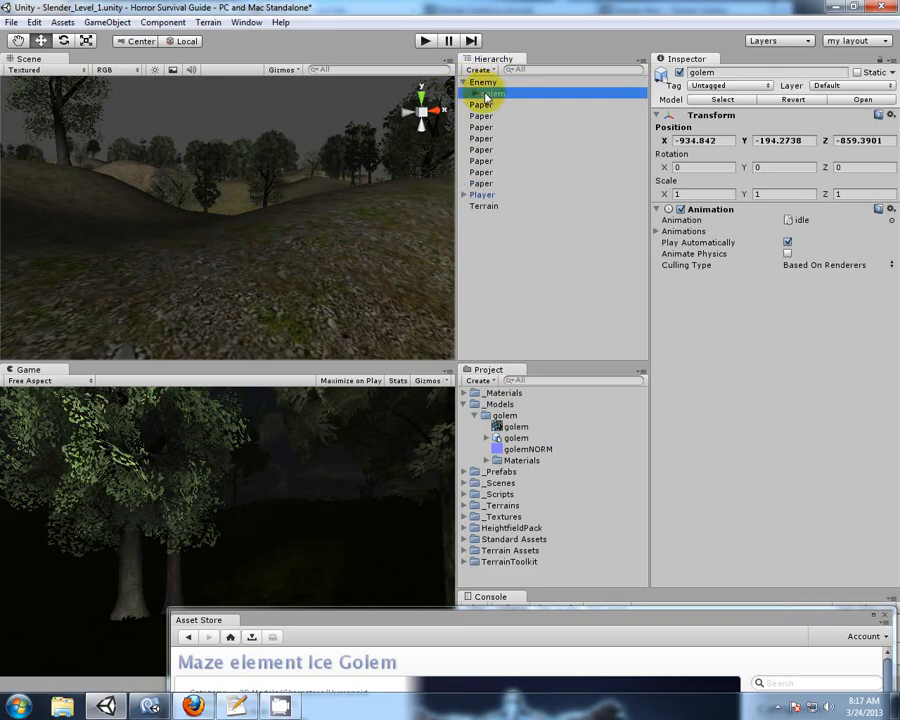
left_click(474, 94)
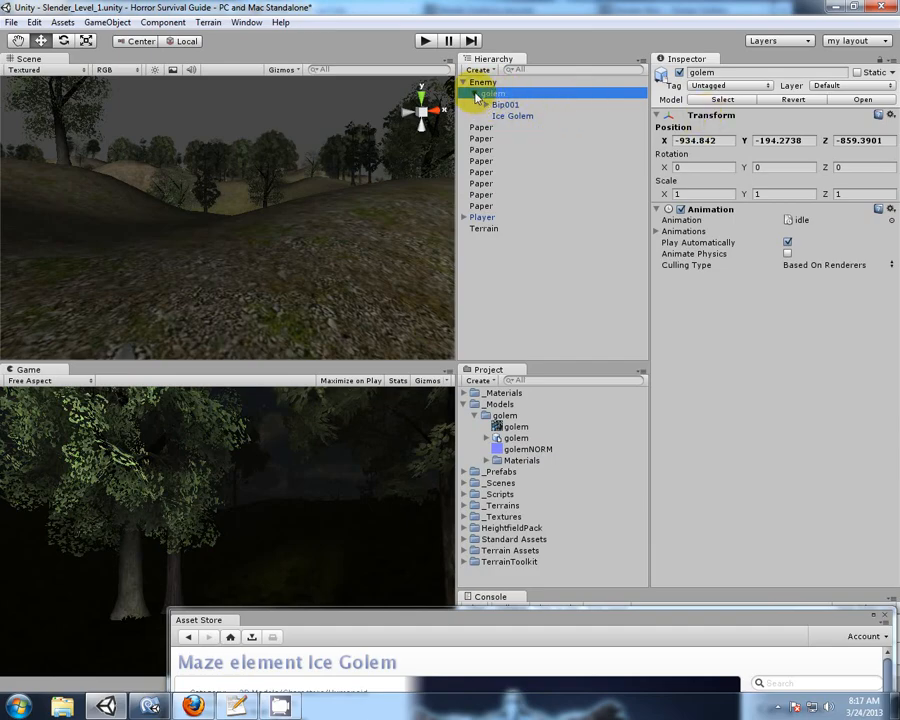
left_click(475, 93)
left_click(722, 140)
type("0")
left_click(775, 140)
type("0")
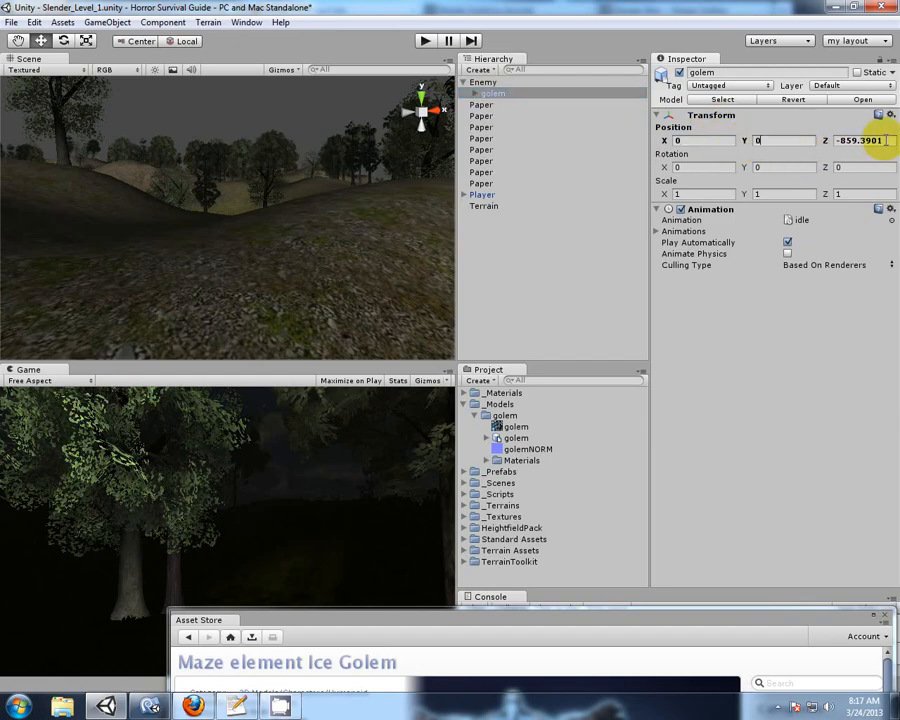
left_click(826, 140)
type("0")
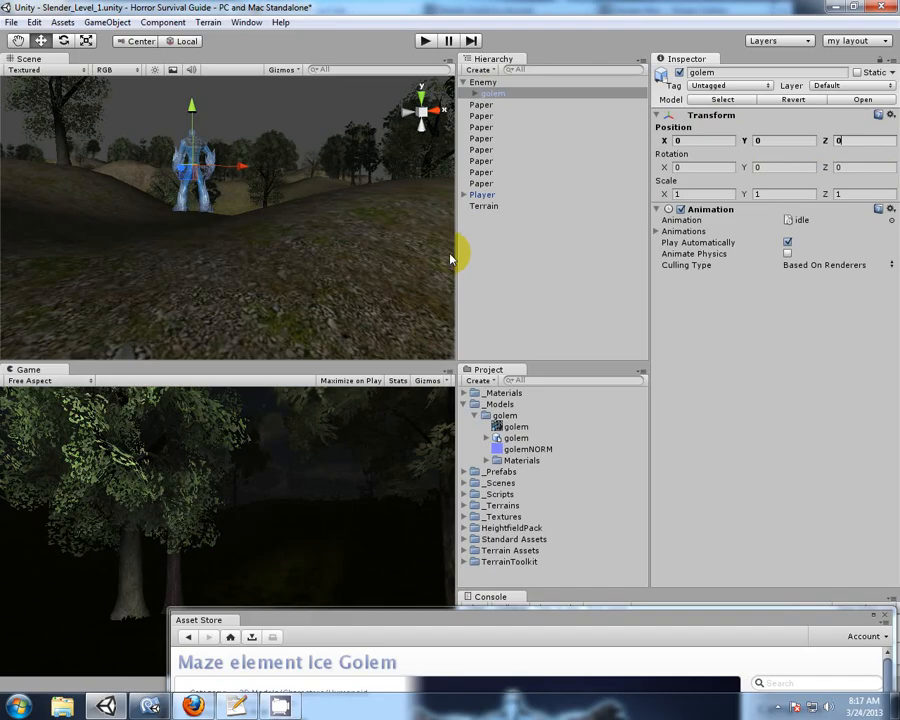
- Compare the golem's size with the Enemy's capsule collider and review the golem model's scale factor and animation import settings
left_click(488, 82)
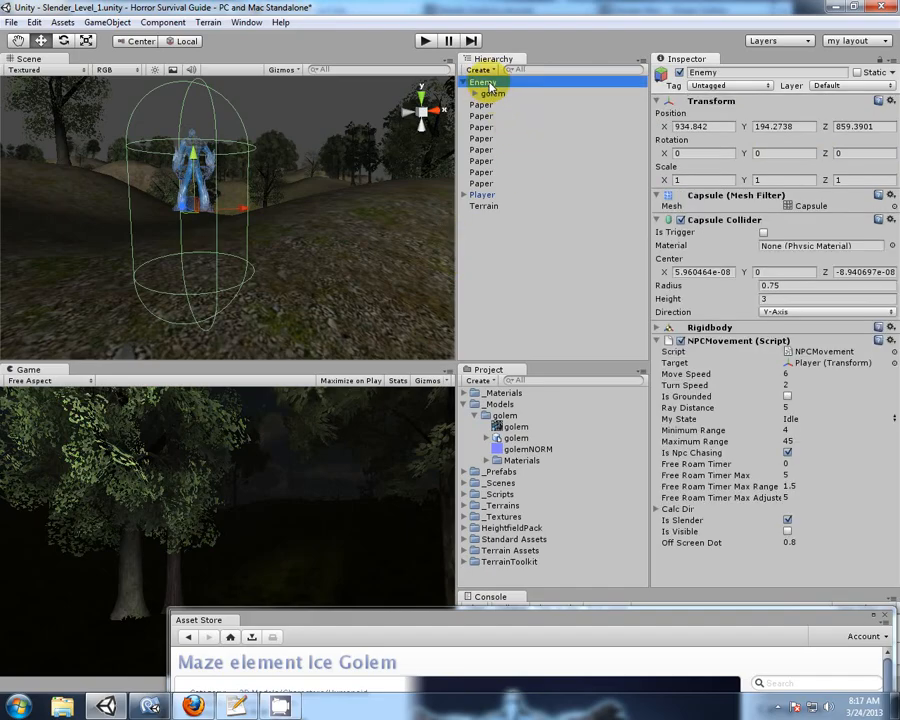
left_click_drag(47, 160, 352, 273, "alt")
left_click_drag(66, 233, 366, 244, "alt")
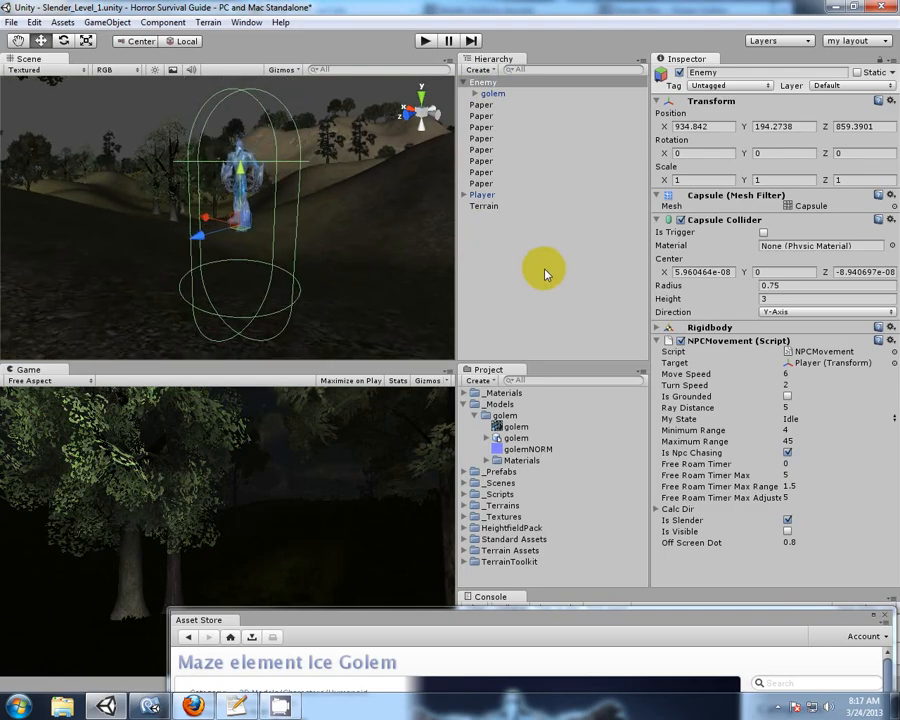
left_click(516, 438)
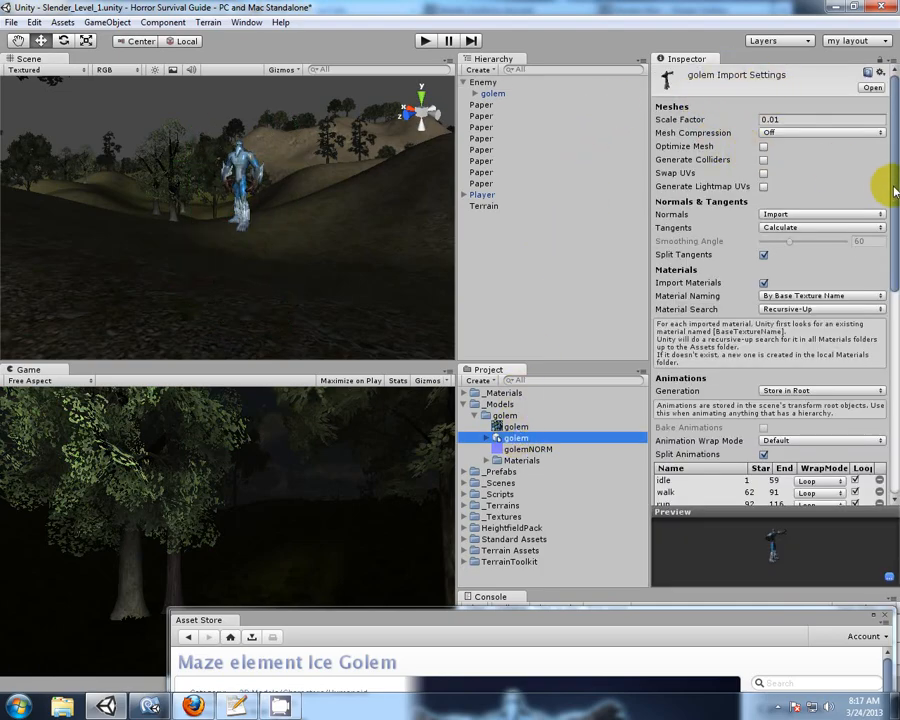
left_click_drag(895, 190, 897, 268)
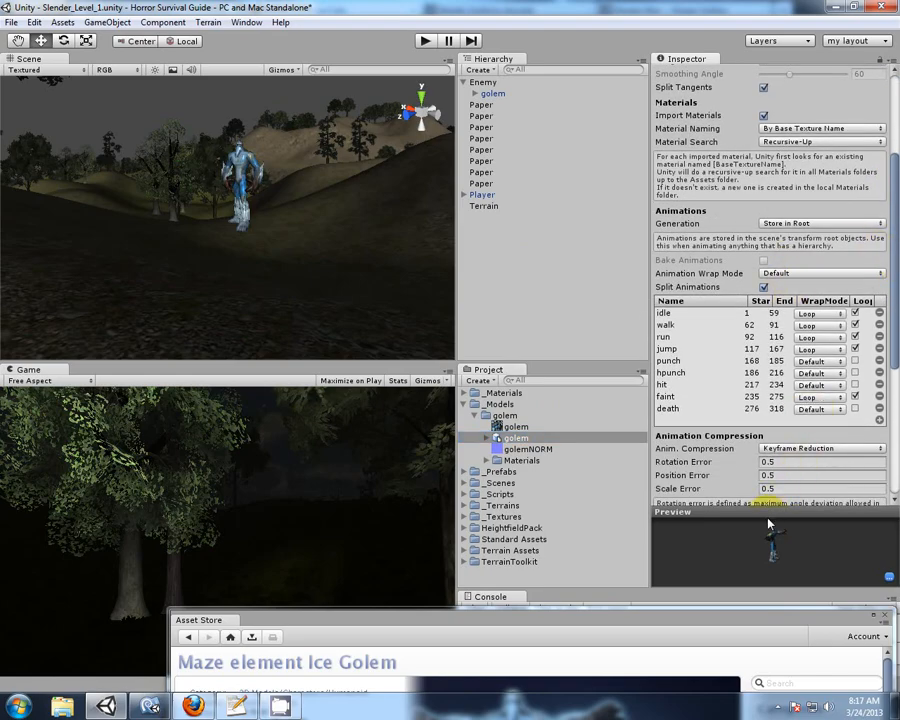
left_click_drag(897, 348, 886, 232)
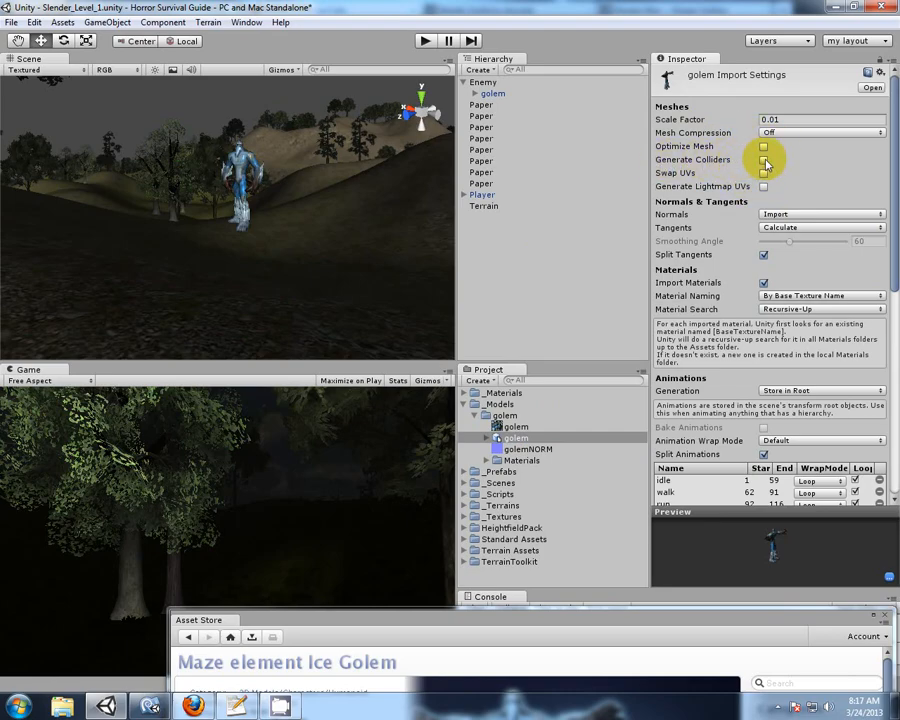
left_click(482, 82)
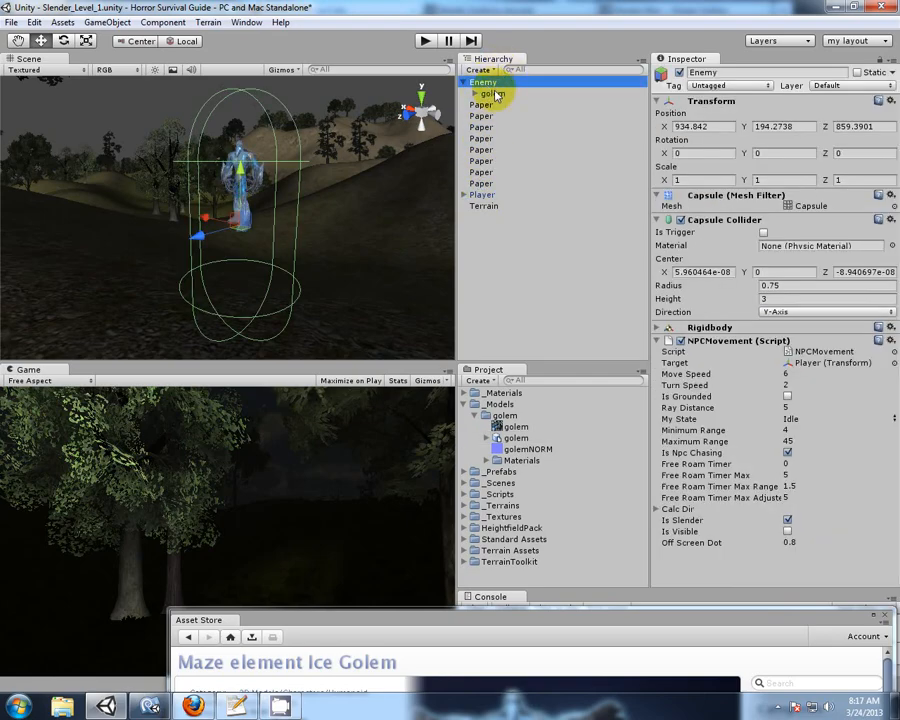
left_click(493, 93)
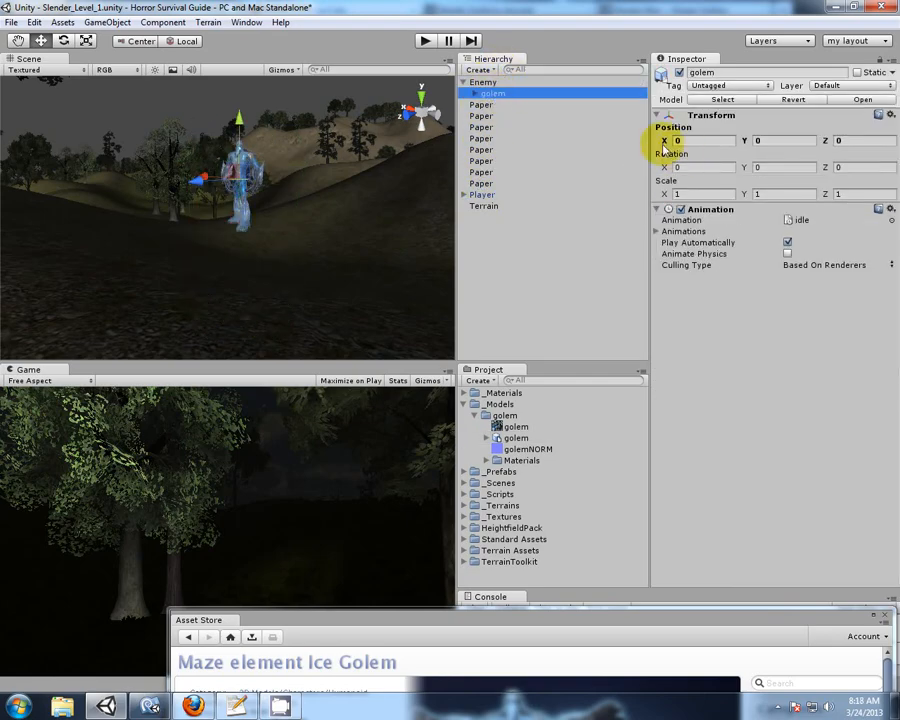
left_click(483, 82)
left_click(516, 438)
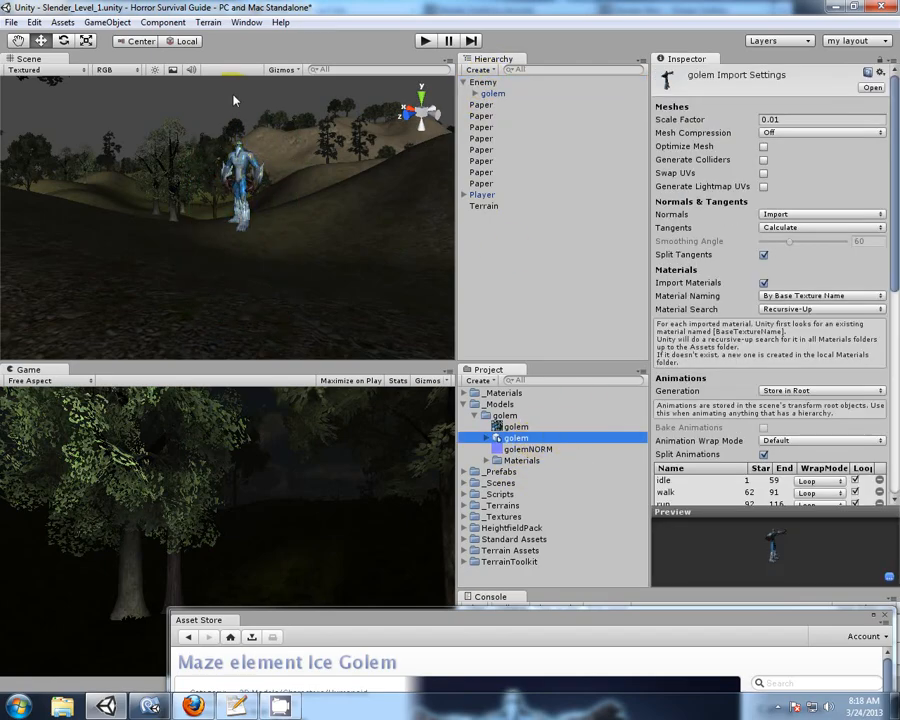
left_click(483, 82)
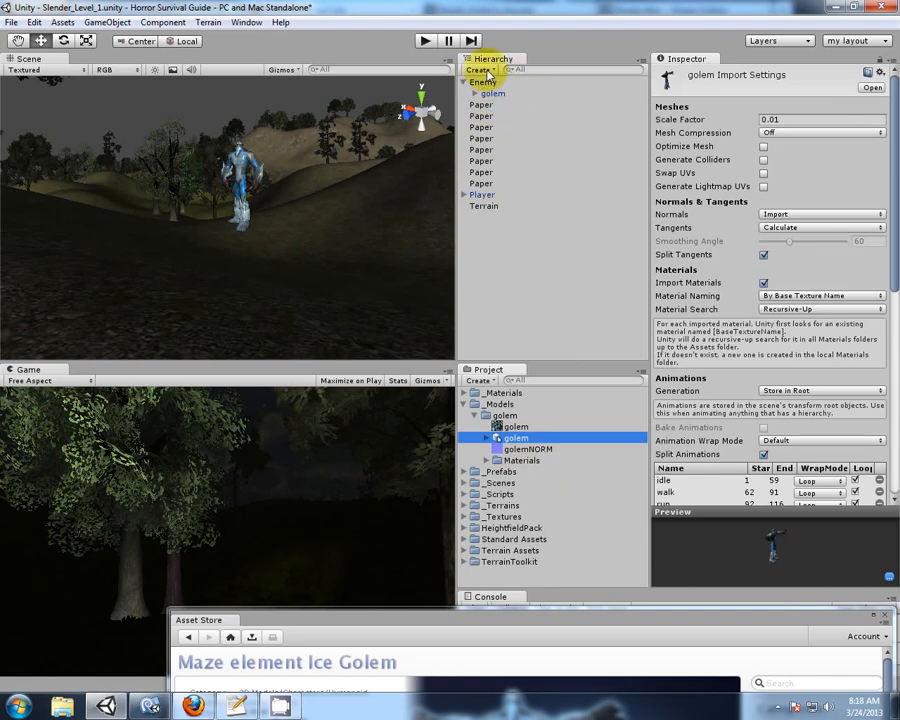
- Create a reference cube in the scene and set its Y scale to 3
left_click(480, 72)
left_click(516, 234)
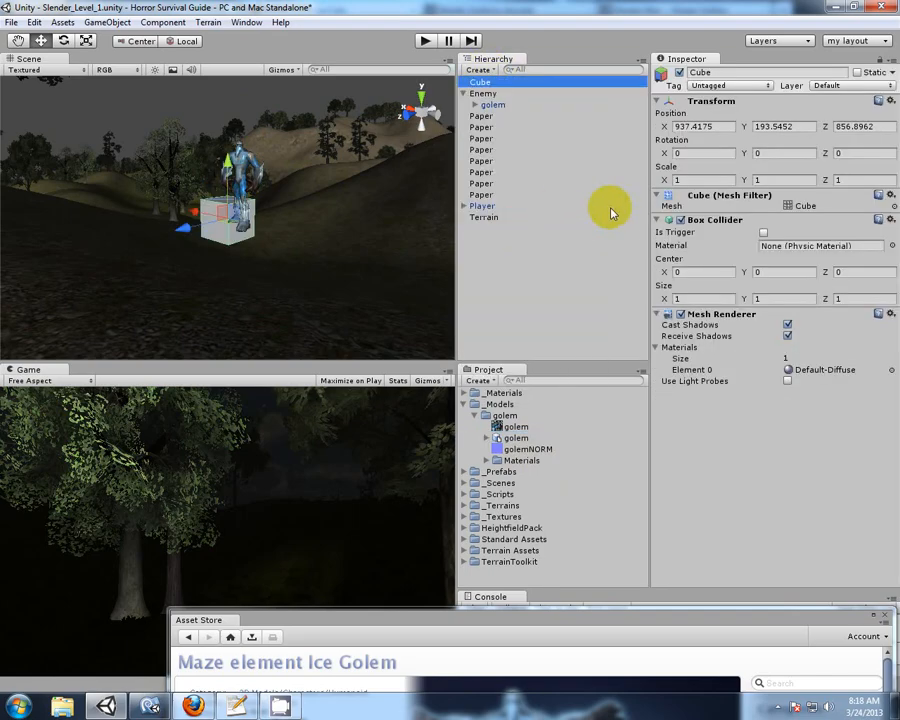
left_click(767, 179)
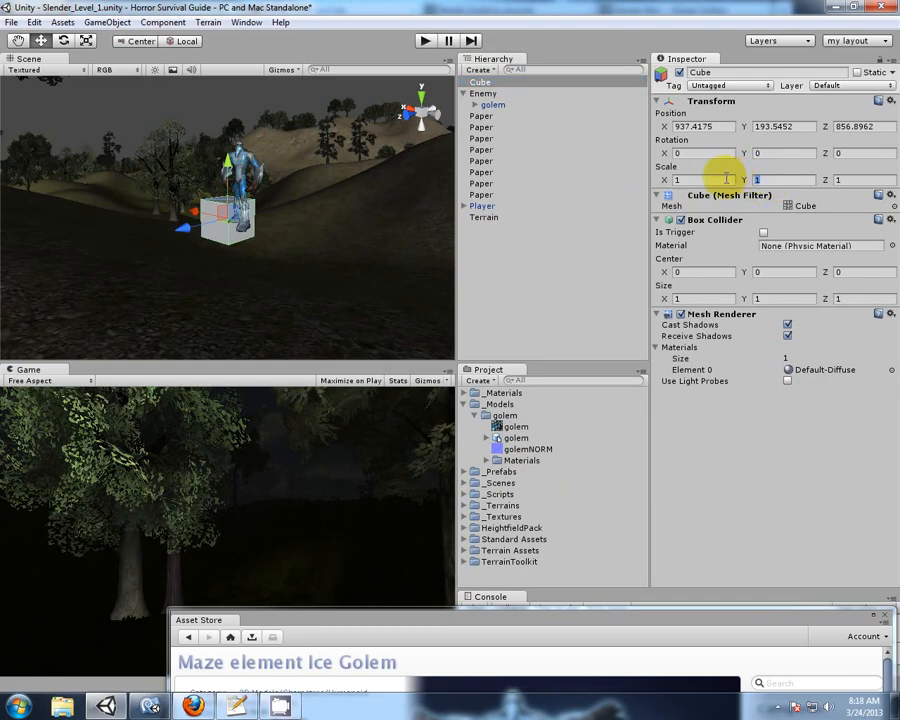
type("3")
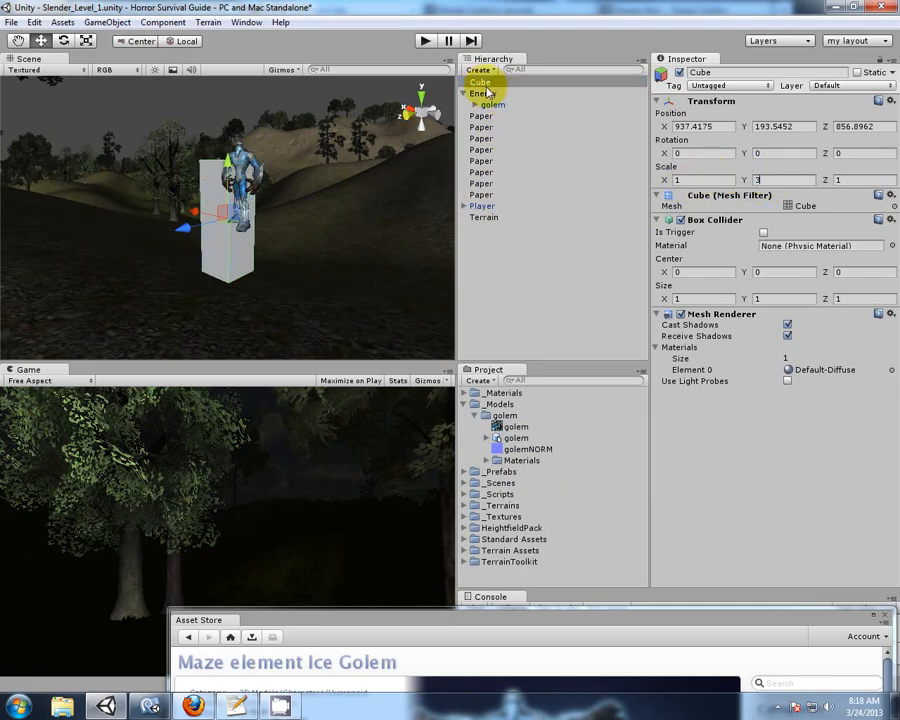
- Make the cube a child of Enemy and set its local position to X 0, Y 0, Z 0
mouse_move(484, 86)
left_mouse_down()
mouse_move(491, 97)
mouse_move(496, 90)
left_mouse_up()
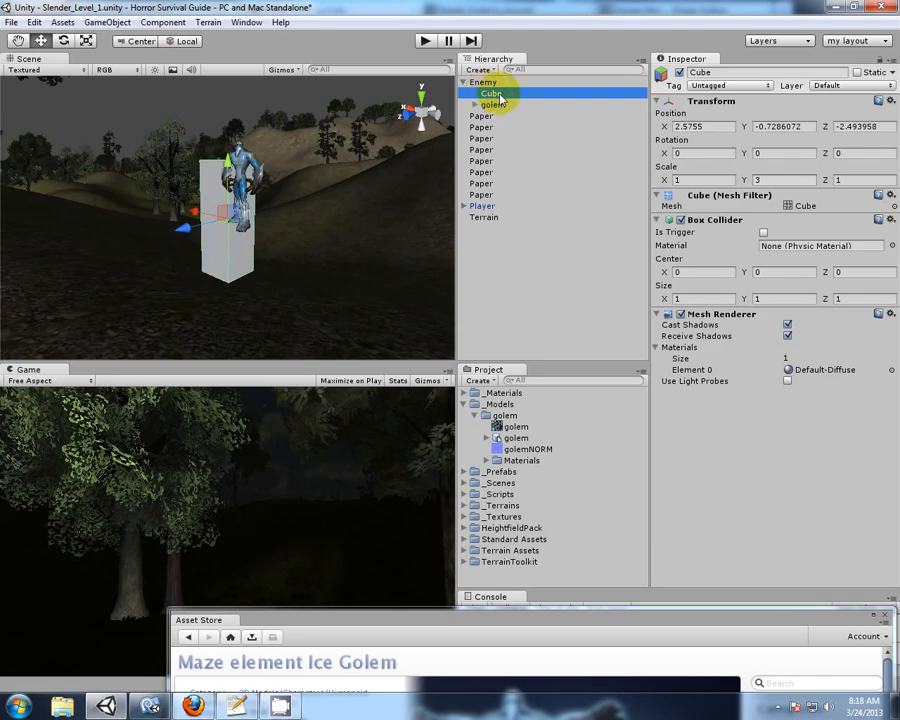
left_click(712, 126)
type("0")
left_click(782, 126)
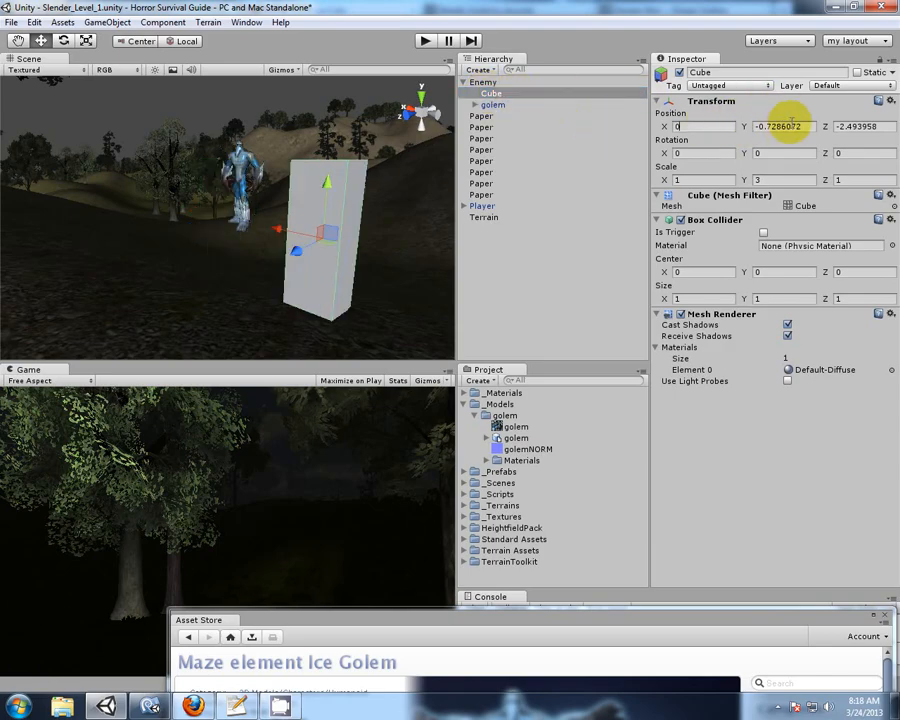
type("0")
left_click(848, 126)
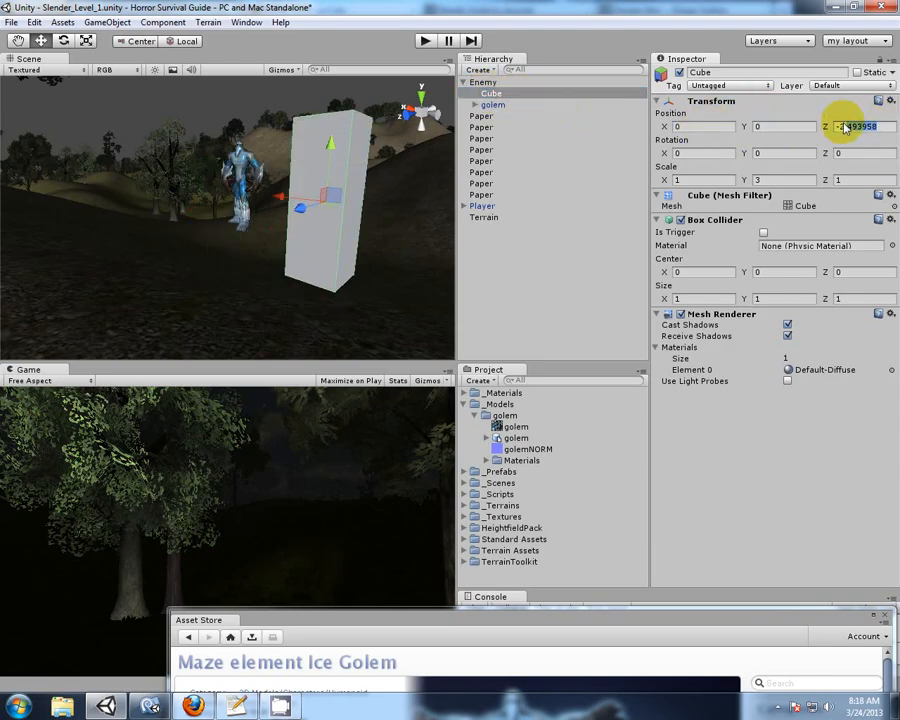
type("0")
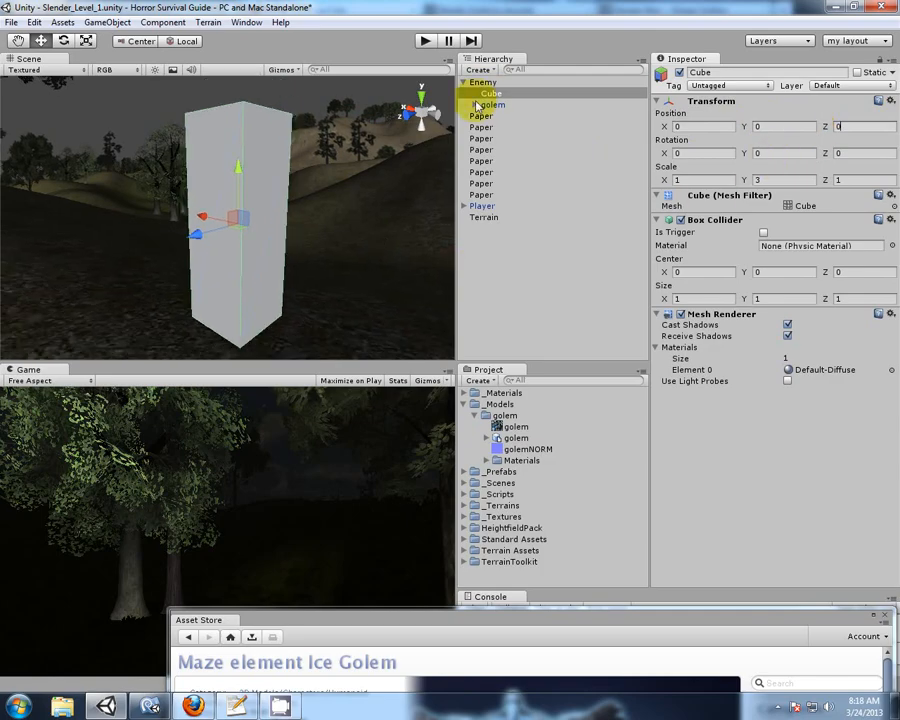
- Compare the cube with the Enemy's collider, then set the cube's X position to 1 so it stands beside the golem
left_click(483, 82)
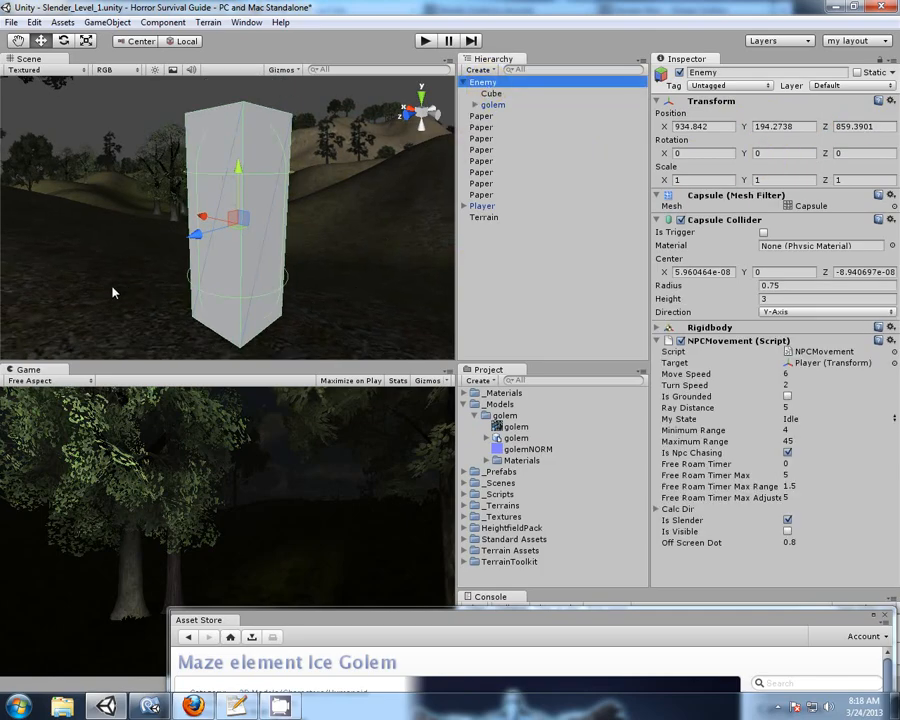
left_click_drag(115, 289, 282, 294, "alt")
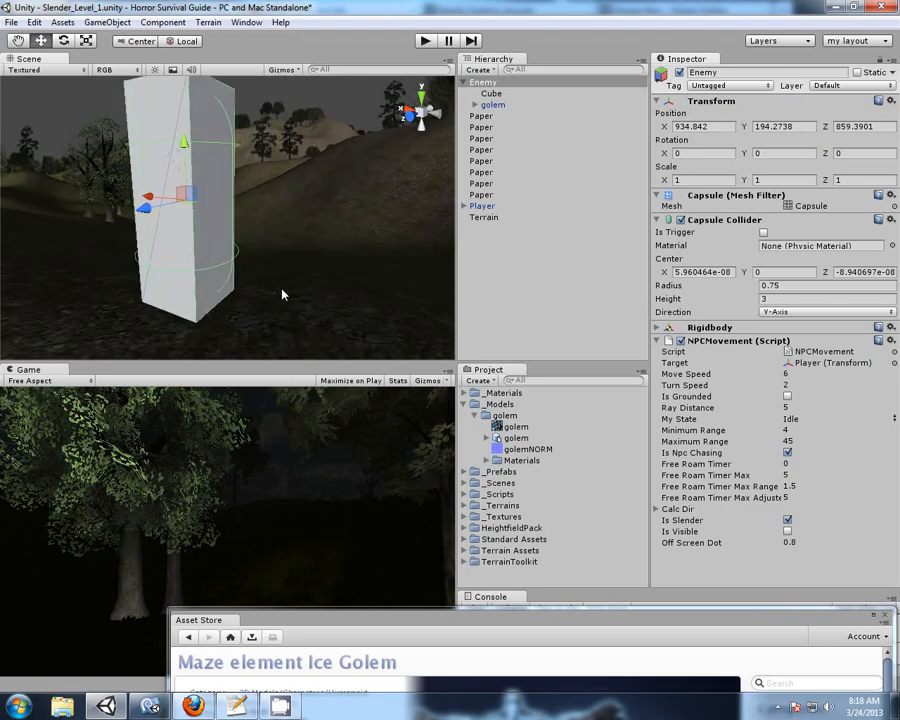
key("f")
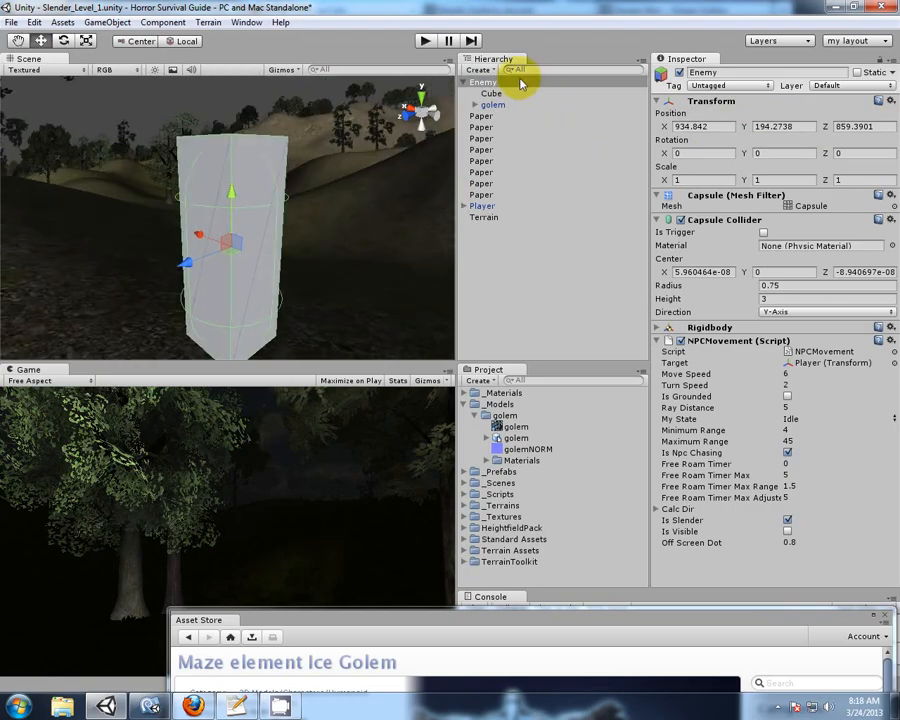
left_click(491, 94)
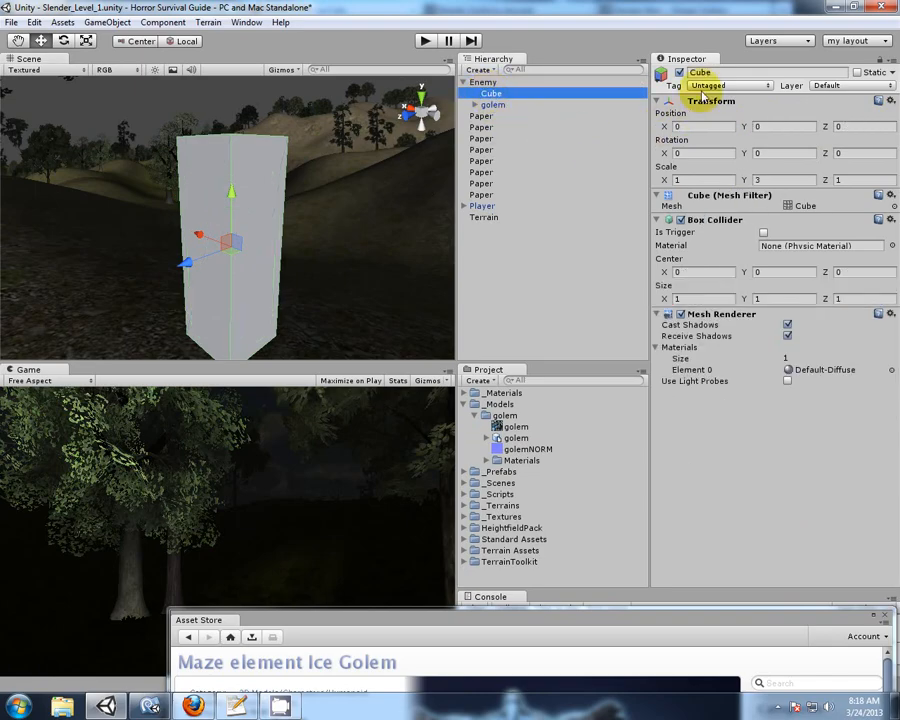
left_click(668, 129)
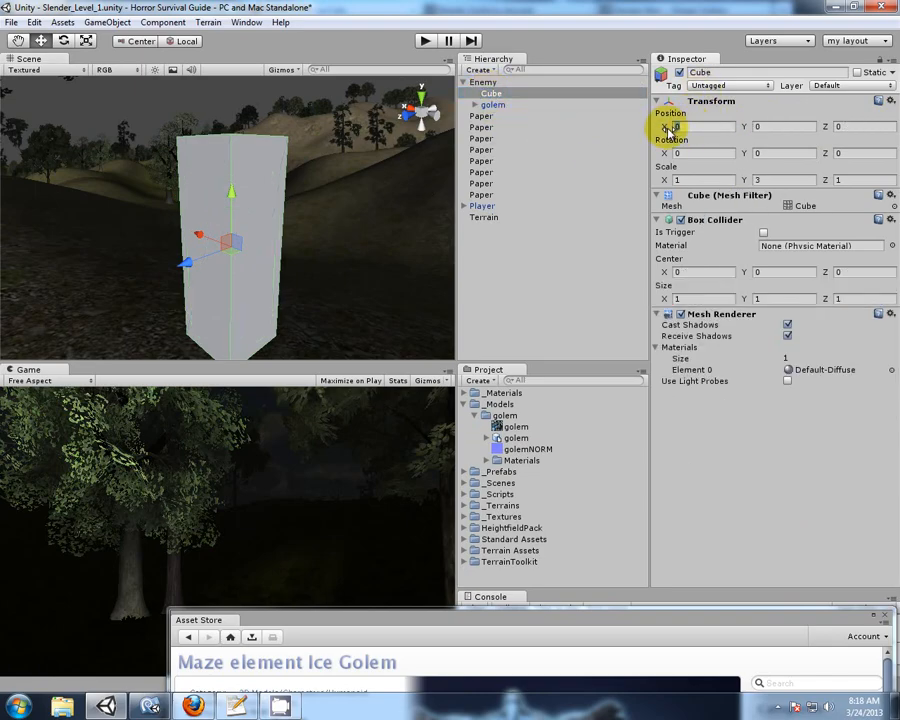
type("1")
middle_click_drag(276, 320, 327, 306)
left_click(284, 161)
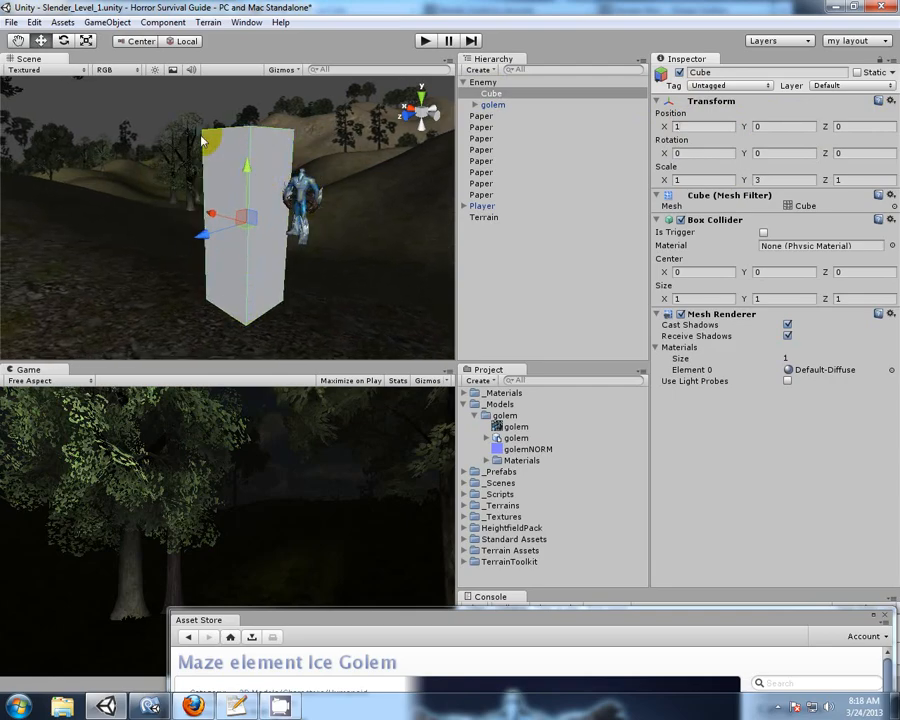
- Set the golem model's import scale factor to 0.03 and apply the import settings
left_click(236, 134)
left_click(242, 362)
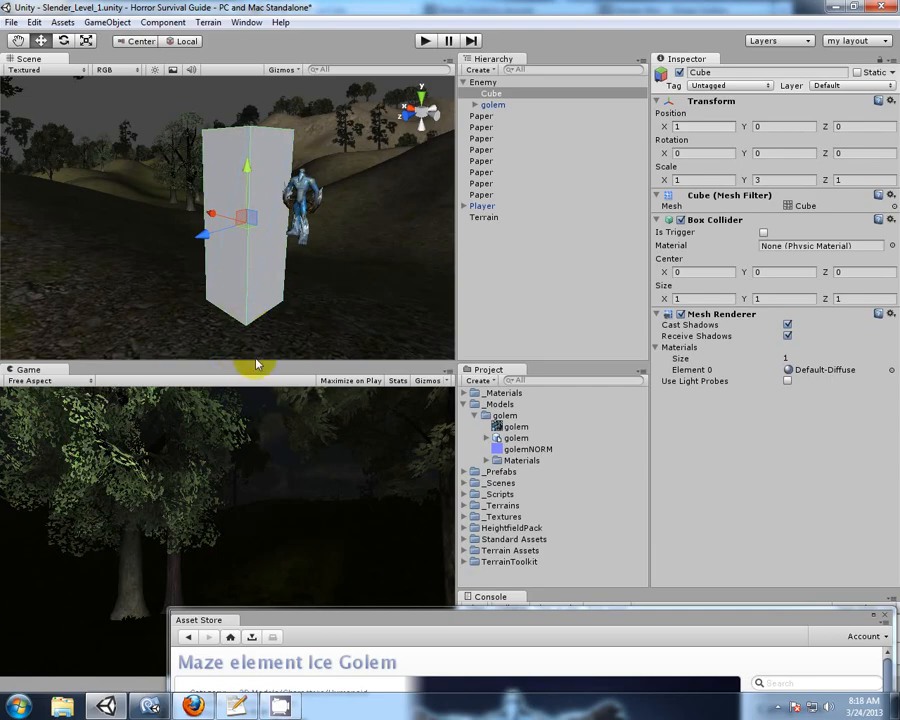
left_click(497, 104)
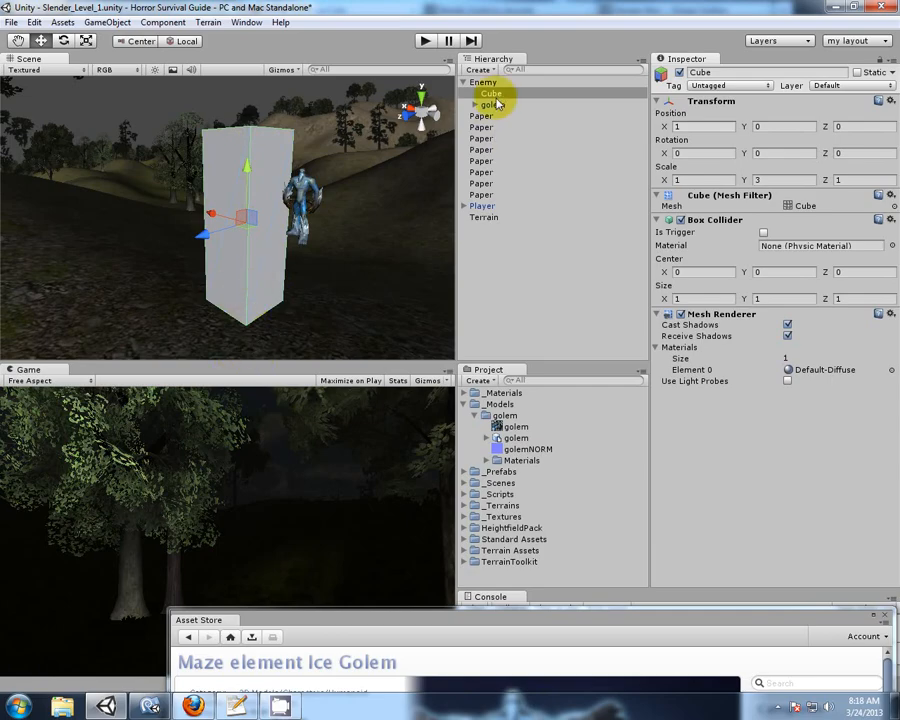
left_click(516, 439)
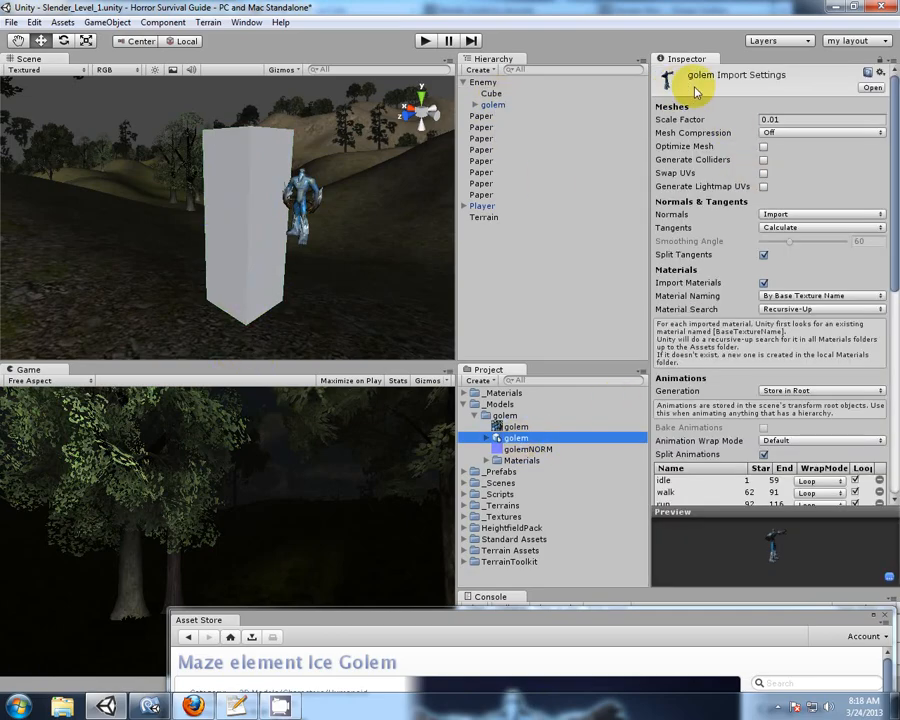
left_click(783, 120)
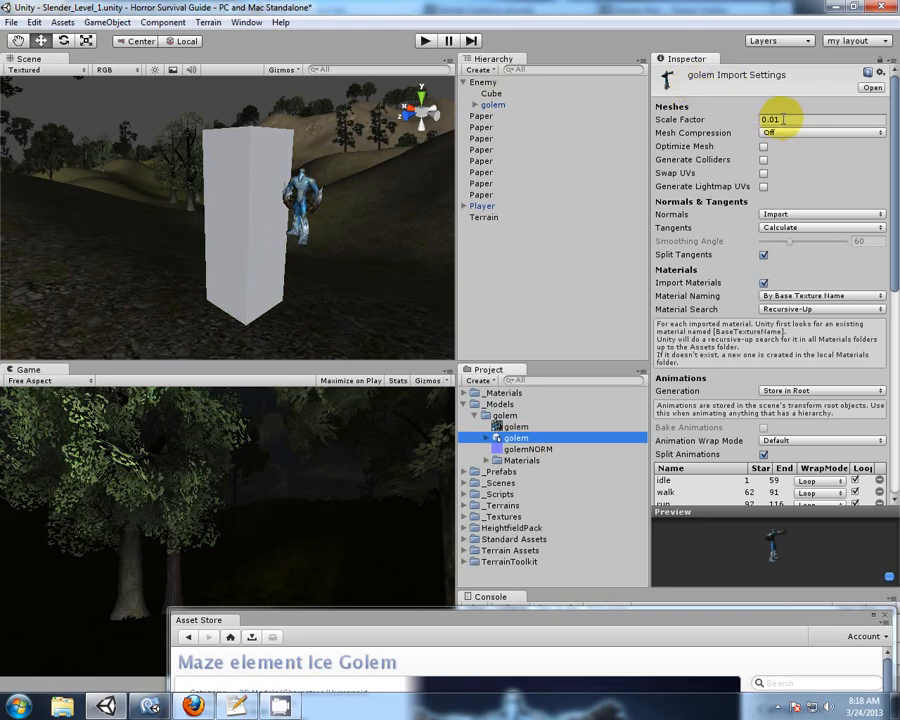
mouse_move(371, 307)
middle_mouse_down()
mouse_move(375, 282)
mouse_move(440, 292)
mouse_move(396, 290)
mouse_move(378, 308)
middle_mouse_up()
left_click(770, 120)
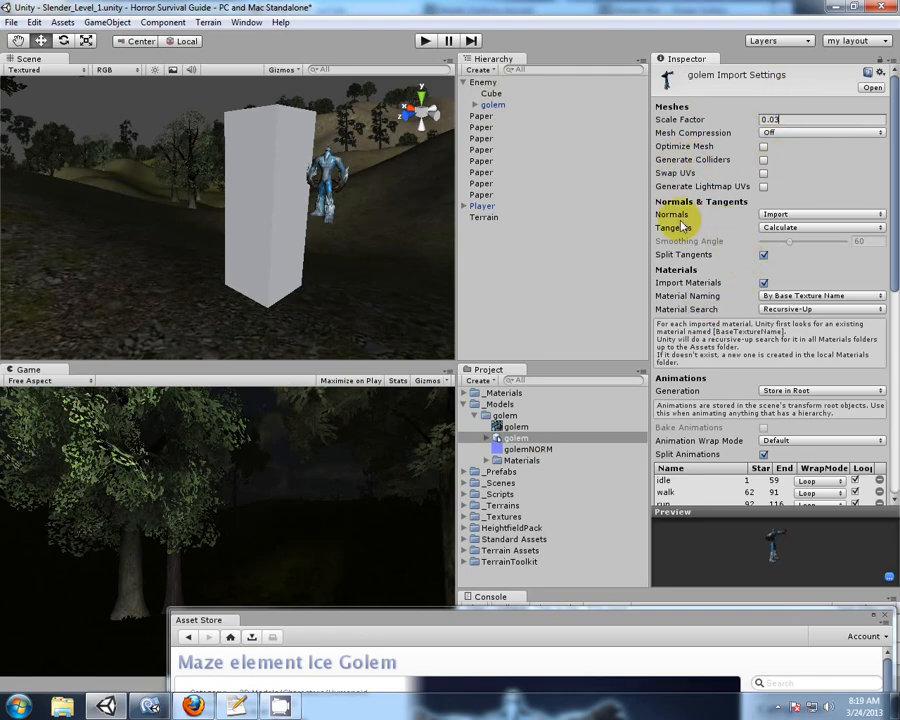
scroll(713, 307, "down", 10)
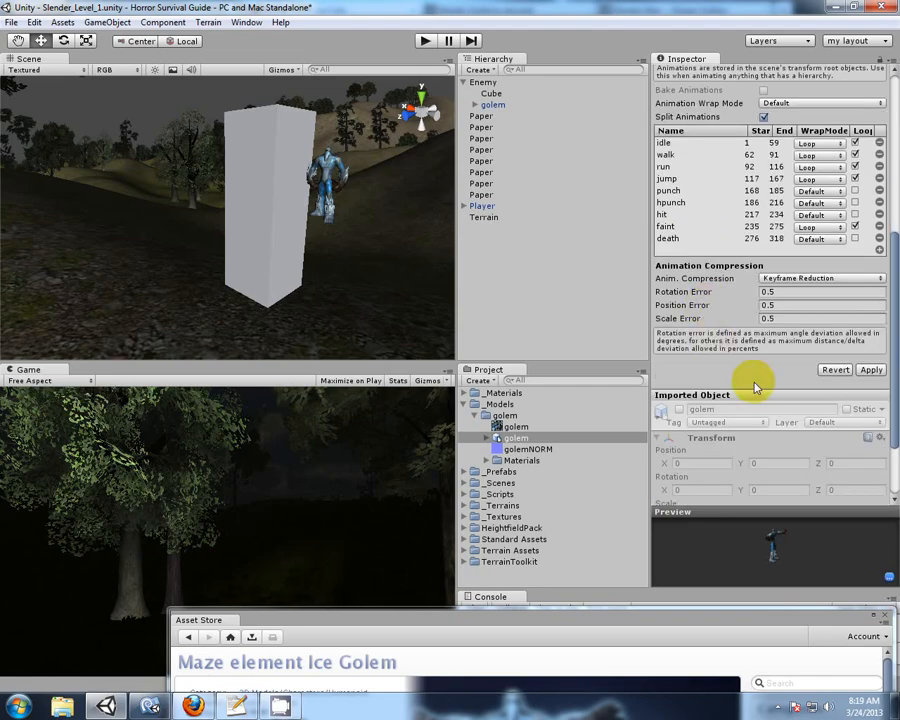
left_click(870, 371)
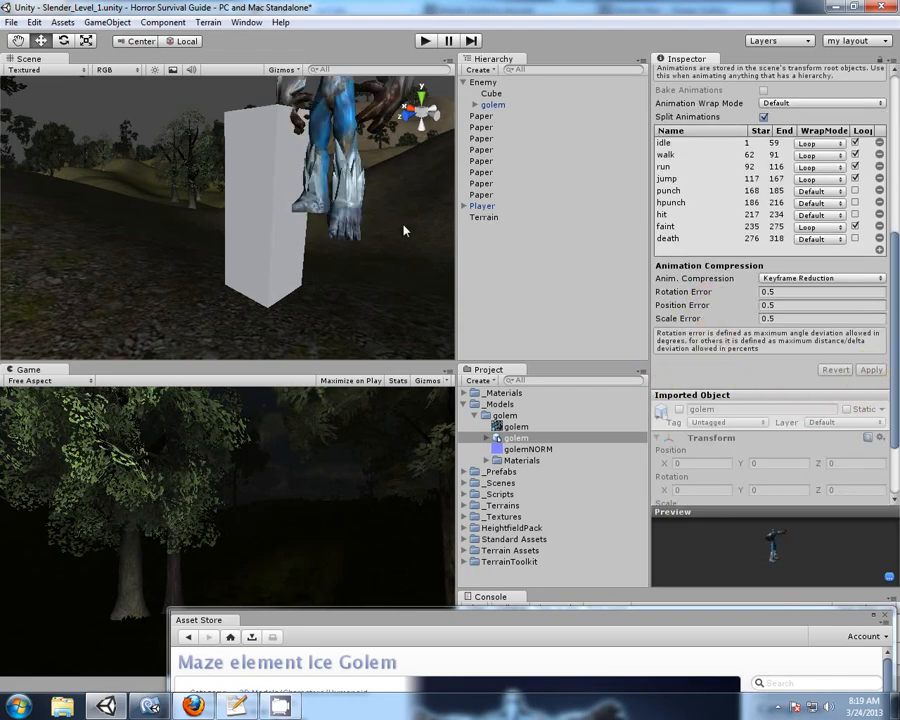
- Lower the golem inside Enemy to a local Y position of about -1.65, bringing its feet down to the cube's base
scroll(390, 263, "down", 3)
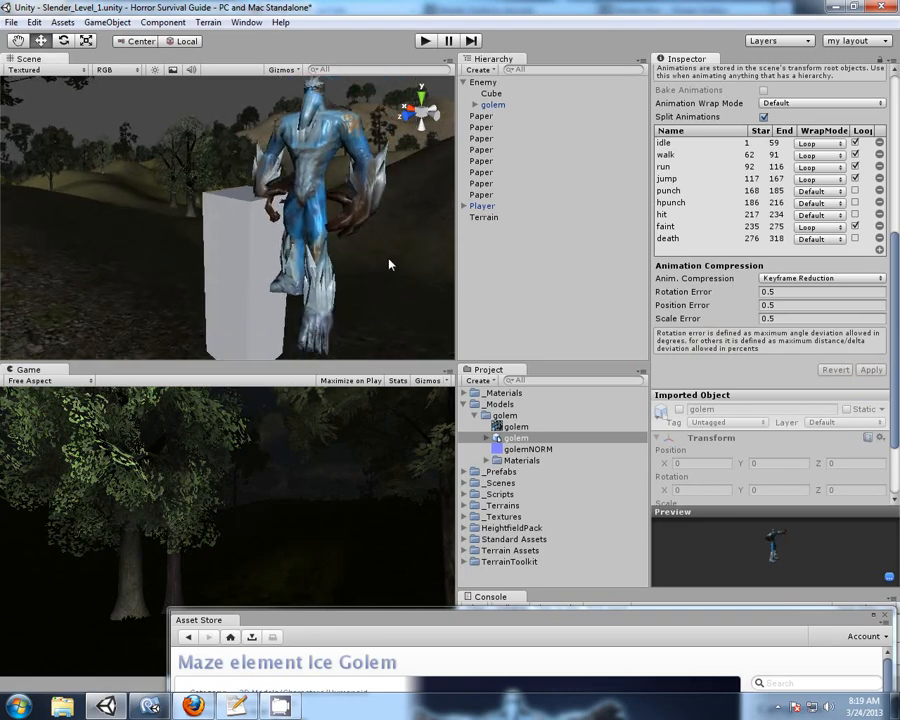
middle_click_drag(390, 272, 404, 262)
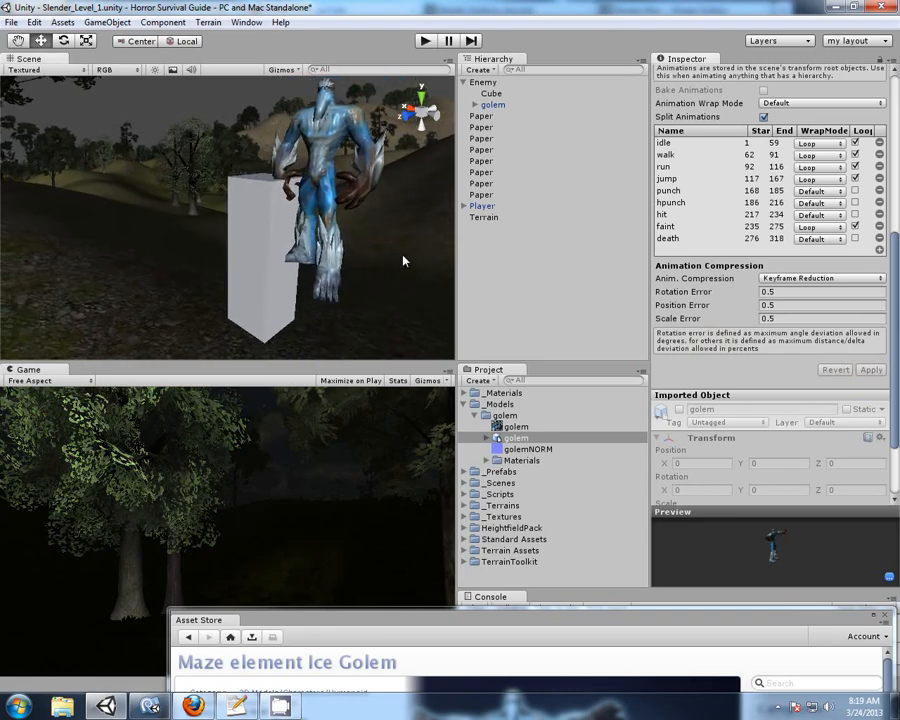
left_click(492, 105)
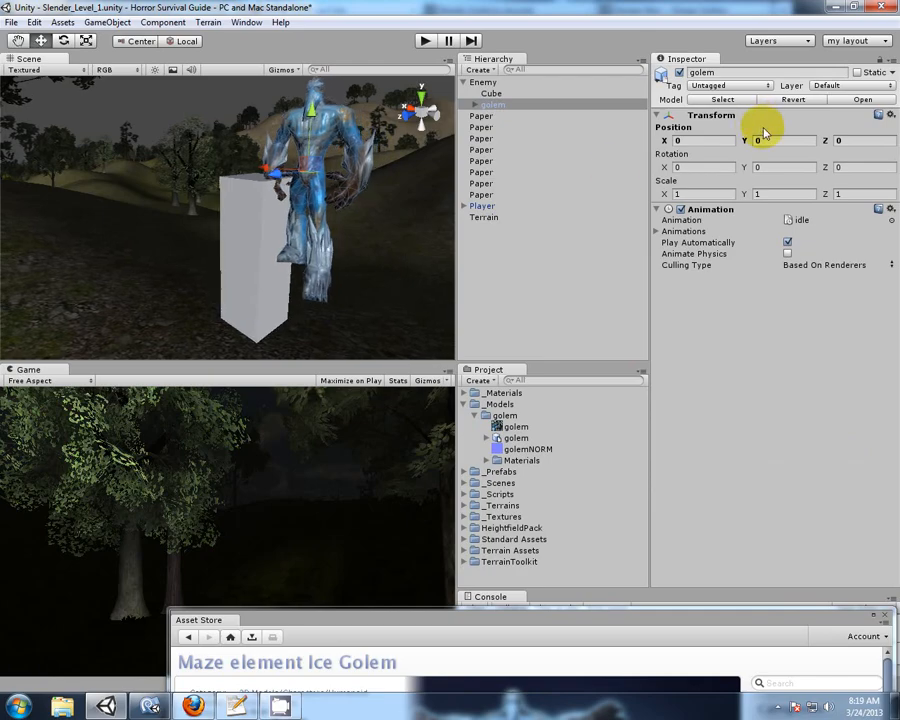
left_click_drag(745, 142, 703, 137)
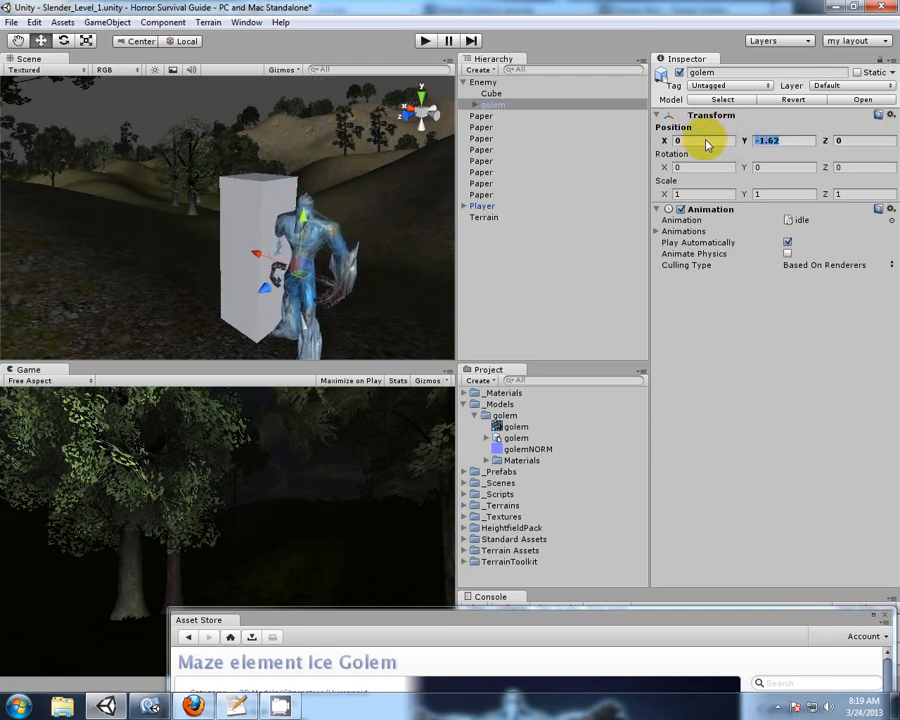
- Check the golem against the cube from the front and side, then raise it to a local Y of about -1.45
left_click(412, 117)
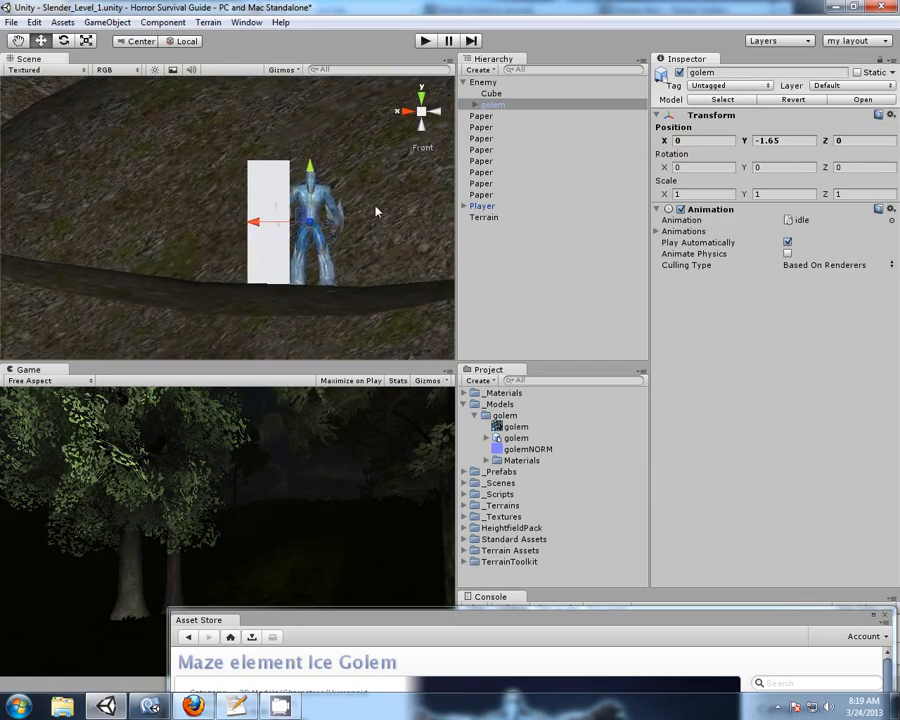
scroll(378, 209, "up", 2)
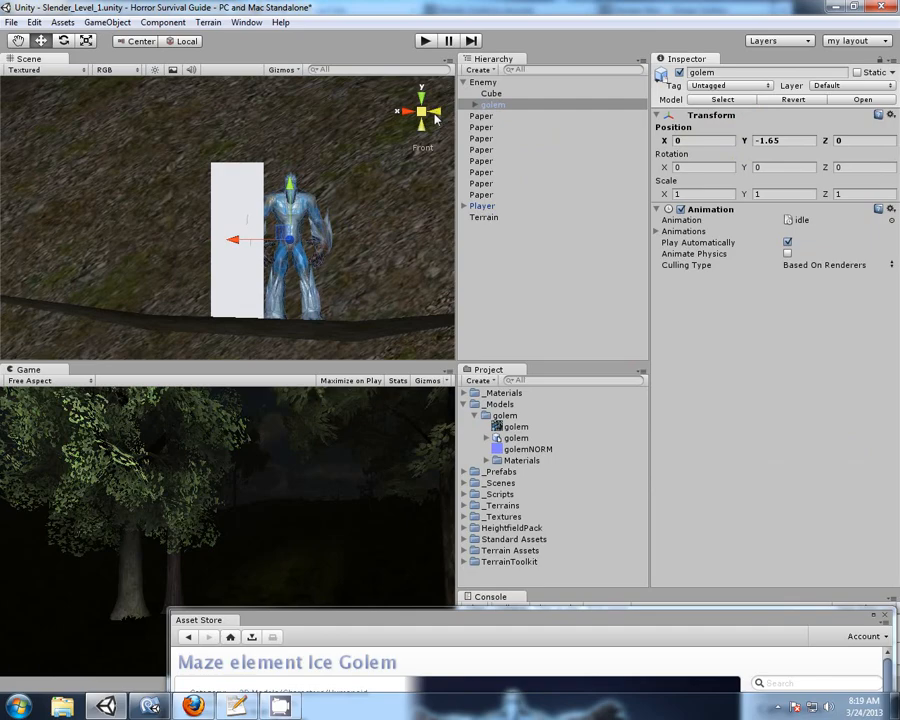
left_click(433, 114)
middle_click_drag(265, 225, 323, 222)
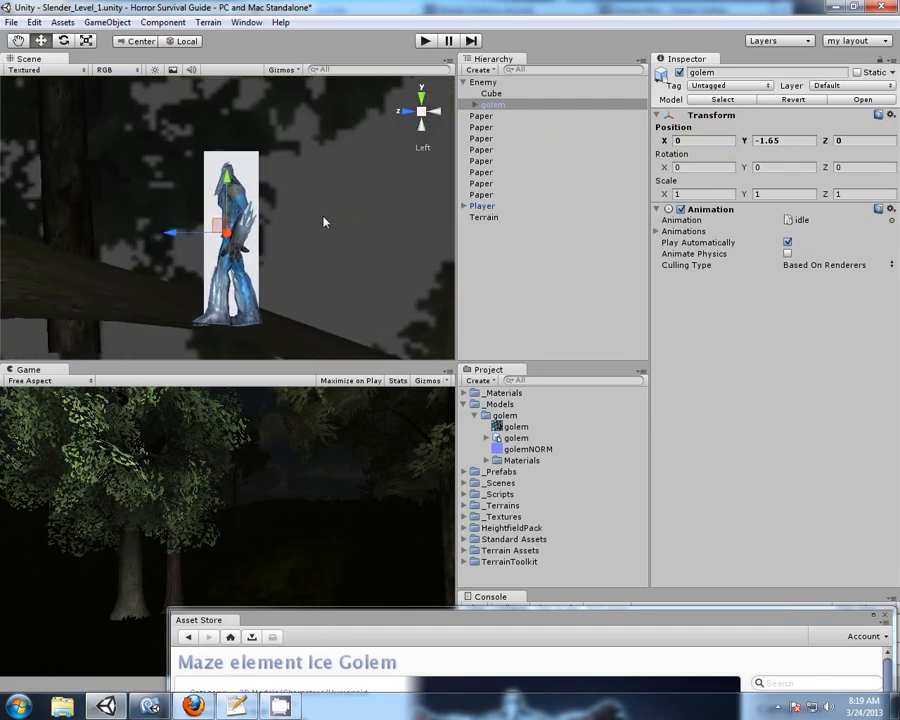
scroll(321, 245, "up", 1)
left_click(227, 158)
left_click(492, 113)
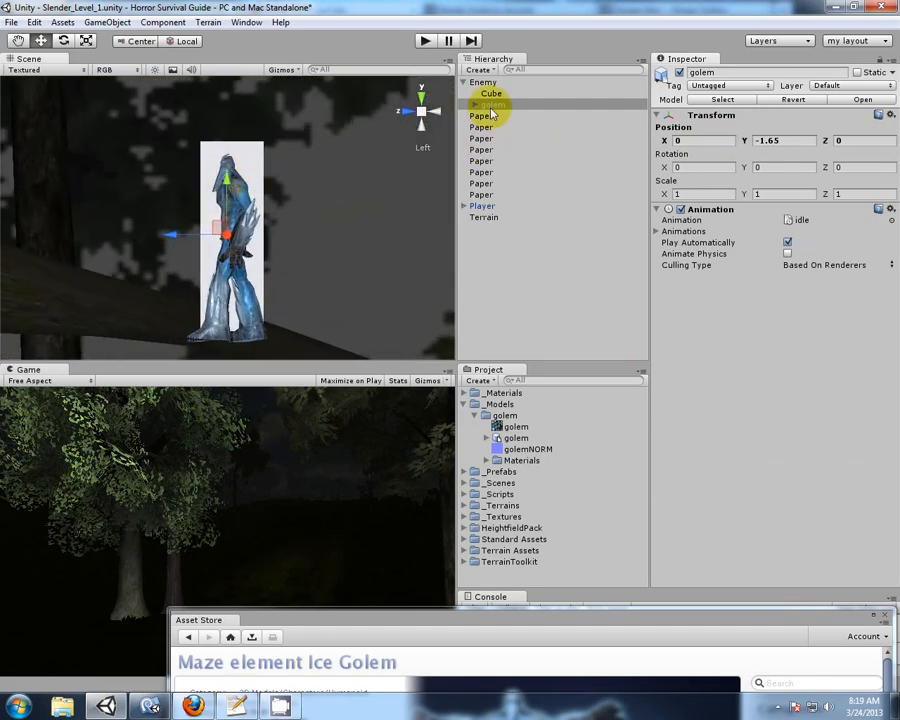
mouse_move(227, 180)
left_mouse_down()
mouse_move(227, 160)
mouse_move(228, 170)
left_mouse_up()
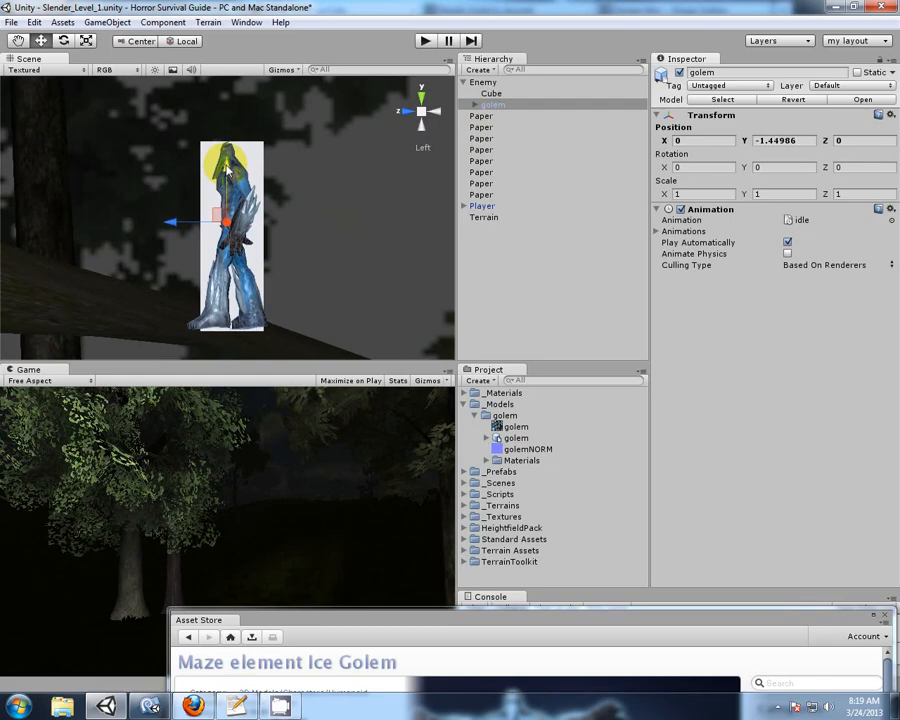
- Compare the golem with the reference cube and Enemy's capsule collider from the side, above and the front
middle_click_drag(344, 274, 345, 247)
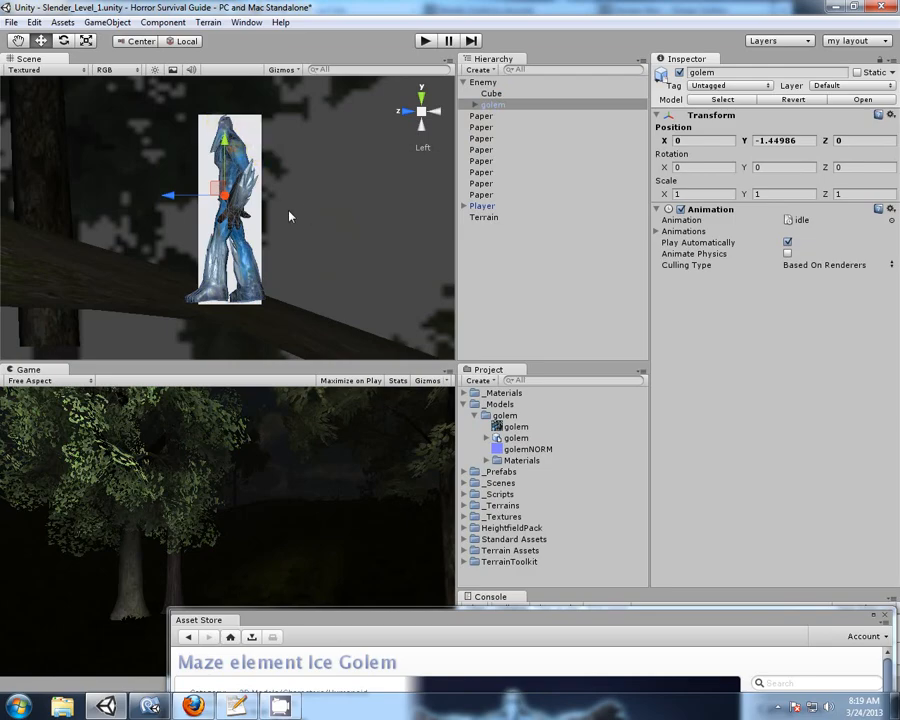
scroll(291, 214, "up", 2)
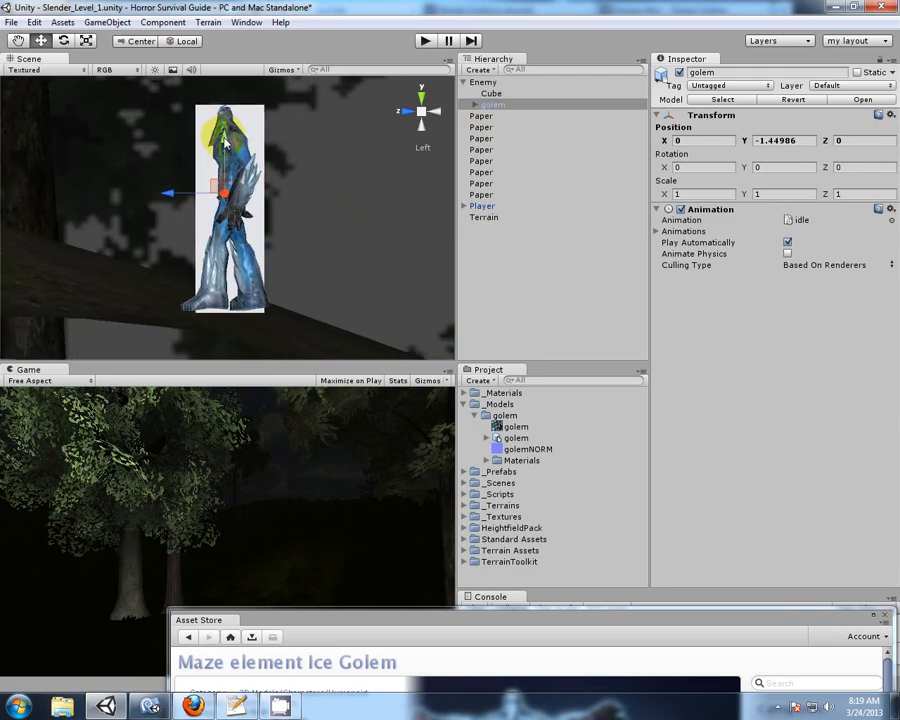
left_click(490, 82)
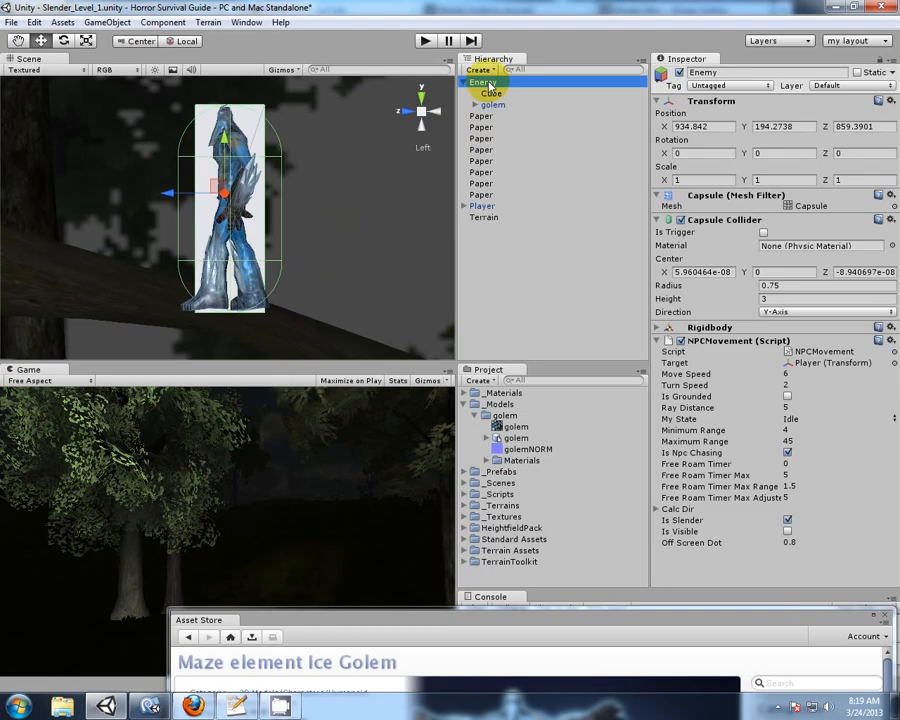
left_click(425, 104)
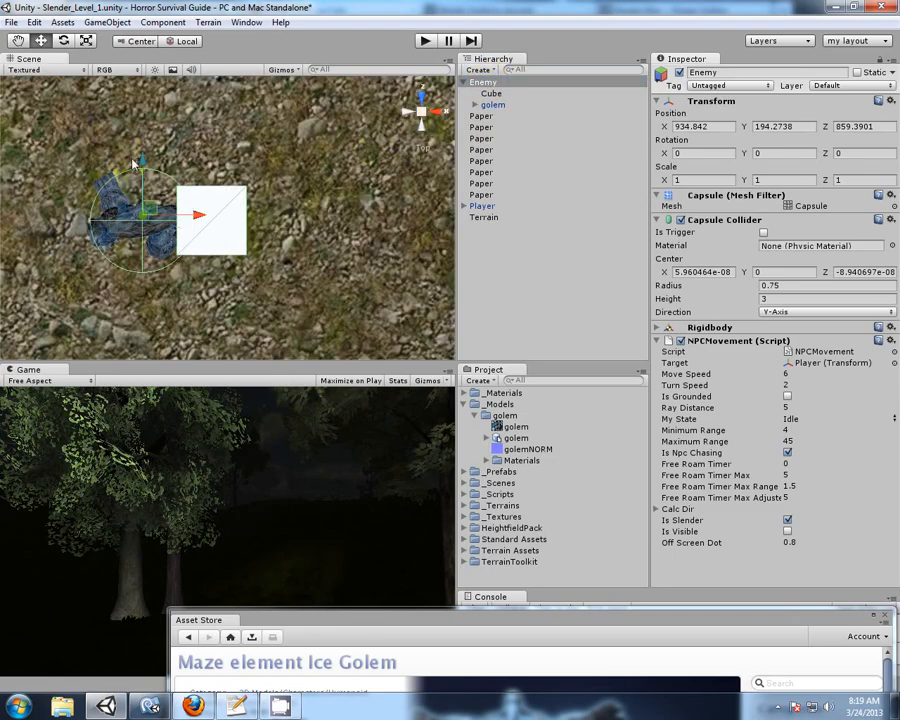
left_click(493, 105)
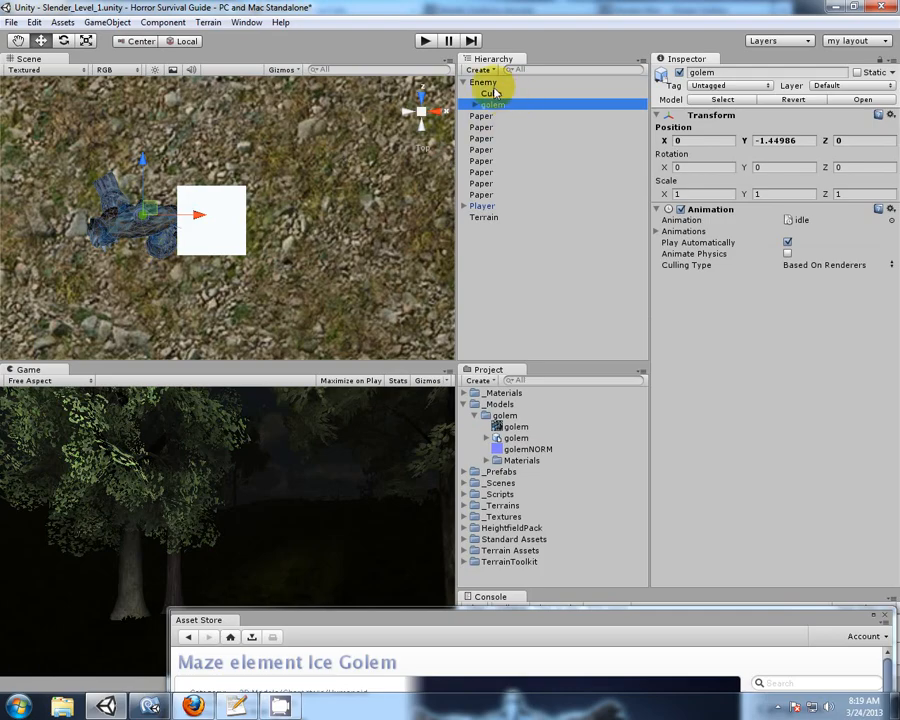
left_click(445, 113)
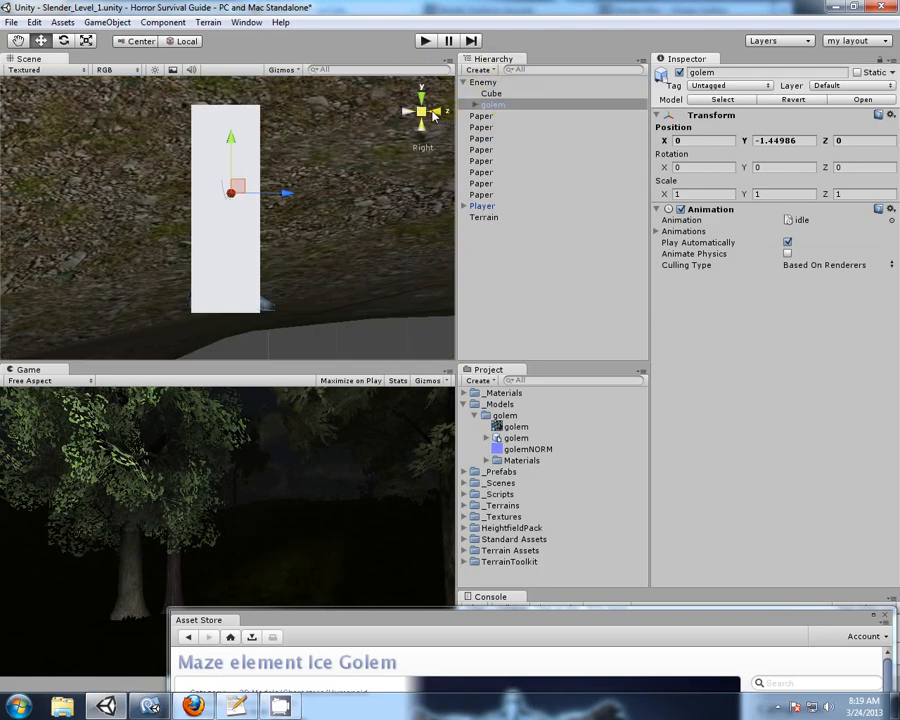
left_click(437, 117)
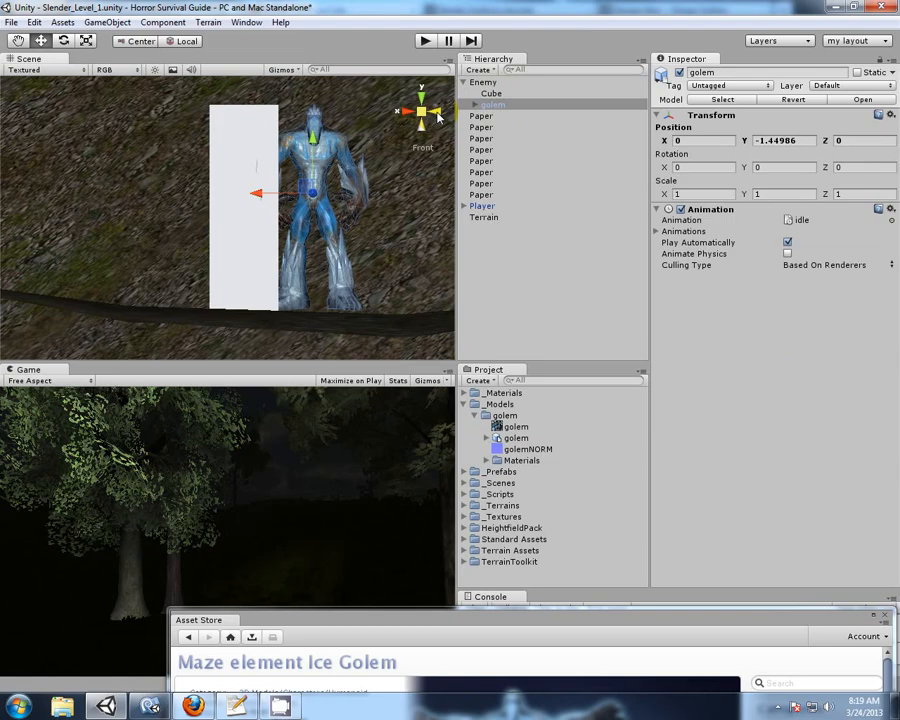
left_click(437, 117)
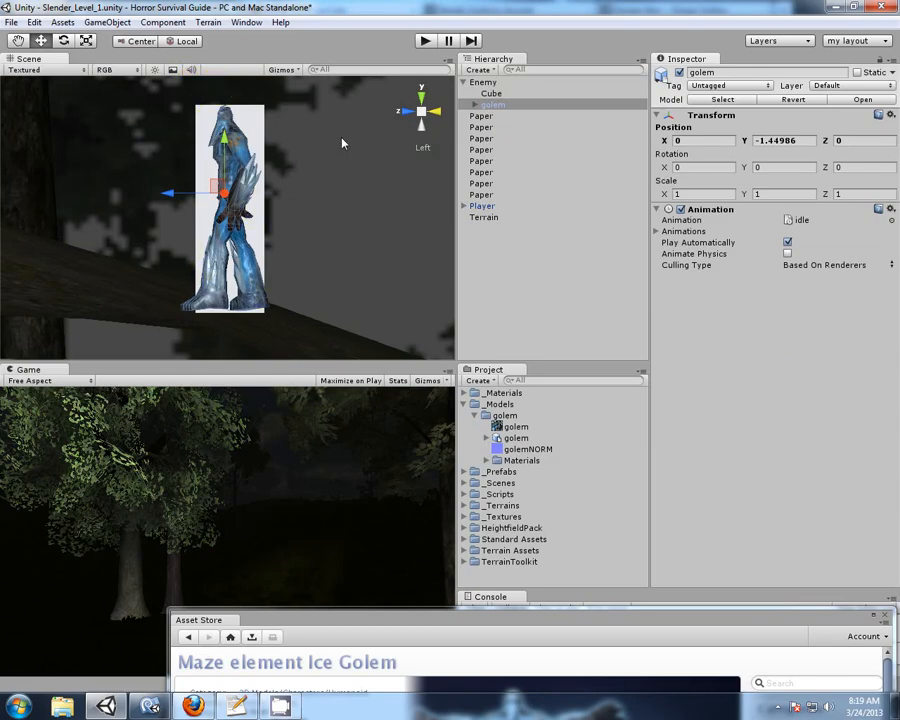
- Delete the reference cube from Enemy and inspect the golem's fit inside the capsule collider
left_click(491, 93)
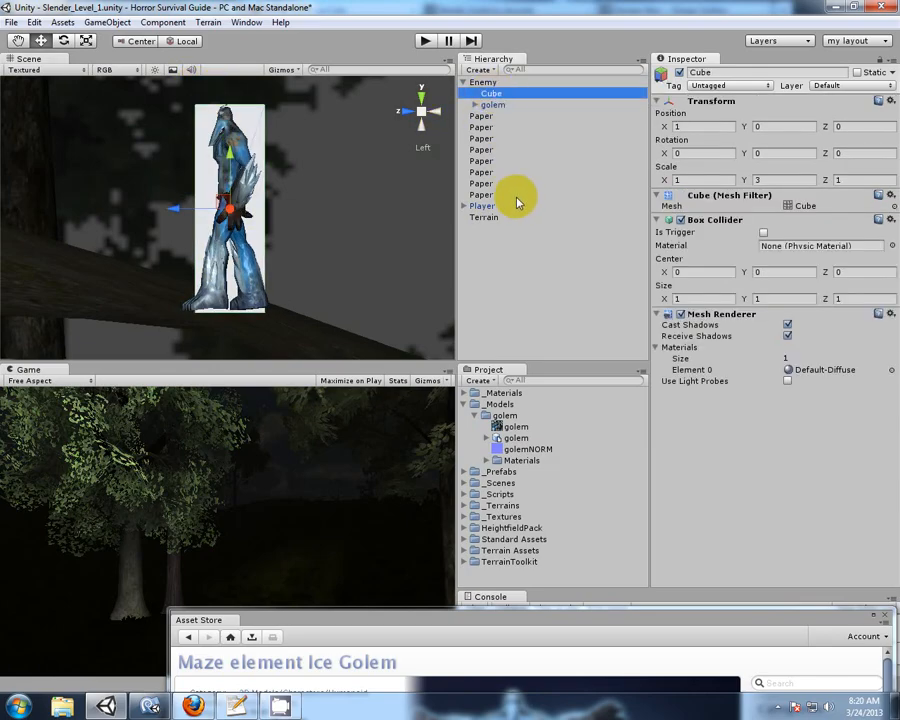
key("Delete")
left_click_drag(91, 163, 510, 90, "alt")
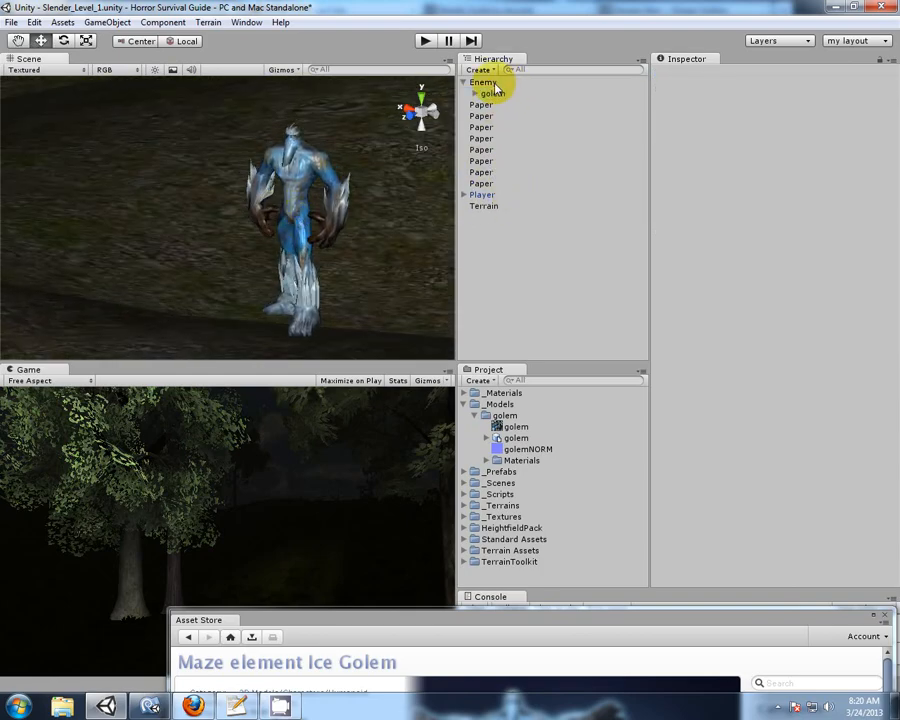
left_click(484, 82)
left_click_drag(380, 276, 229, 307, "alt")
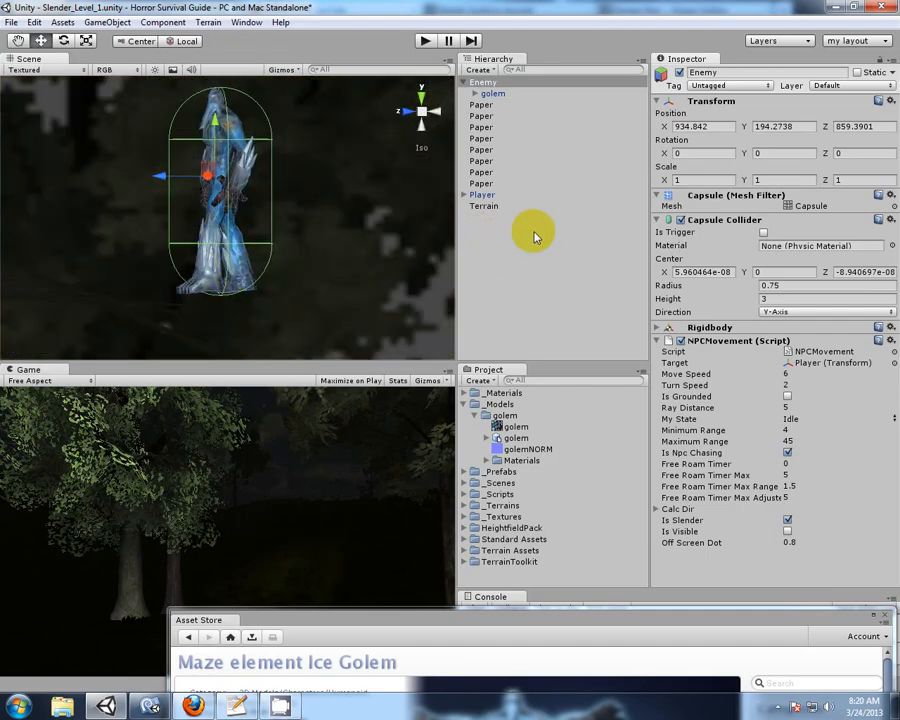
- Set the golem's local Y position to -1.4 and check its fit against Enemy's capsule collider from several angles
left_click(490, 94)
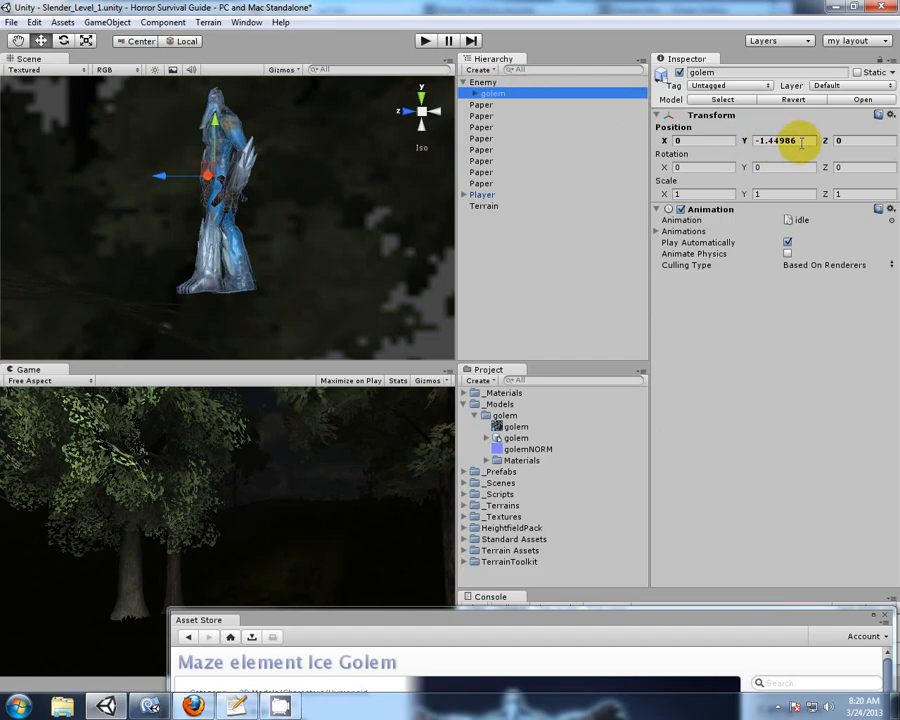
left_click(780, 143)
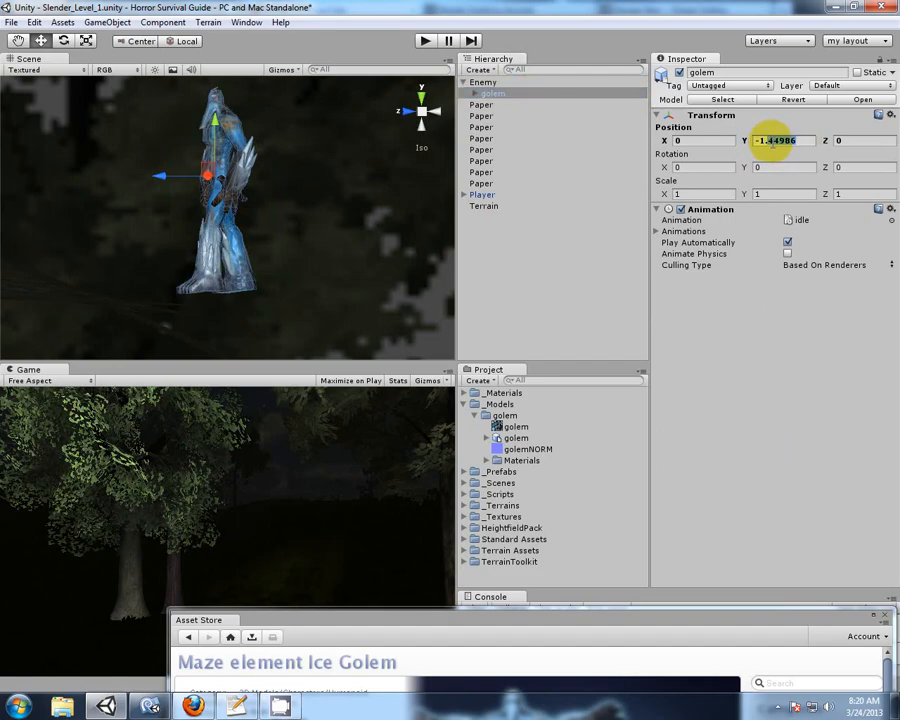
type("-1.4")
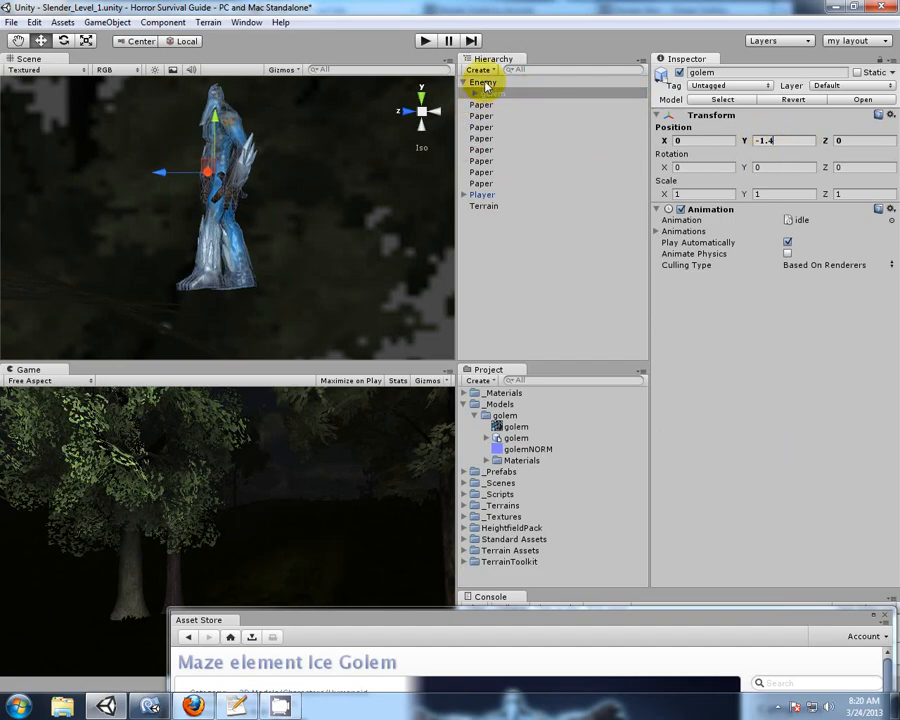
left_click(483, 82)
left_click_drag(85, 279, 309, 293, "alt")
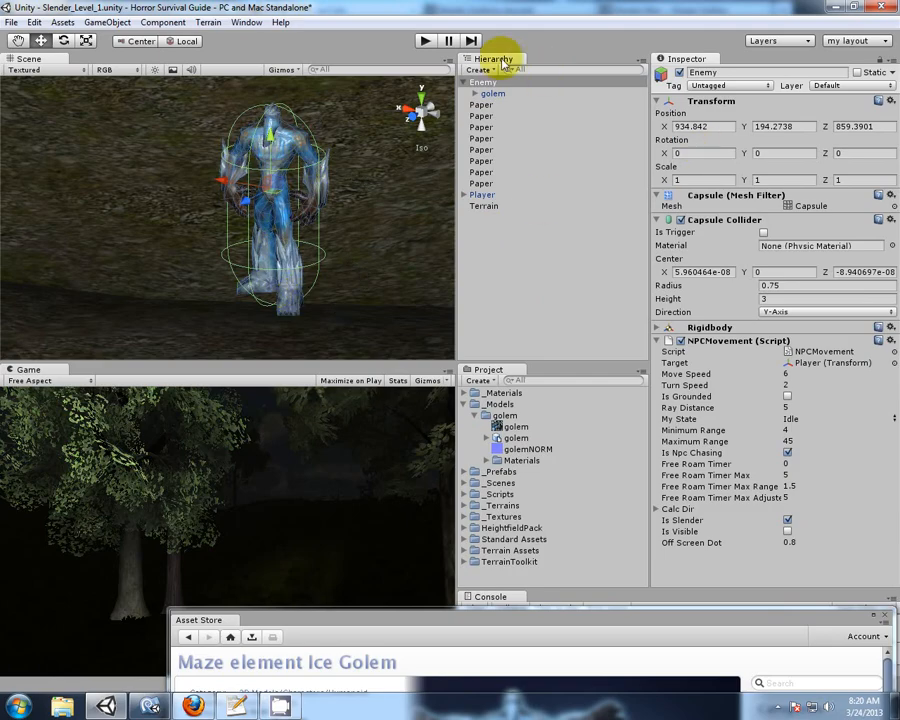
- Review Enemy's NPCMovement settings and preview the NPCMovement script in the _Scripts folder
left_click(478, 84)
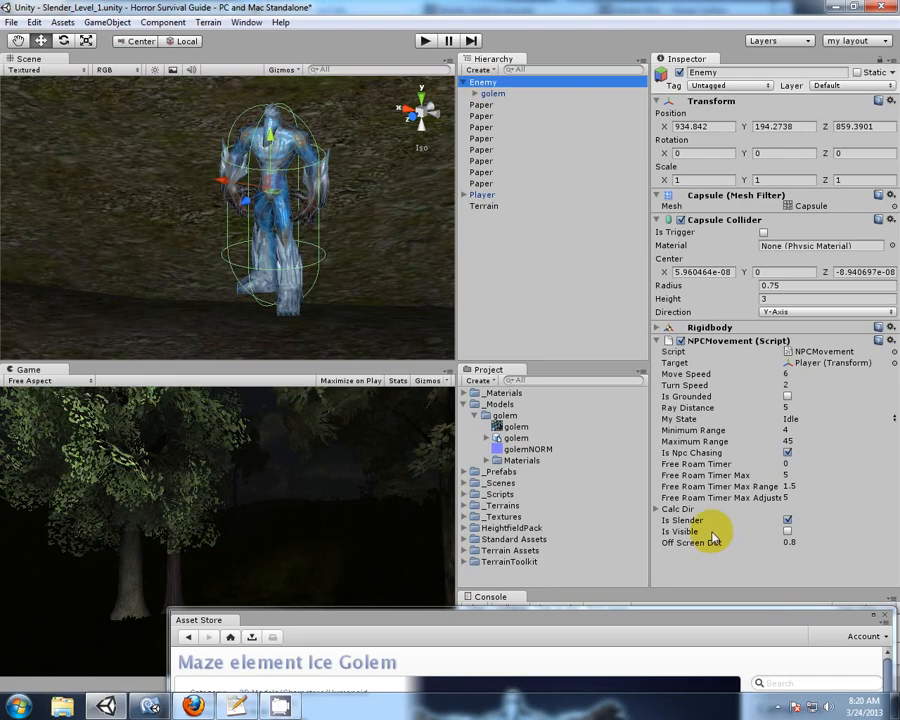
left_click(473, 496)
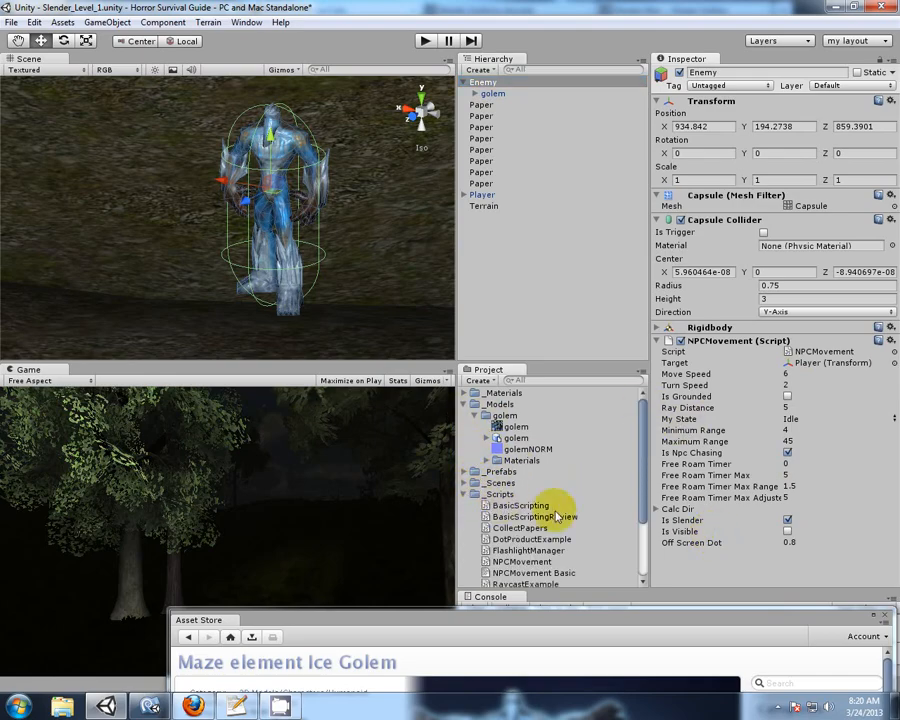
left_click(519, 566)
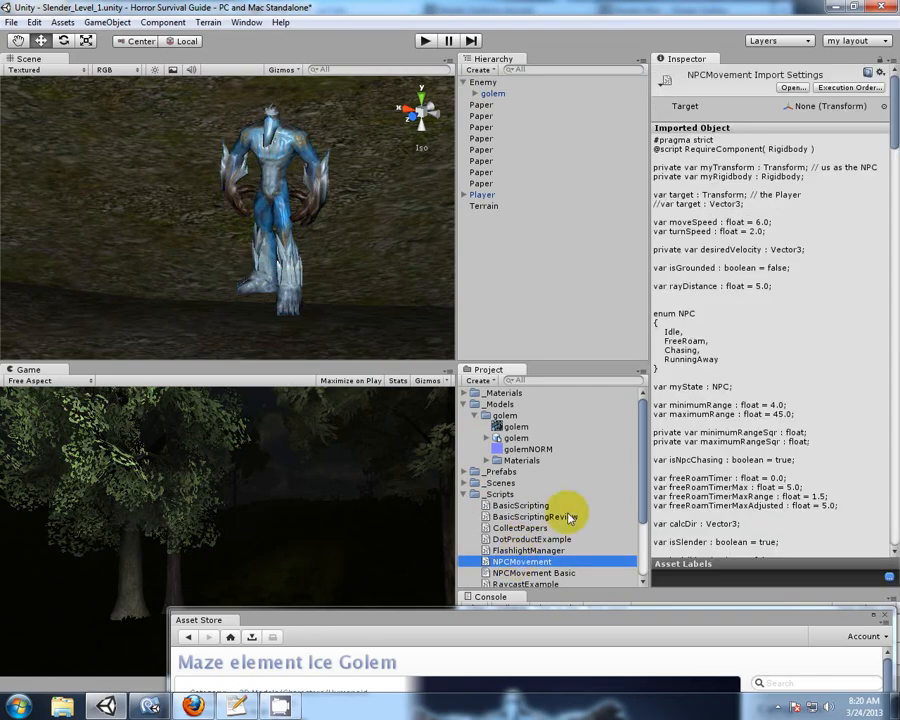
left_click(489, 84)
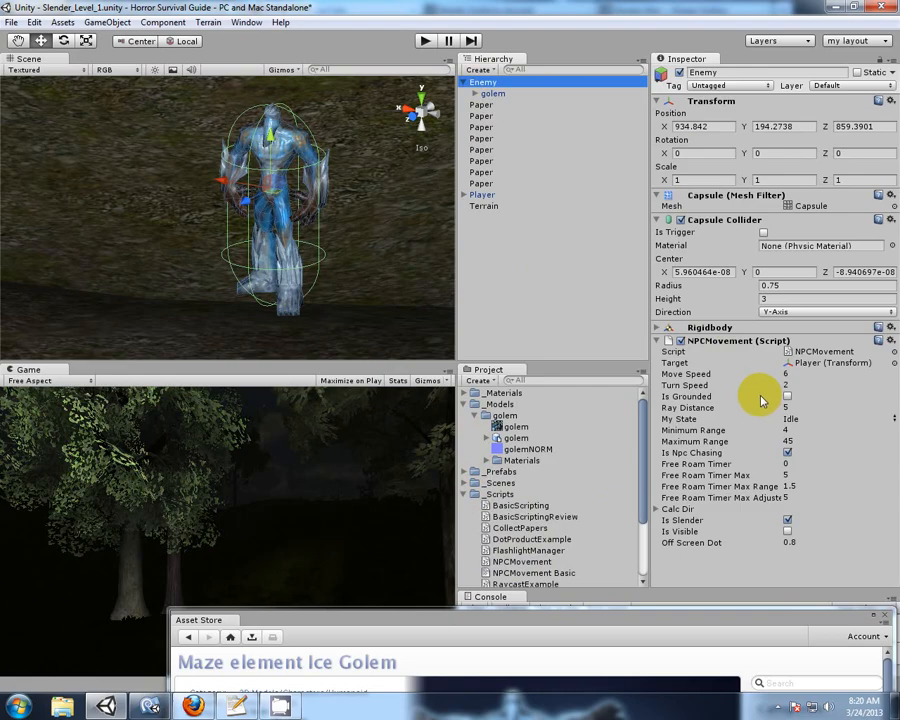
- Compare the components on Enemy with those on its golem child and view the golem model from the side and front
left_click(783, 285)
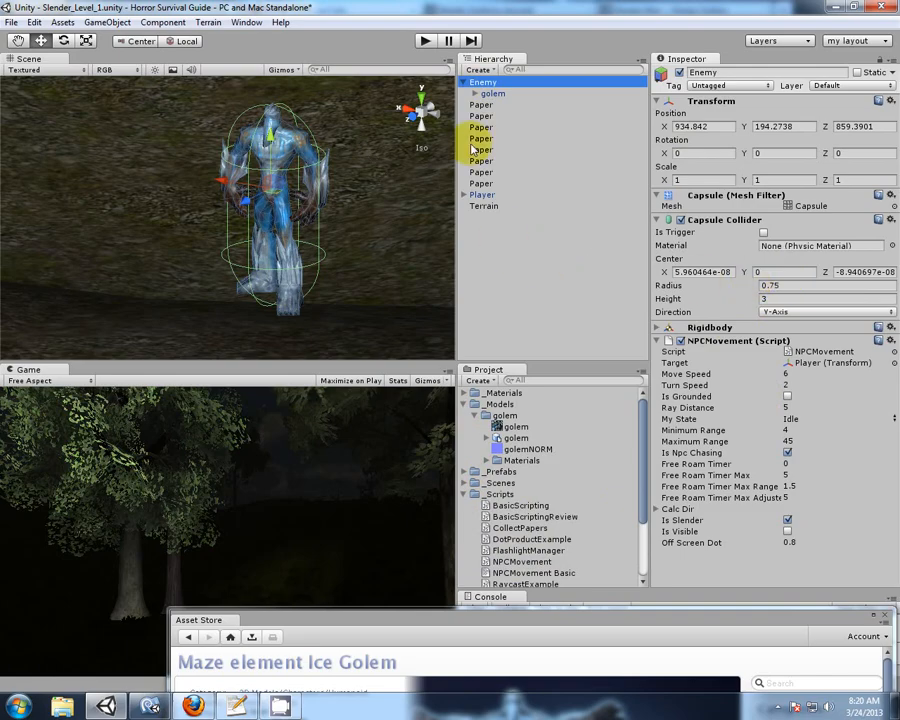
left_click(497, 94)
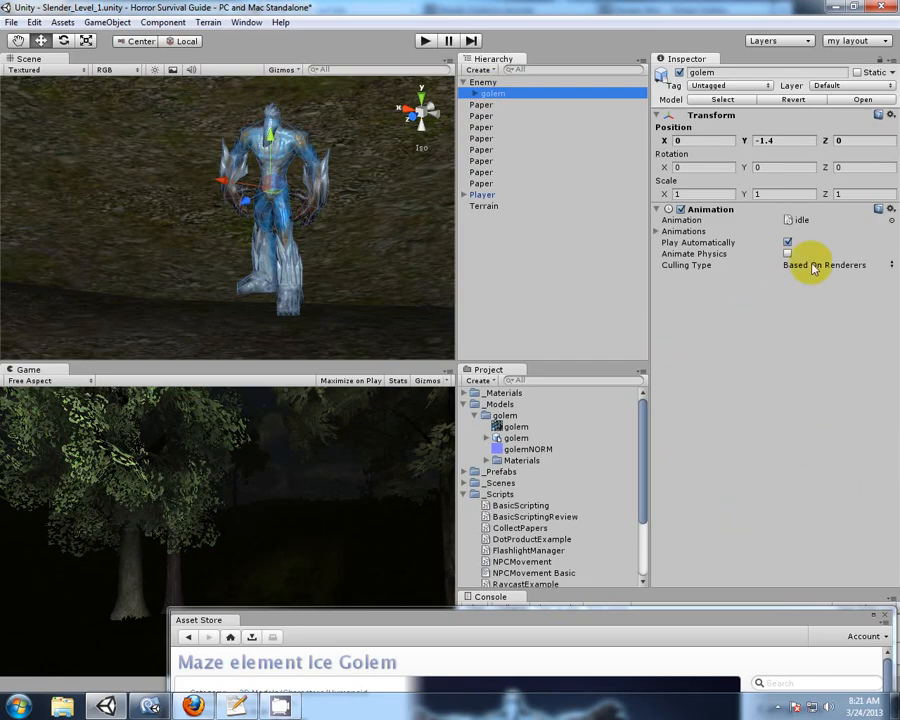
left_click(497, 98)
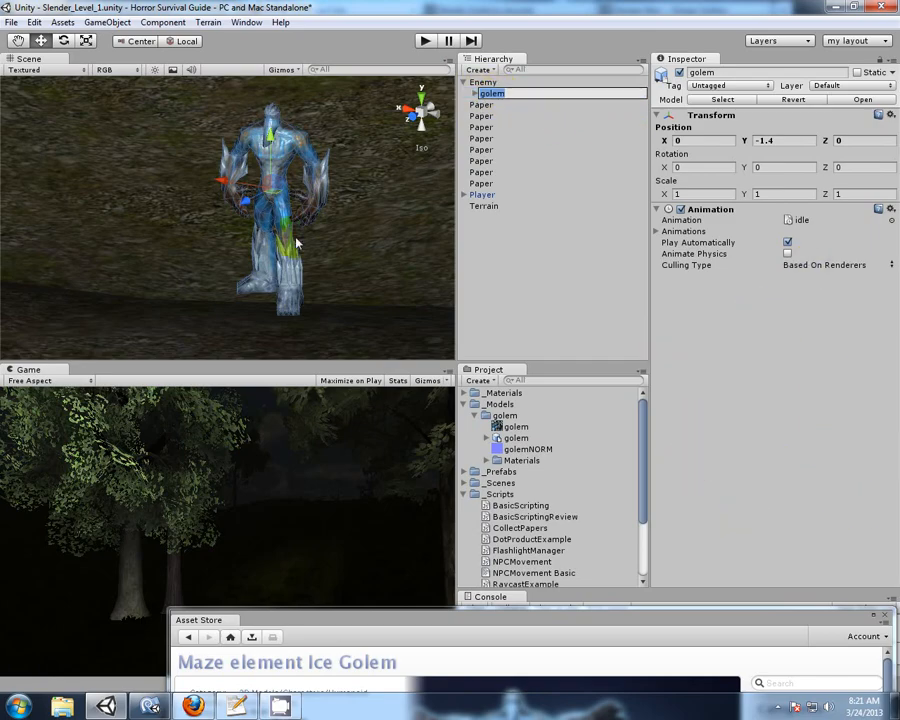
left_click(478, 91)
left_click(484, 84)
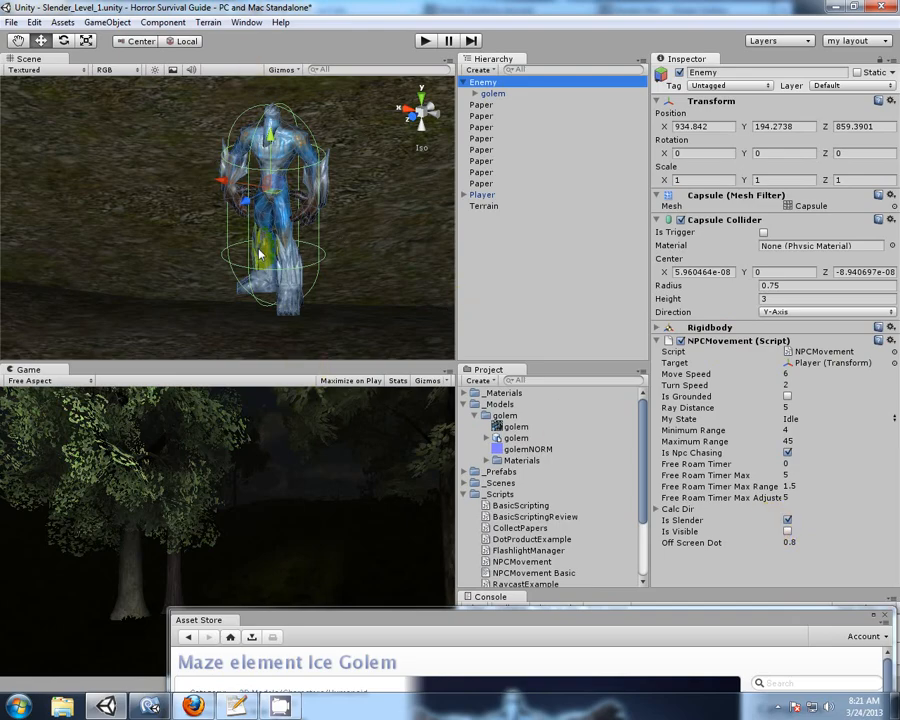
scroll(330, 274, "up", 2)
left_click_drag(408, 305, 390, 227, "alt")
left_click(490, 93)
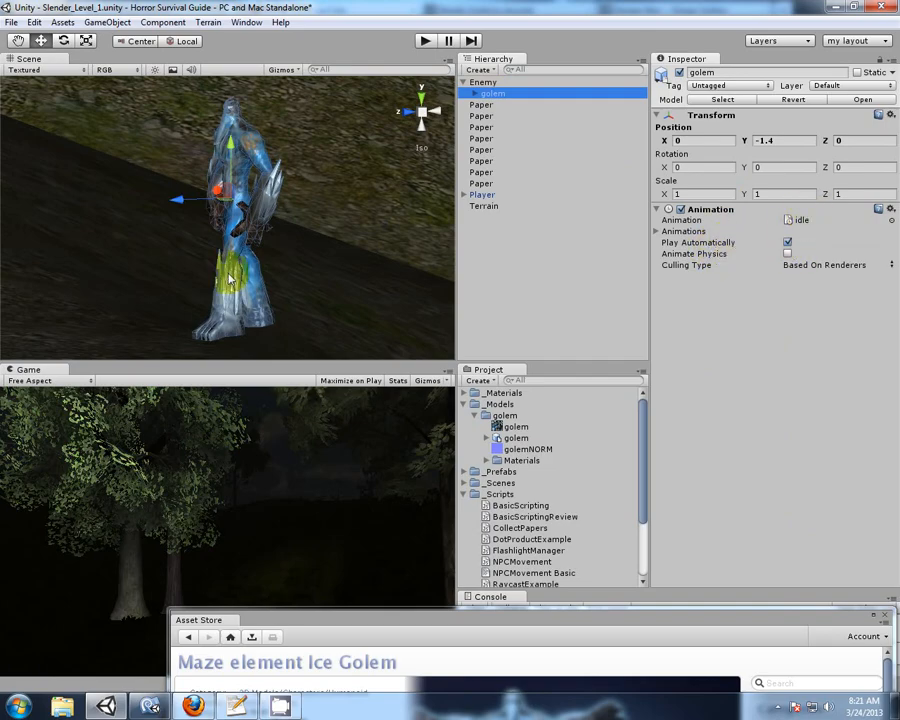
left_click_drag(79, 177, 434, 290, "alt")
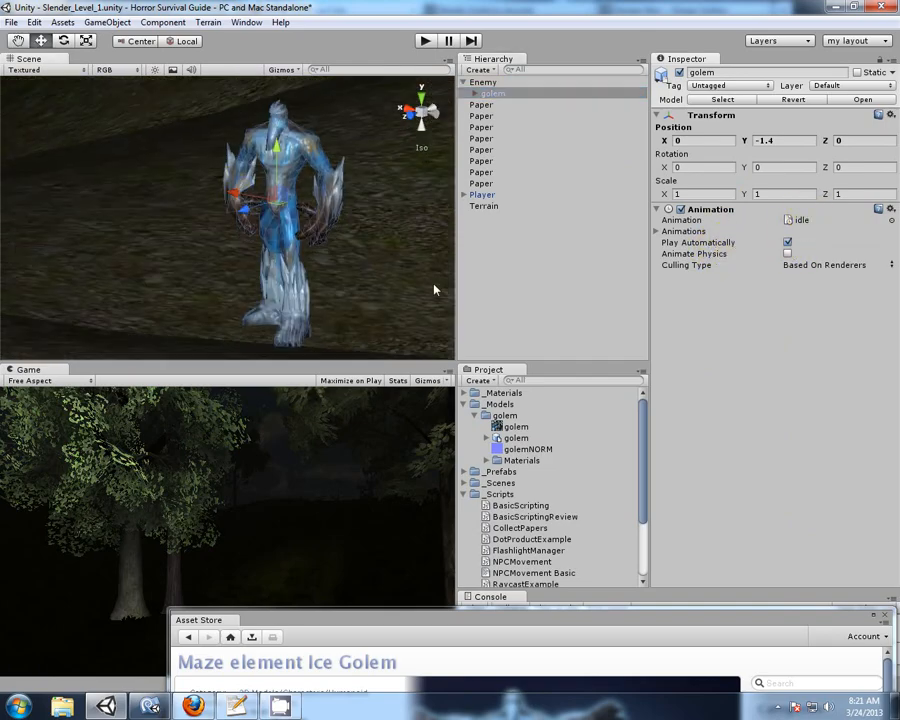
middle_click_drag(391, 259, 362, 250)
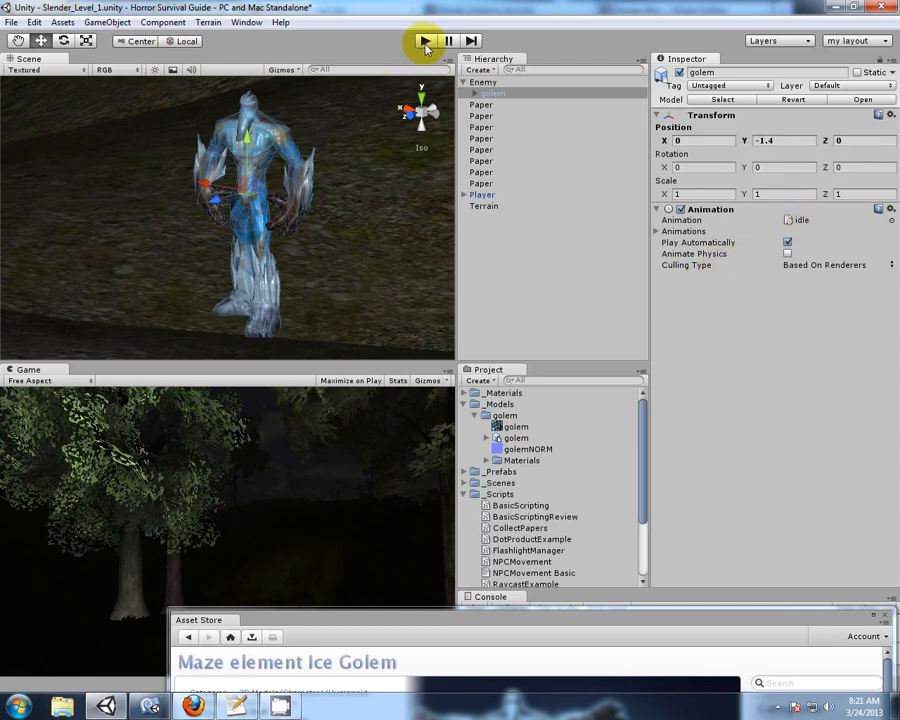
scroll(408, 187, "down", 10)
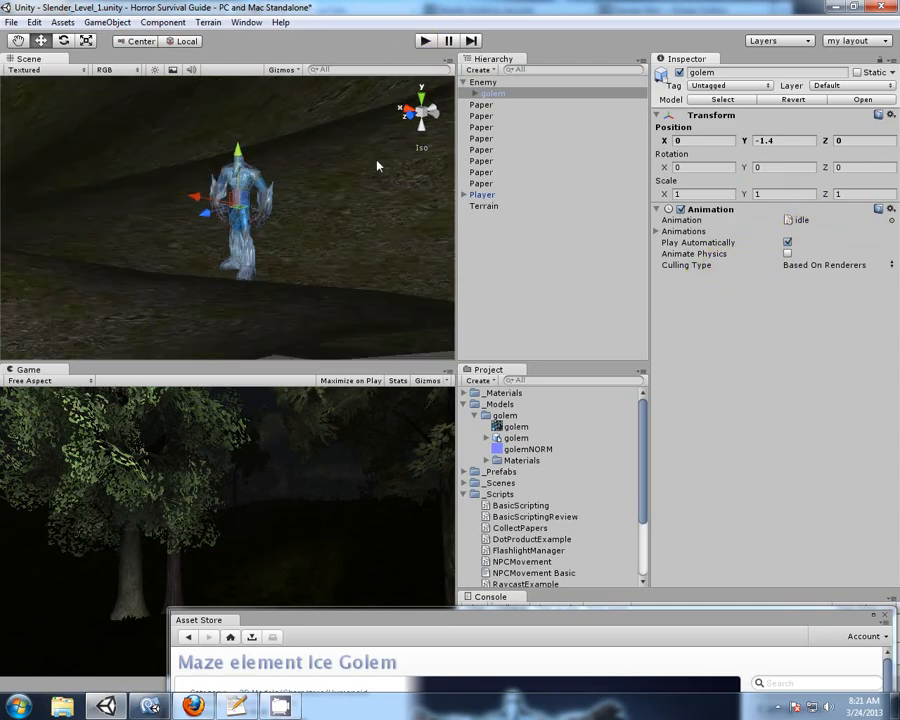
- Save the Slender_Level_1 scene with the golem attached to Enemy
left_click_drag(142, 147, 247, 217, "alt")
left_click(11, 22)
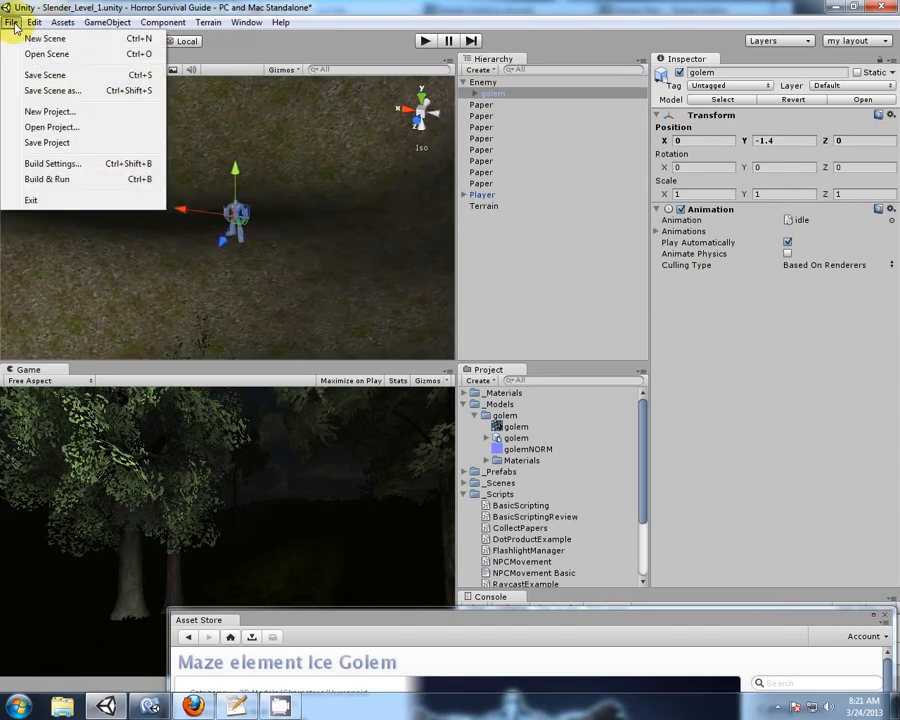
left_click(46, 77)
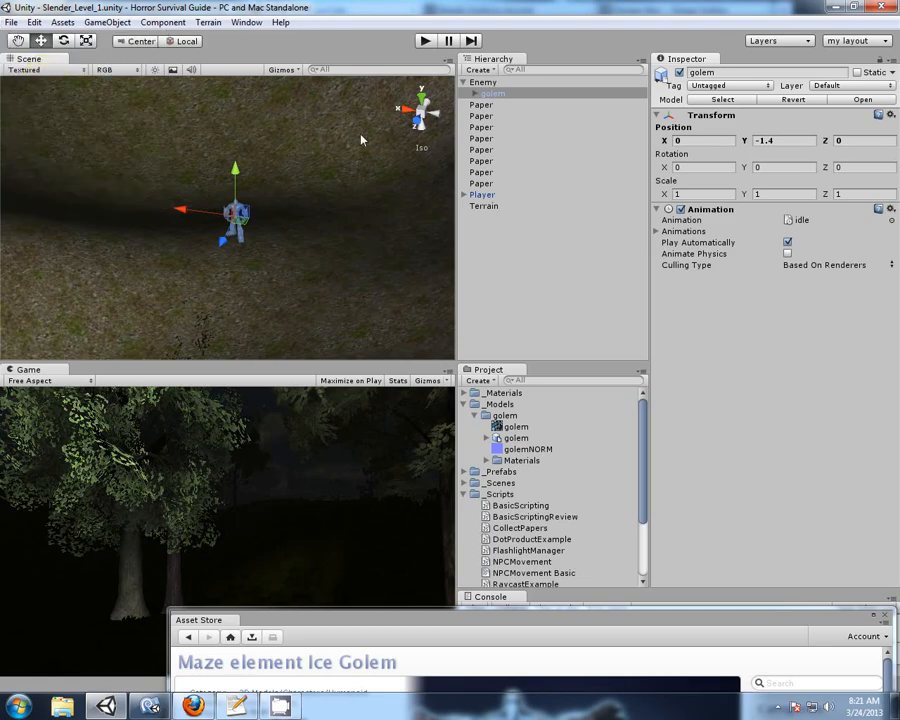
- Play-test the scene, following Enemy across the terrain to check how the golem chases the player and its NPCMovement state
left_click(426, 41)
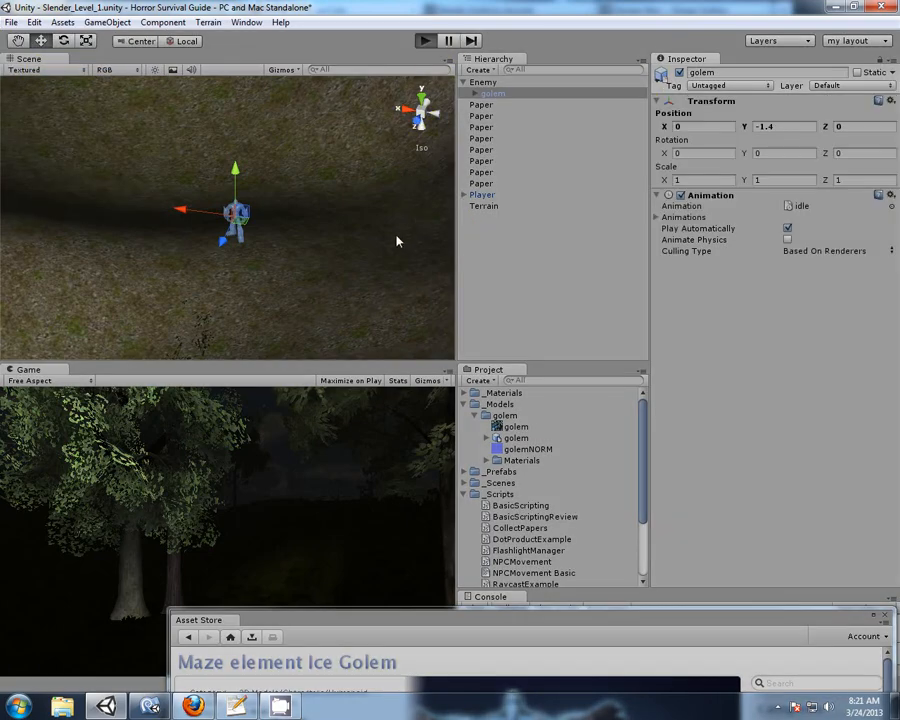
left_click(486, 95)
left_click(483, 82)
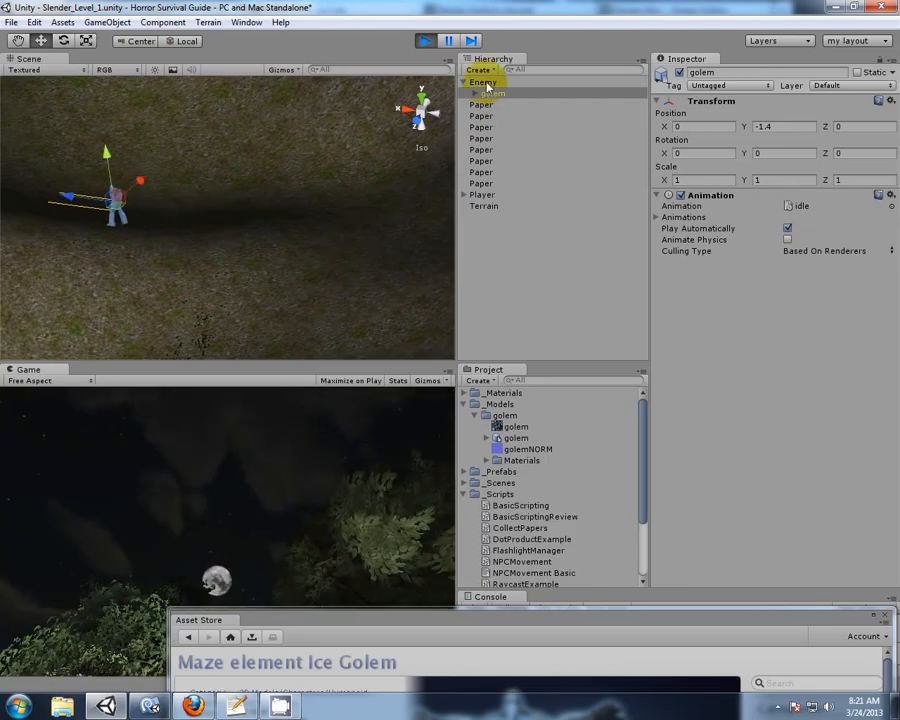
key("f")
middle_click_drag(205, 308, 340, 356)
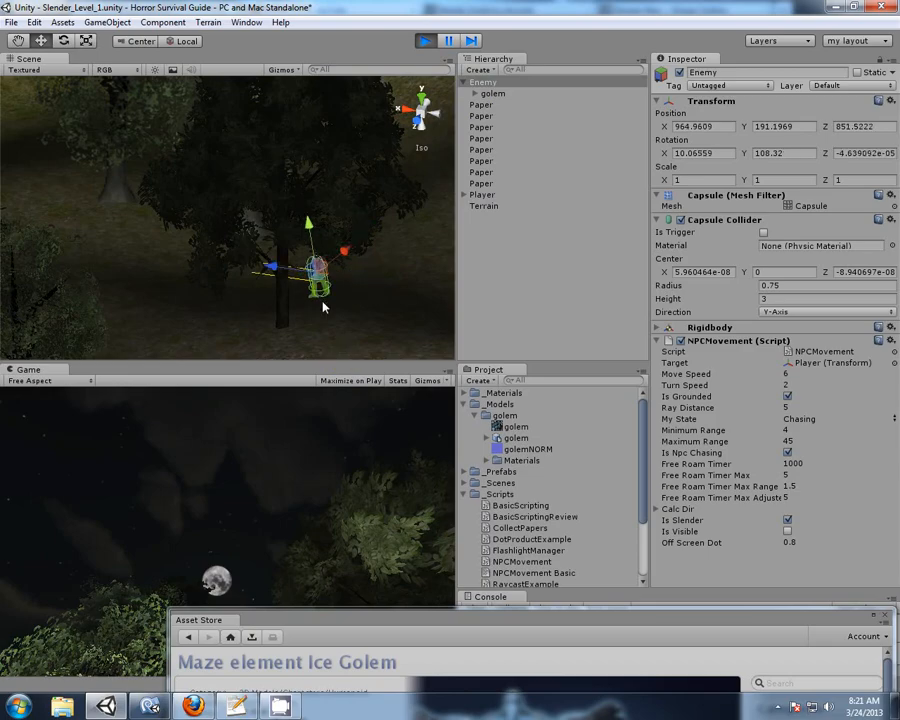
left_click(490, 94)
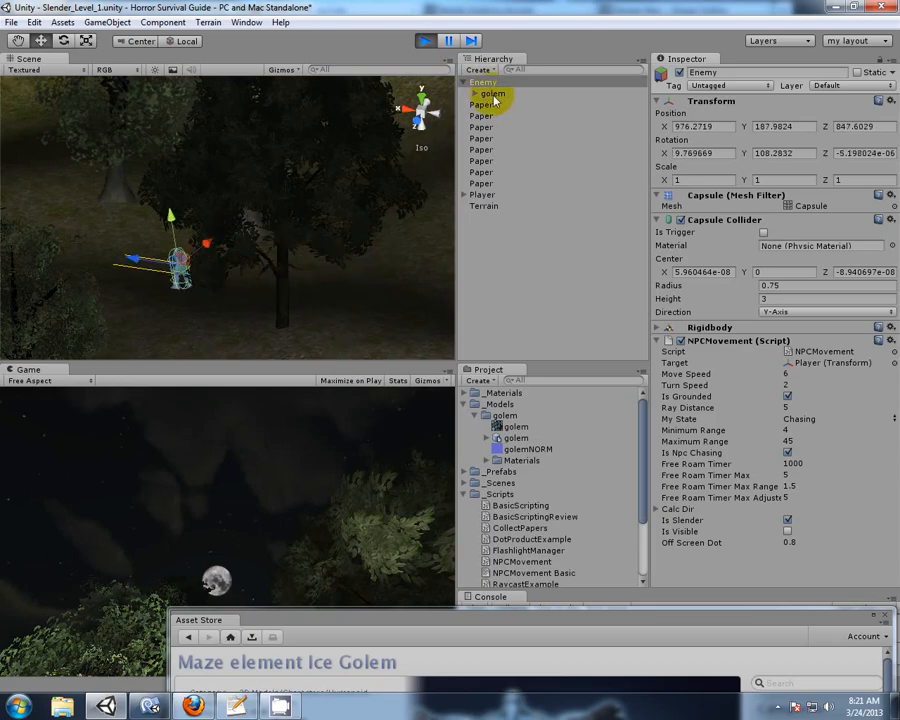
middle_click_drag(190, 150, 293, 243)
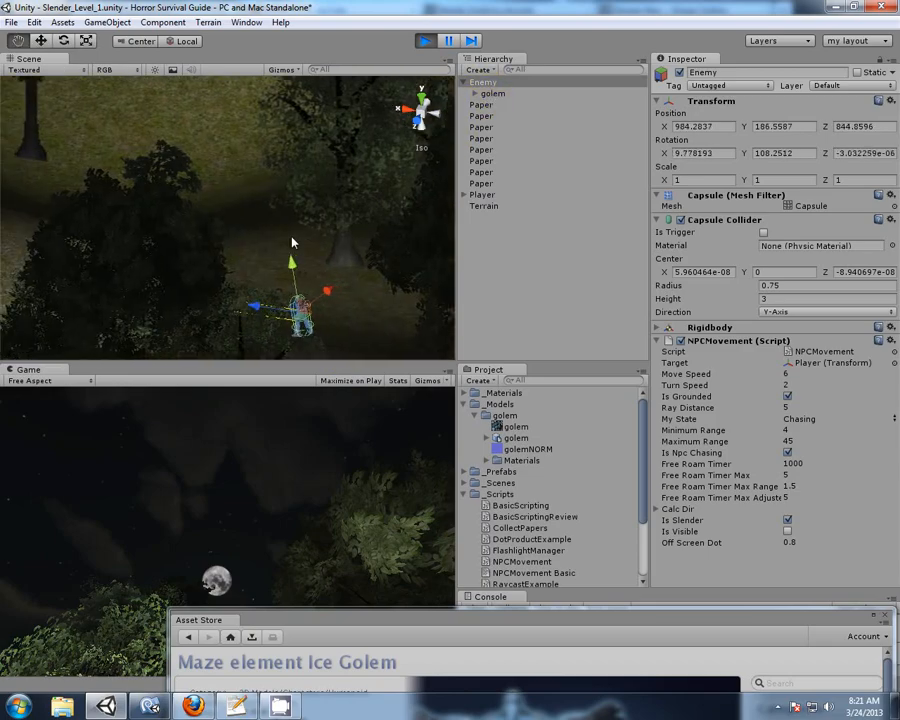
middle_click_drag(320, 336, 157, 287)
right_click_drag(157, 287, 291, 293)
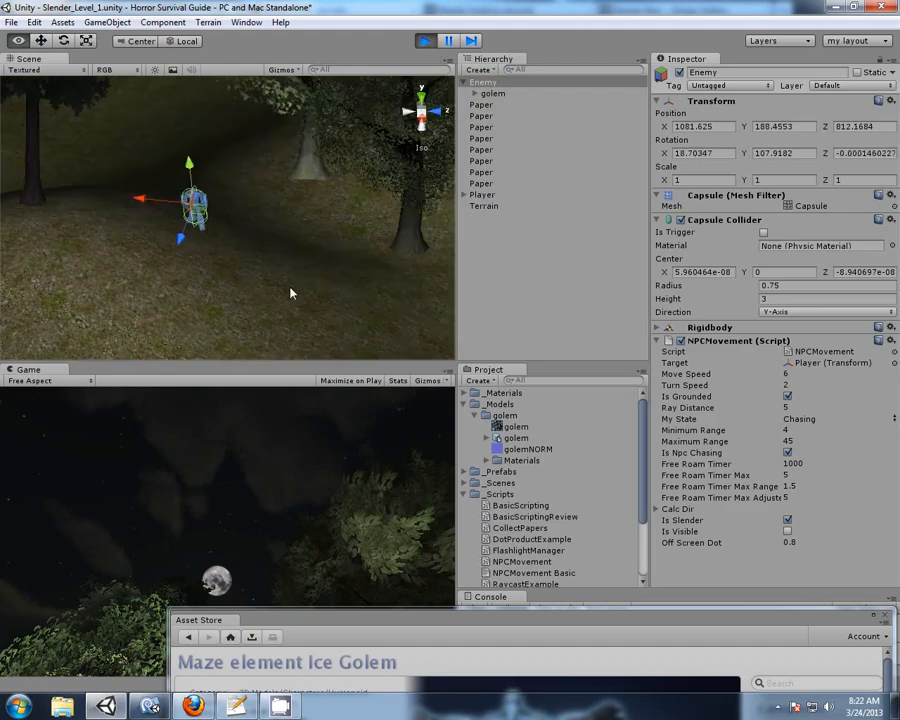
scroll(247, 299, "down", 6)
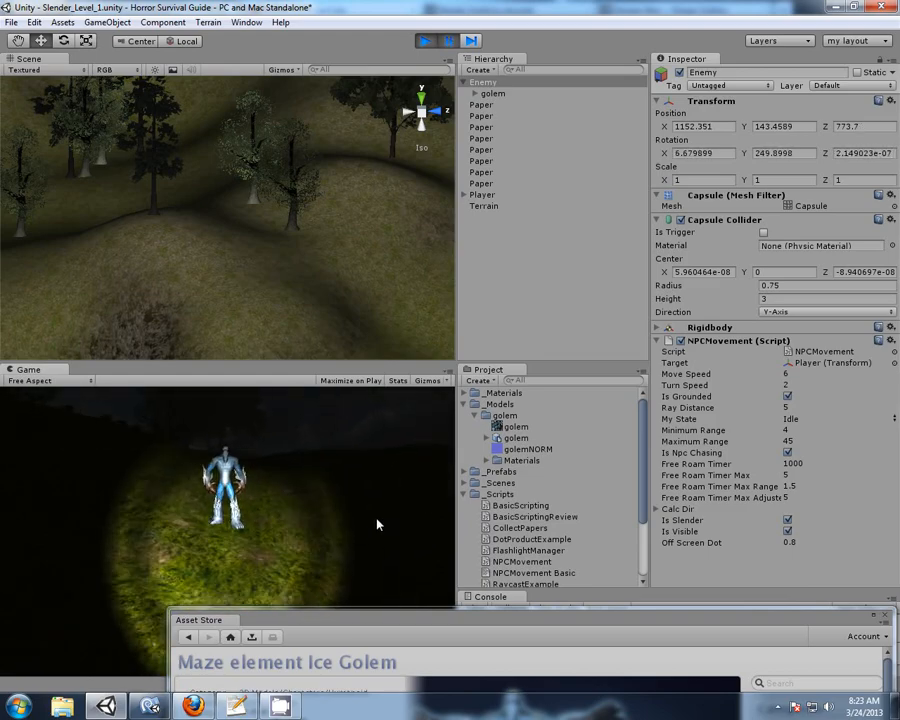
- End the play test and close the floating Asset Store window
left_click(447, 41)
left_click(426, 42)
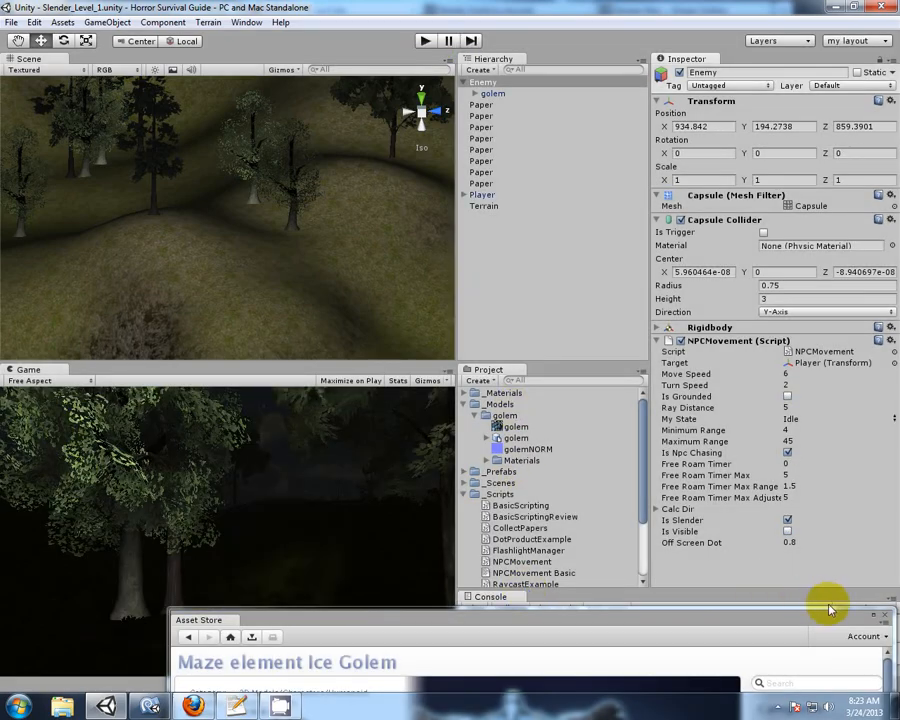
left_click(885, 618)
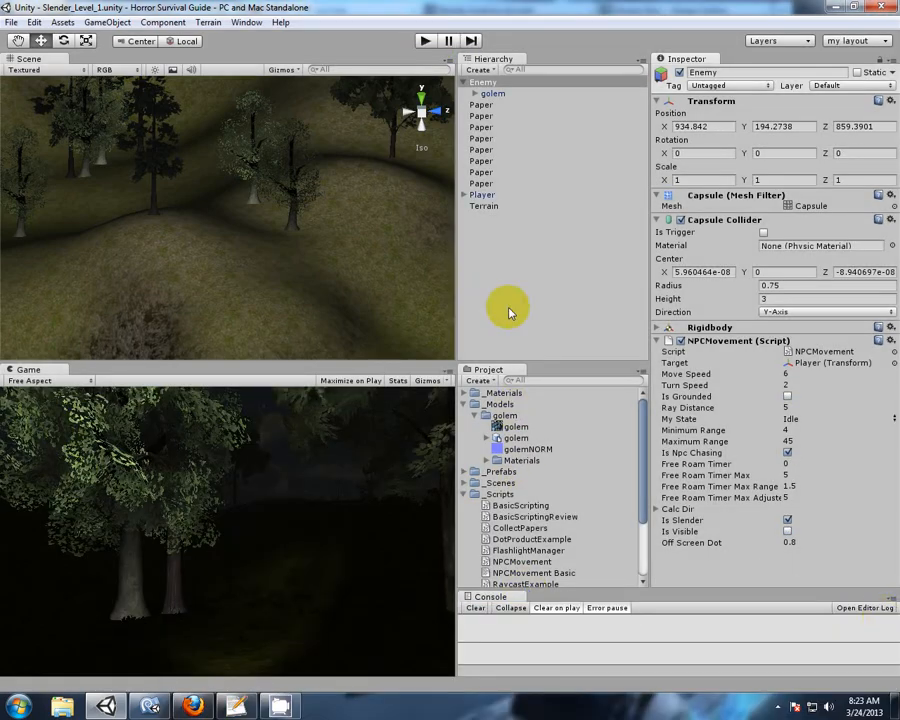